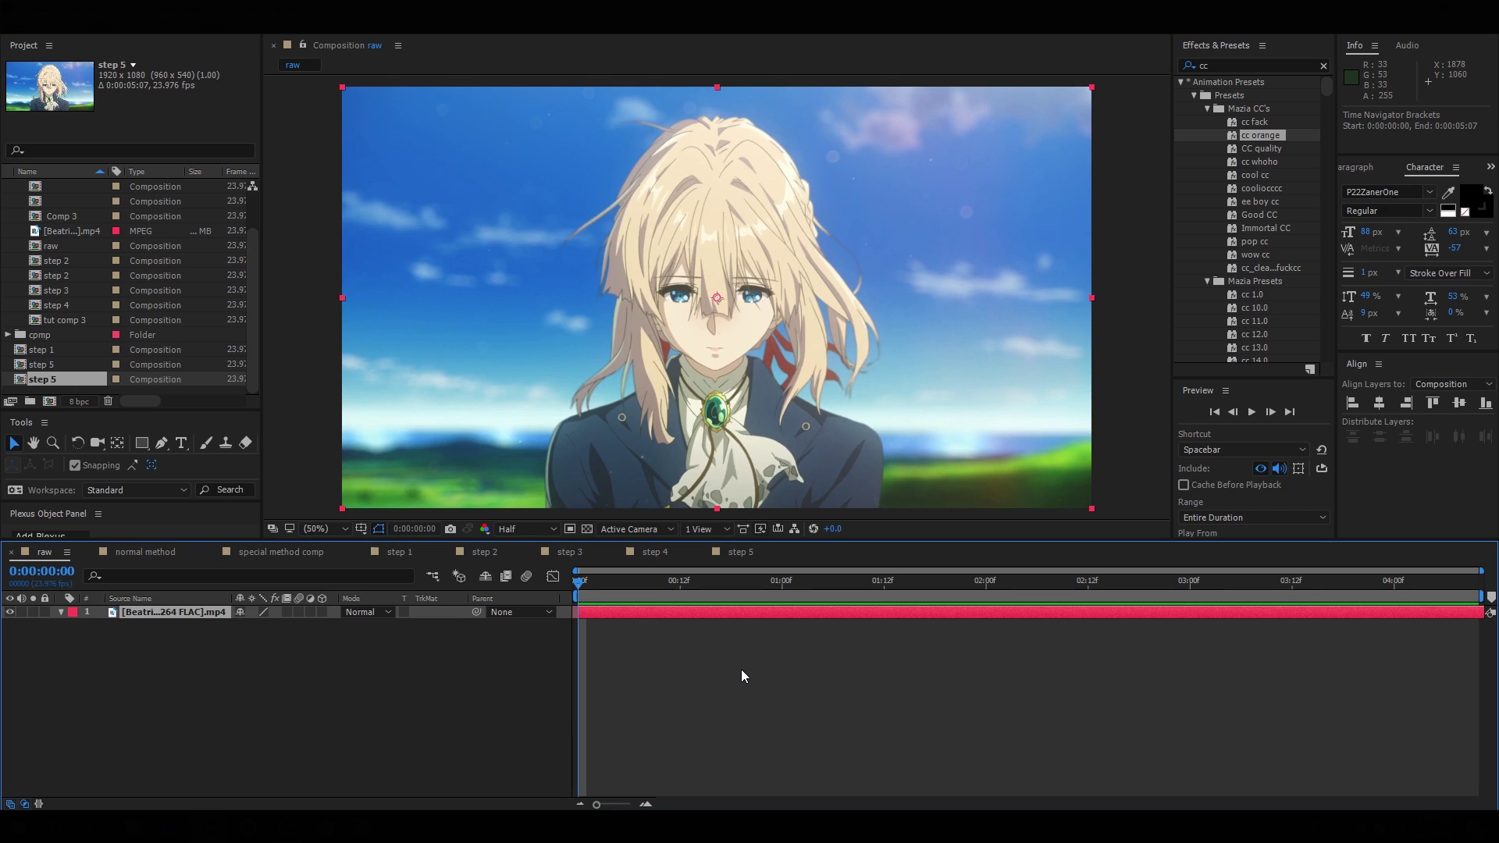
- End the raw composition's work area at 0:00:02:14 and trim the composition to that work area
left_click_drag(593, 584, 417, 596)
left_click_drag(615, 603, 1102, 658)
key("b")
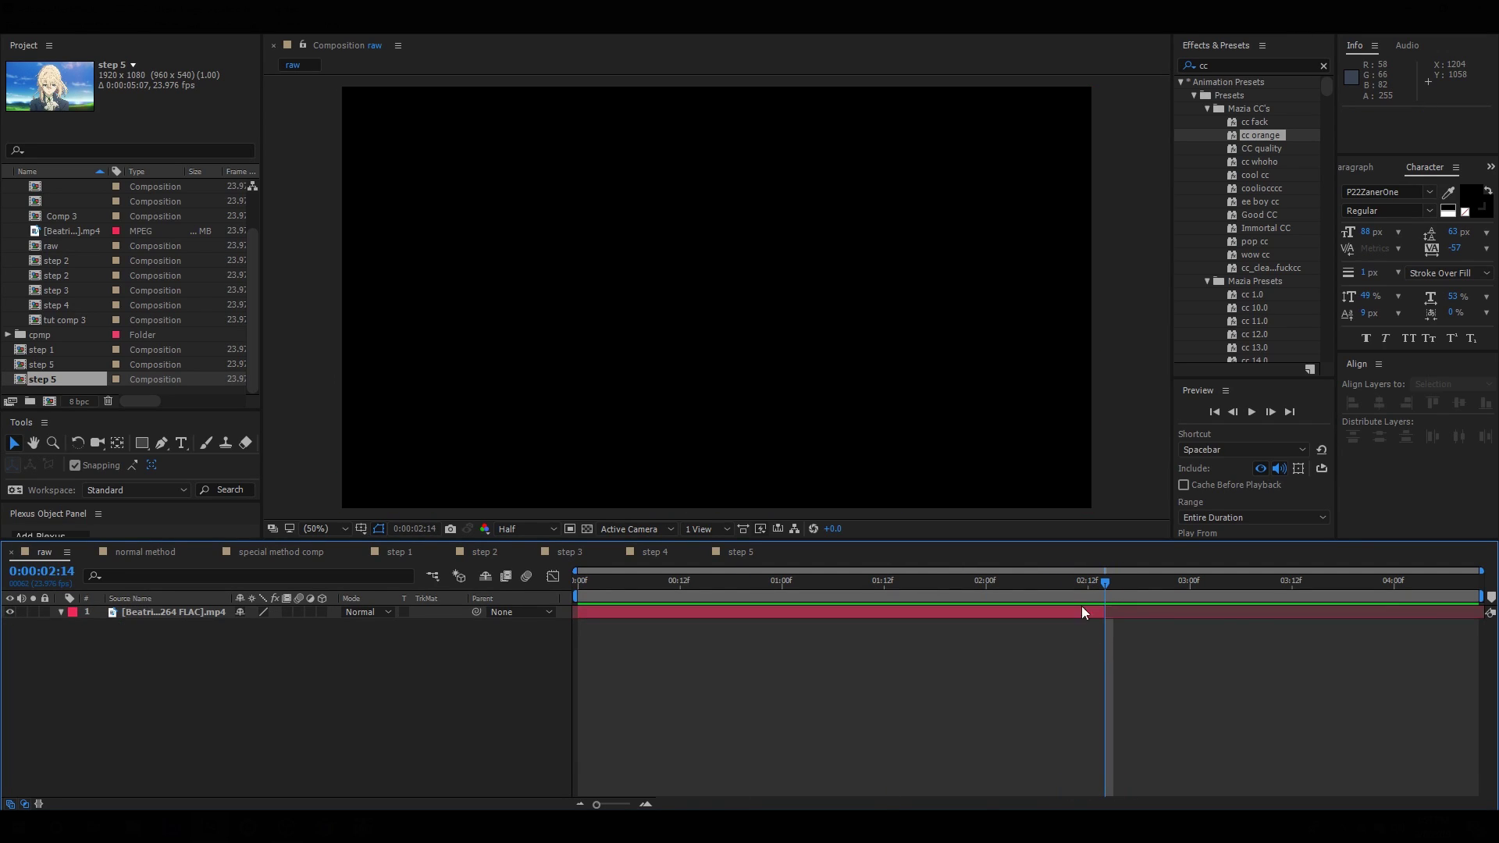
key("n")
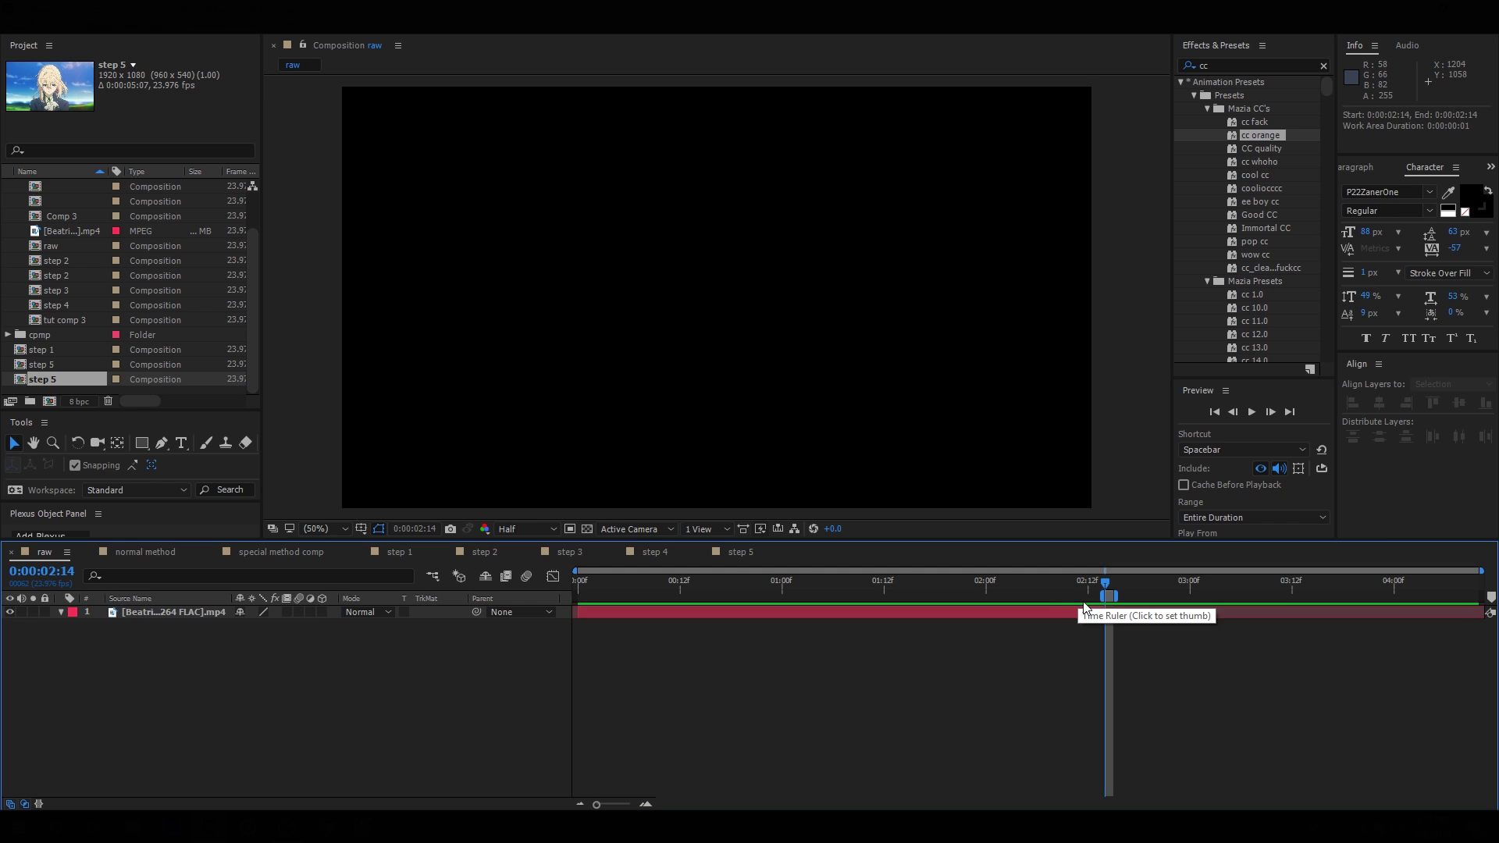
key("ctrl+z")
right_click(1094, 601)
left_click(1112, 646)
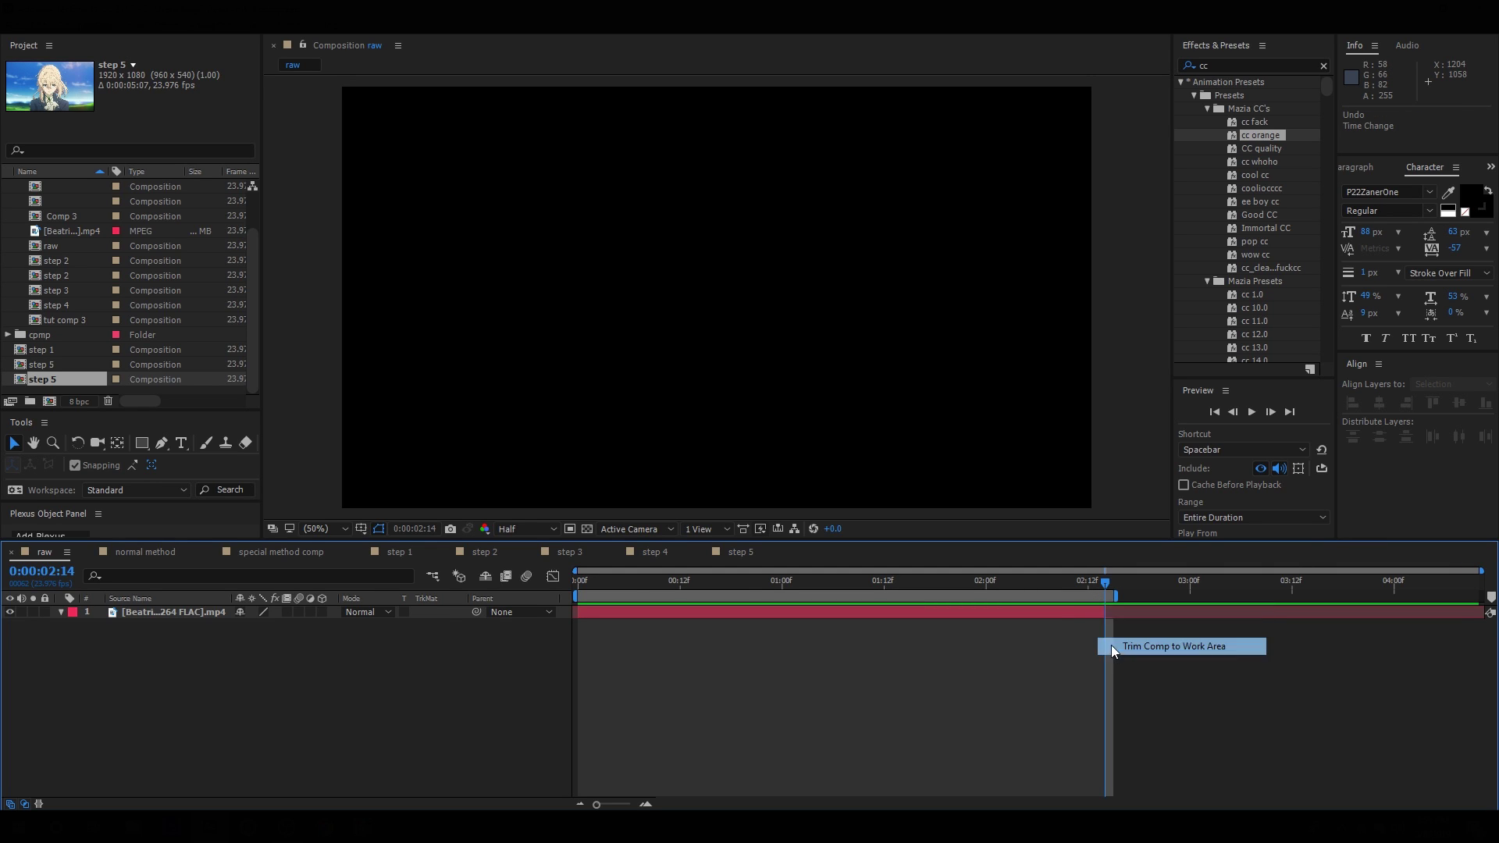
- Play back the raw composition and the normal method composition to compare their motion
key("space")
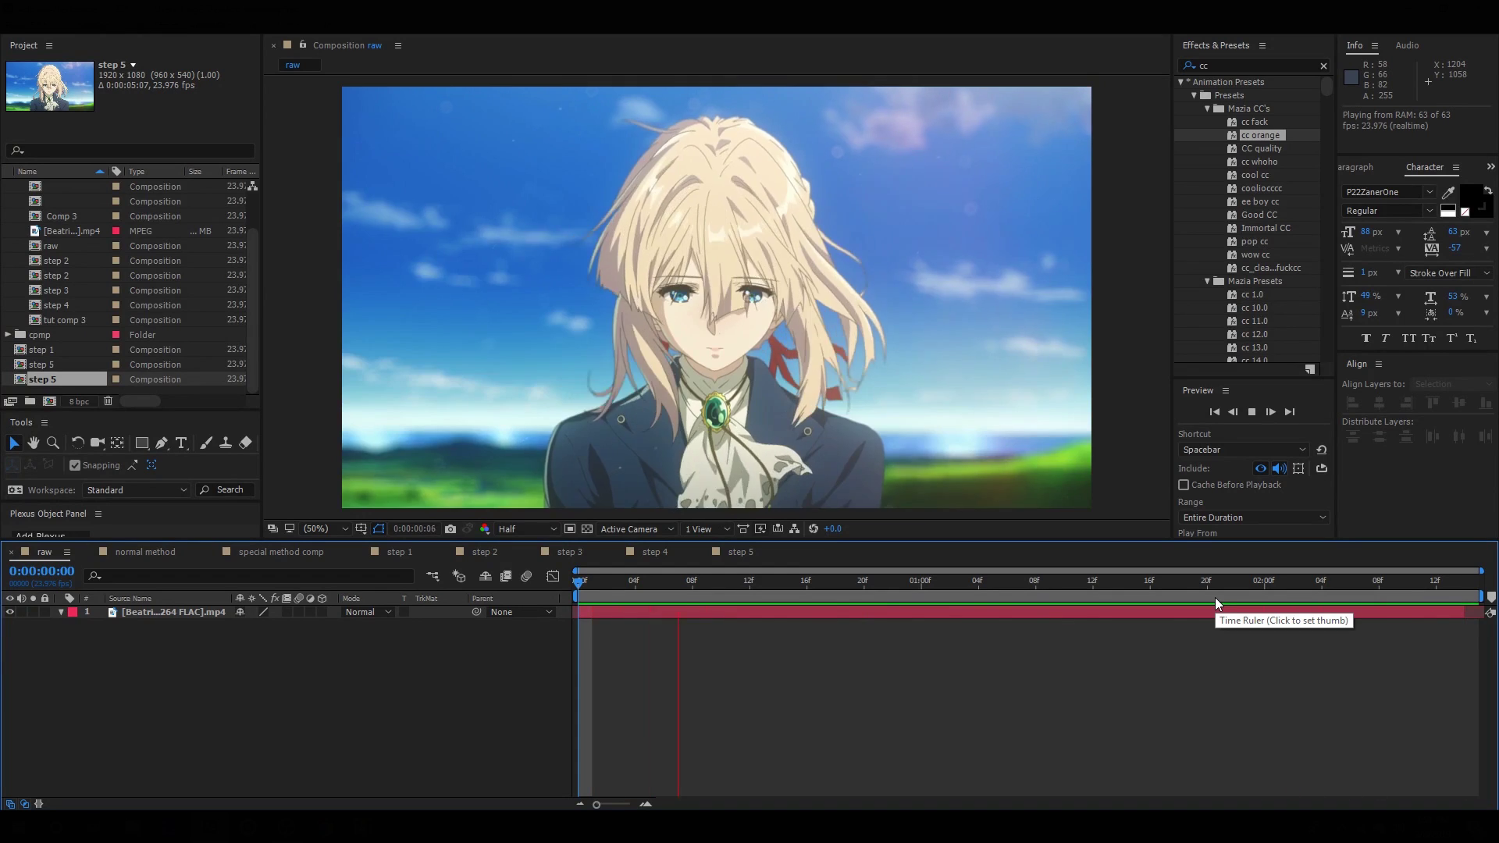
left_click(1215, 597)
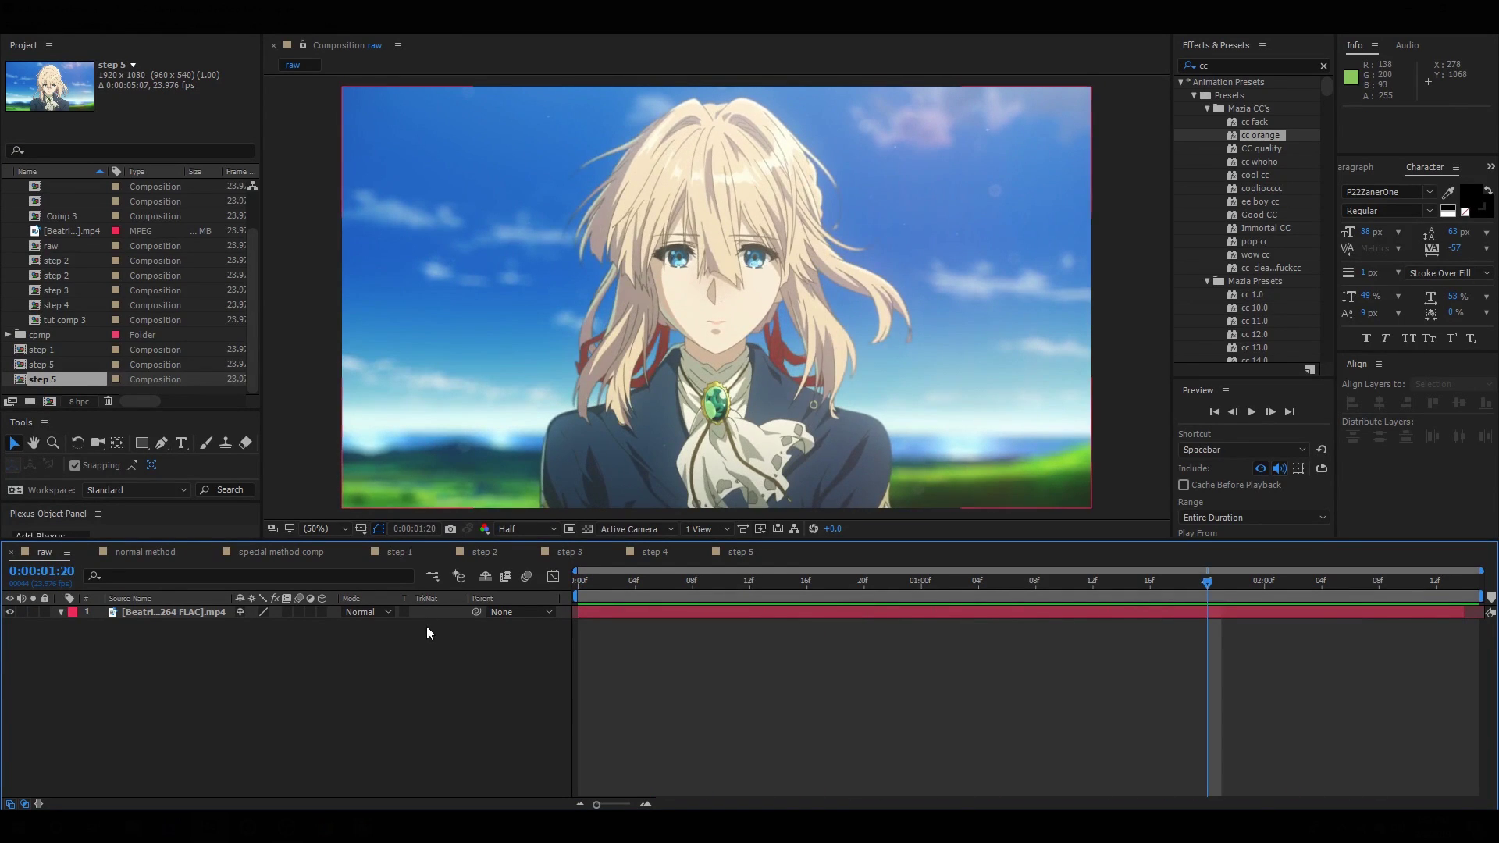
left_click(148, 554)
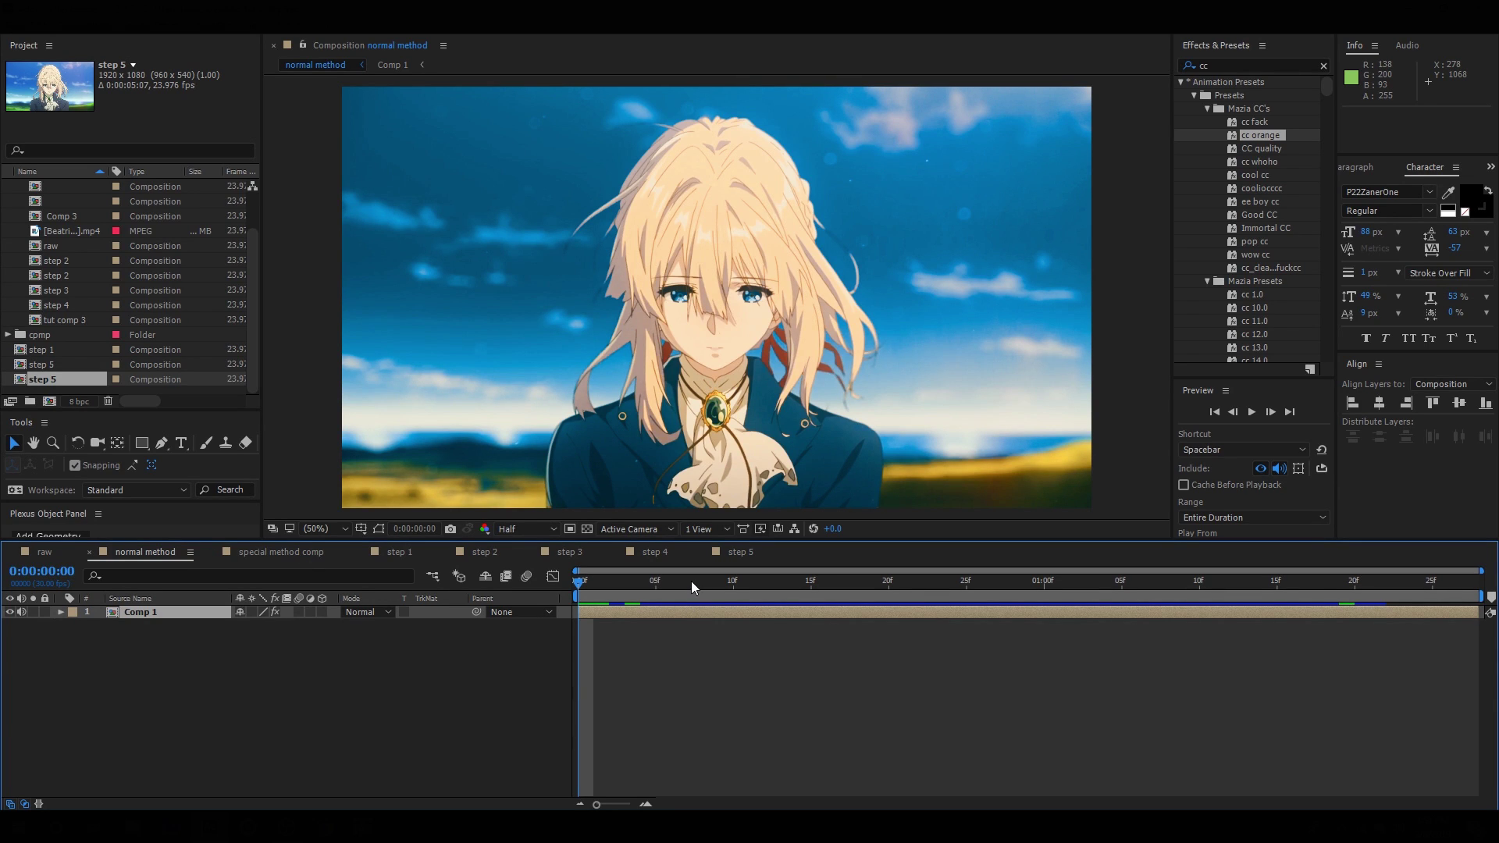
key("space")
key("space")
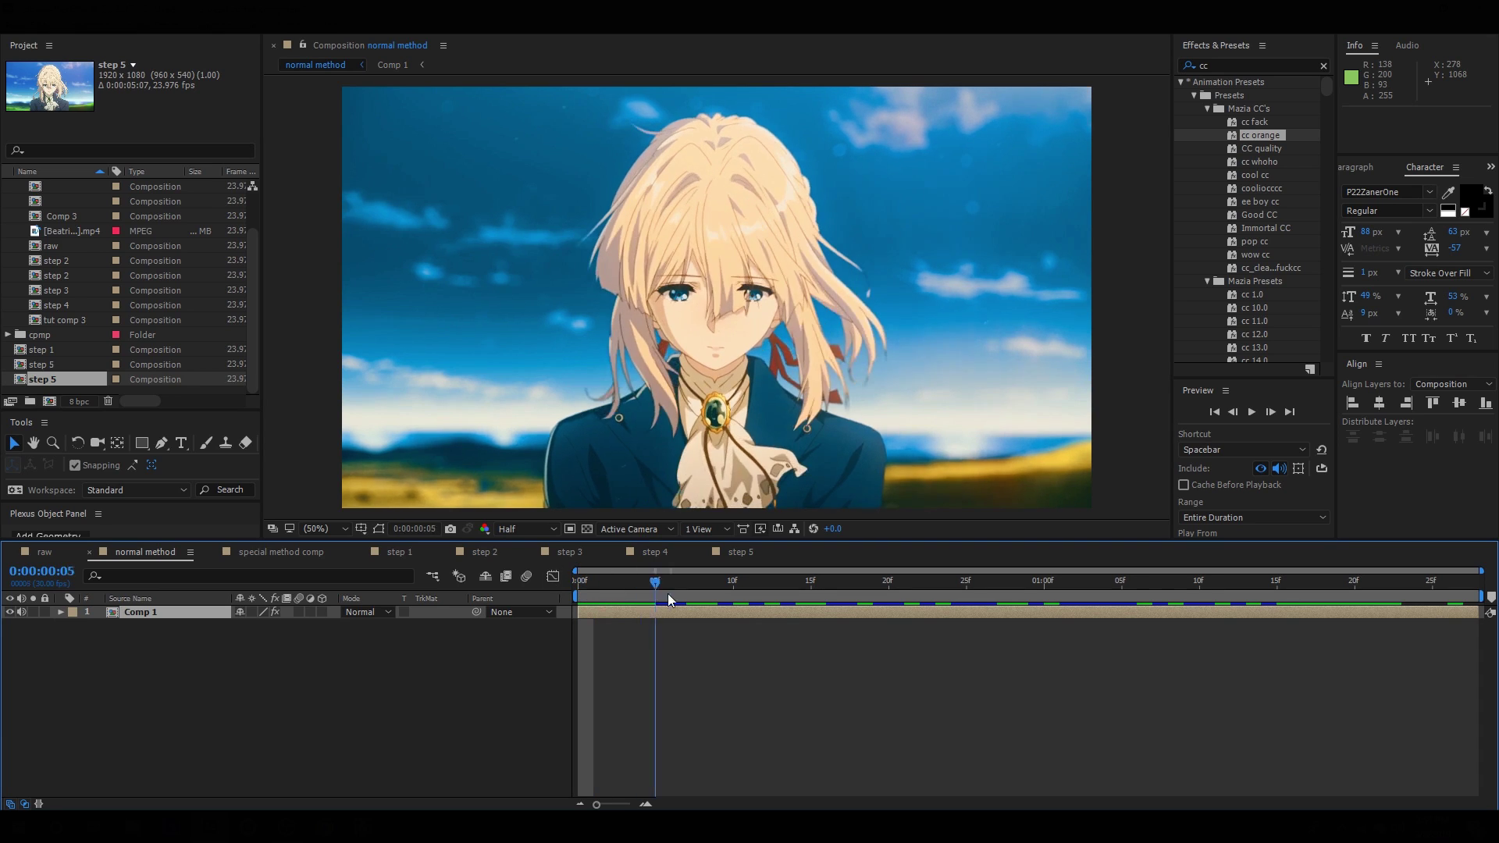
- Open the nested Comp 1 and display the Twixtor Pro settings of its layer
double_click(603, 611)
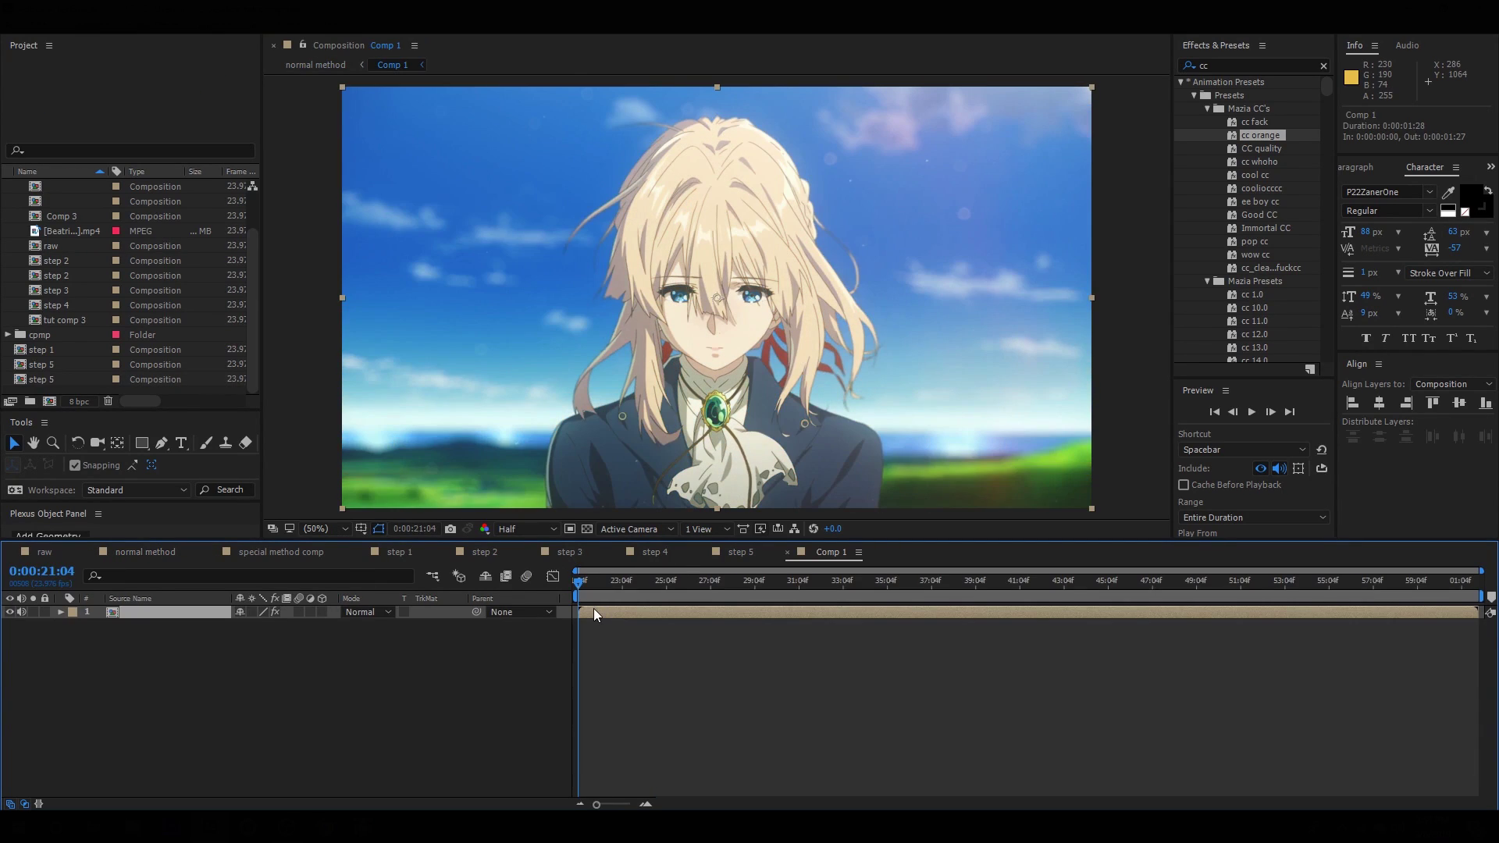
left_click(60, 613)
left_click(74, 625)
left_click(133, 639)
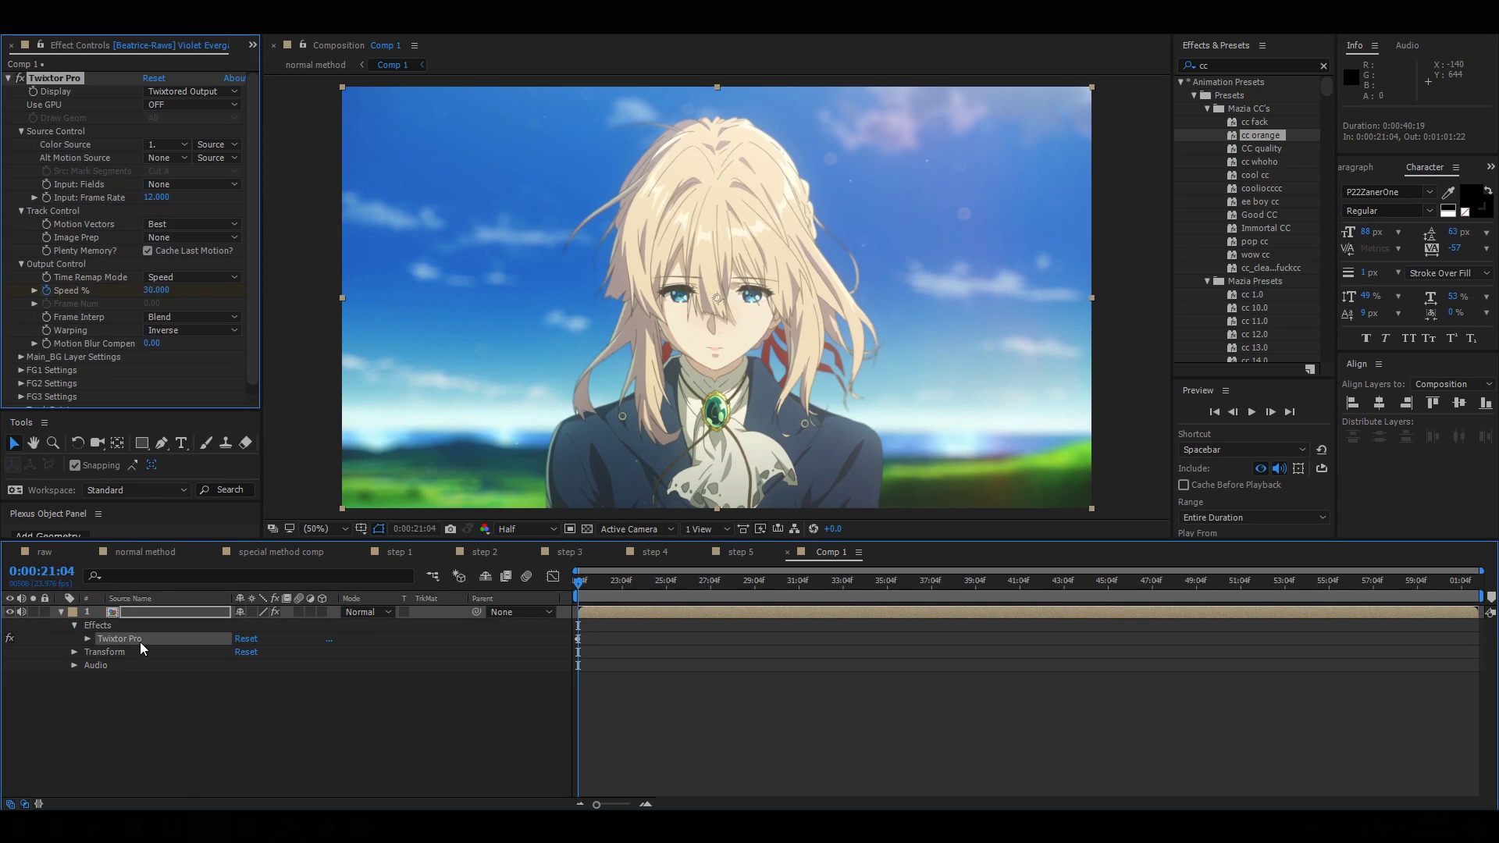
- In Twixtor Pro, set Image Prep to Contrast/Edge Enhance and Frame Interp to Motion Weighted Blend, choose a Warping option, and keep Speed at 30%
left_click(192, 238)
left_click(230, 272)
left_click(210, 318)
left_click(217, 368)
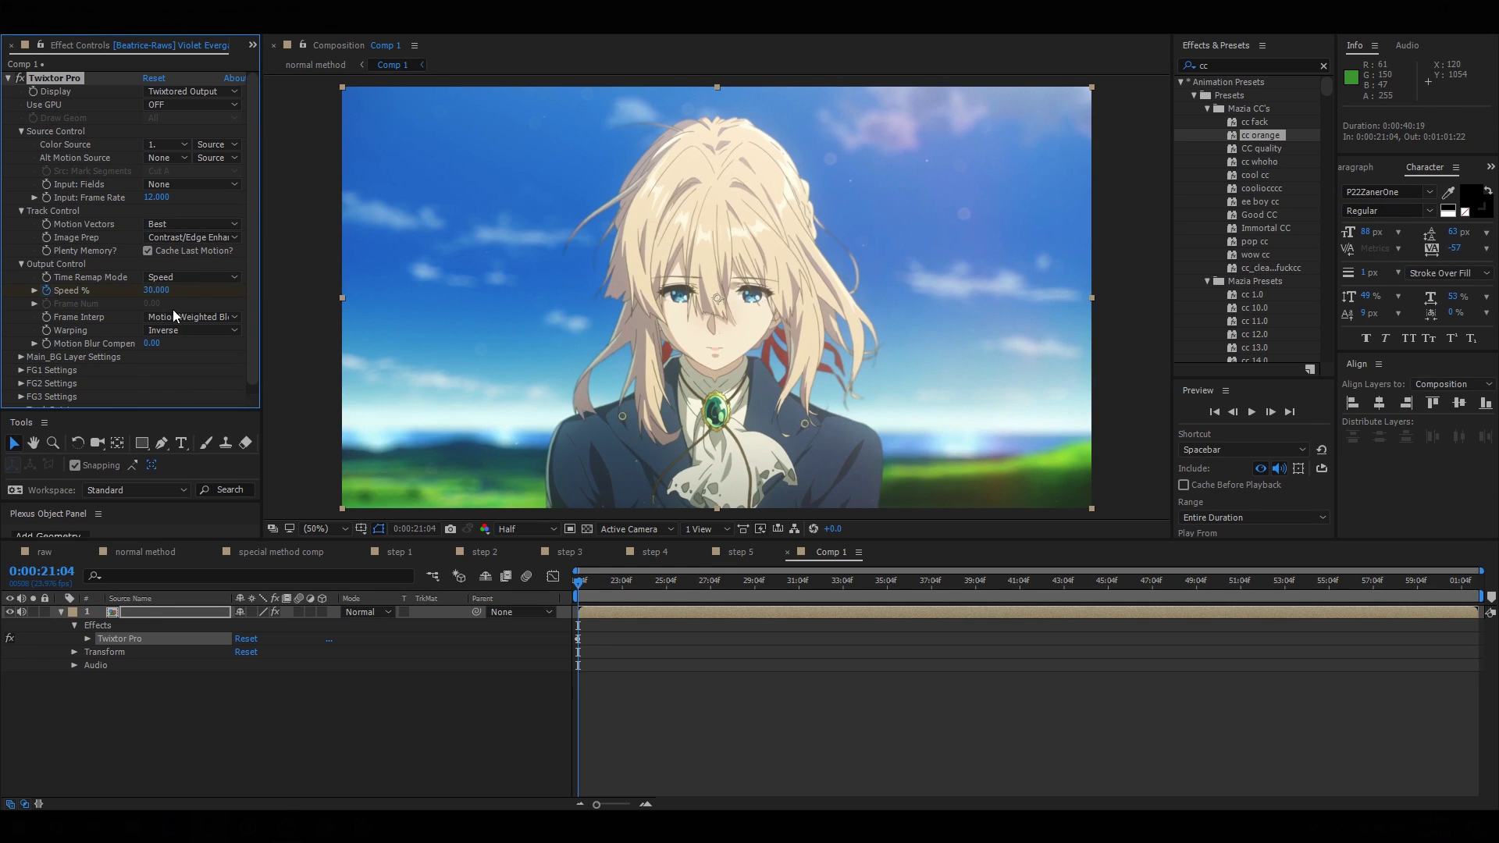
left_click(184, 330)
left_click(195, 365)
left_click(155, 290)
key("Return")
- Close Comp 1 and play back the normal method composition with the Twixtor slowdown
left_click(788, 553)
left_click(145, 554)
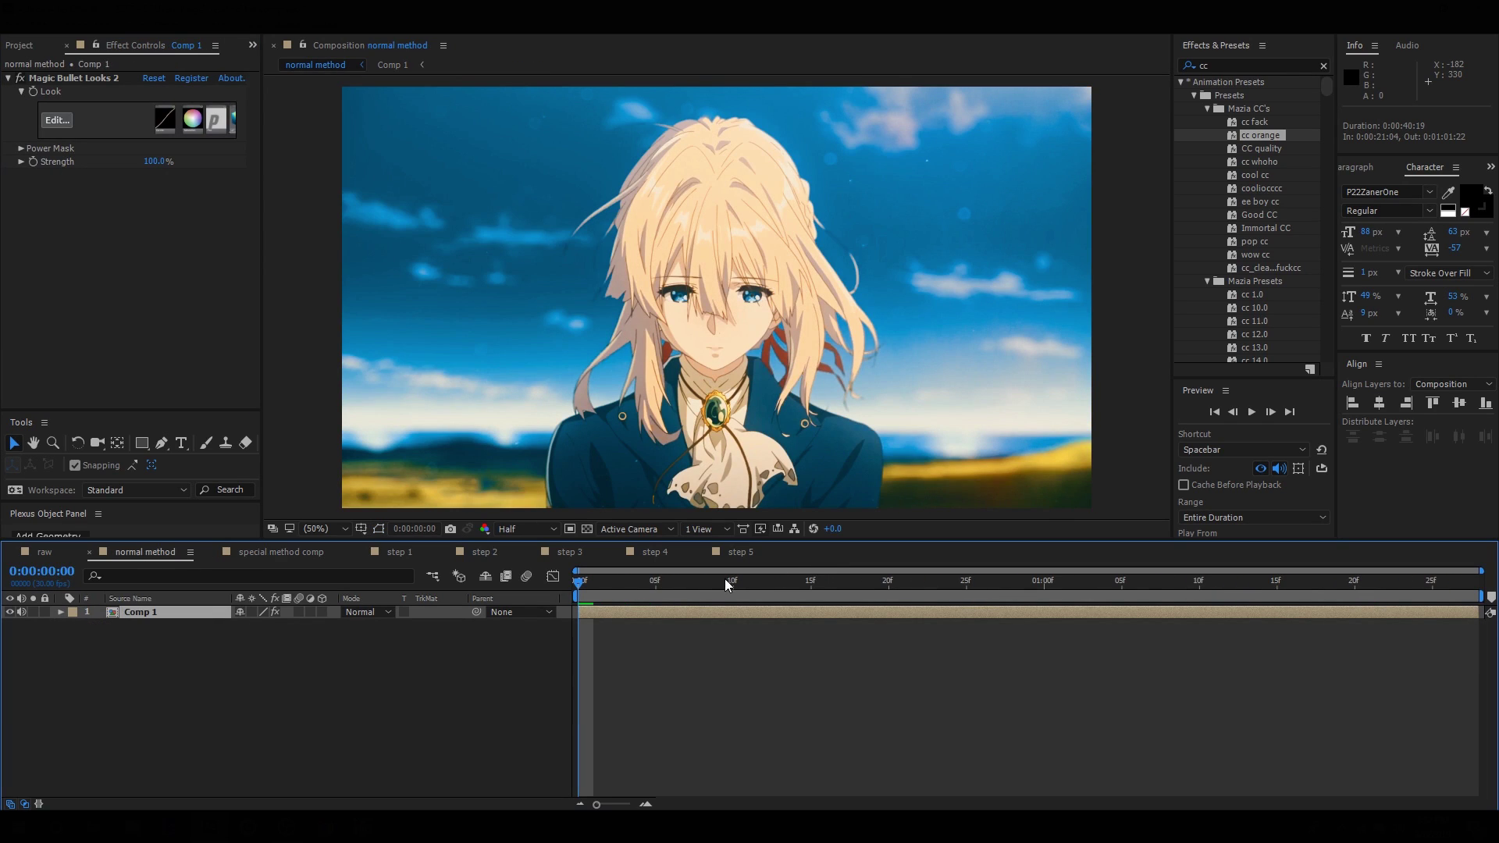
key("space")
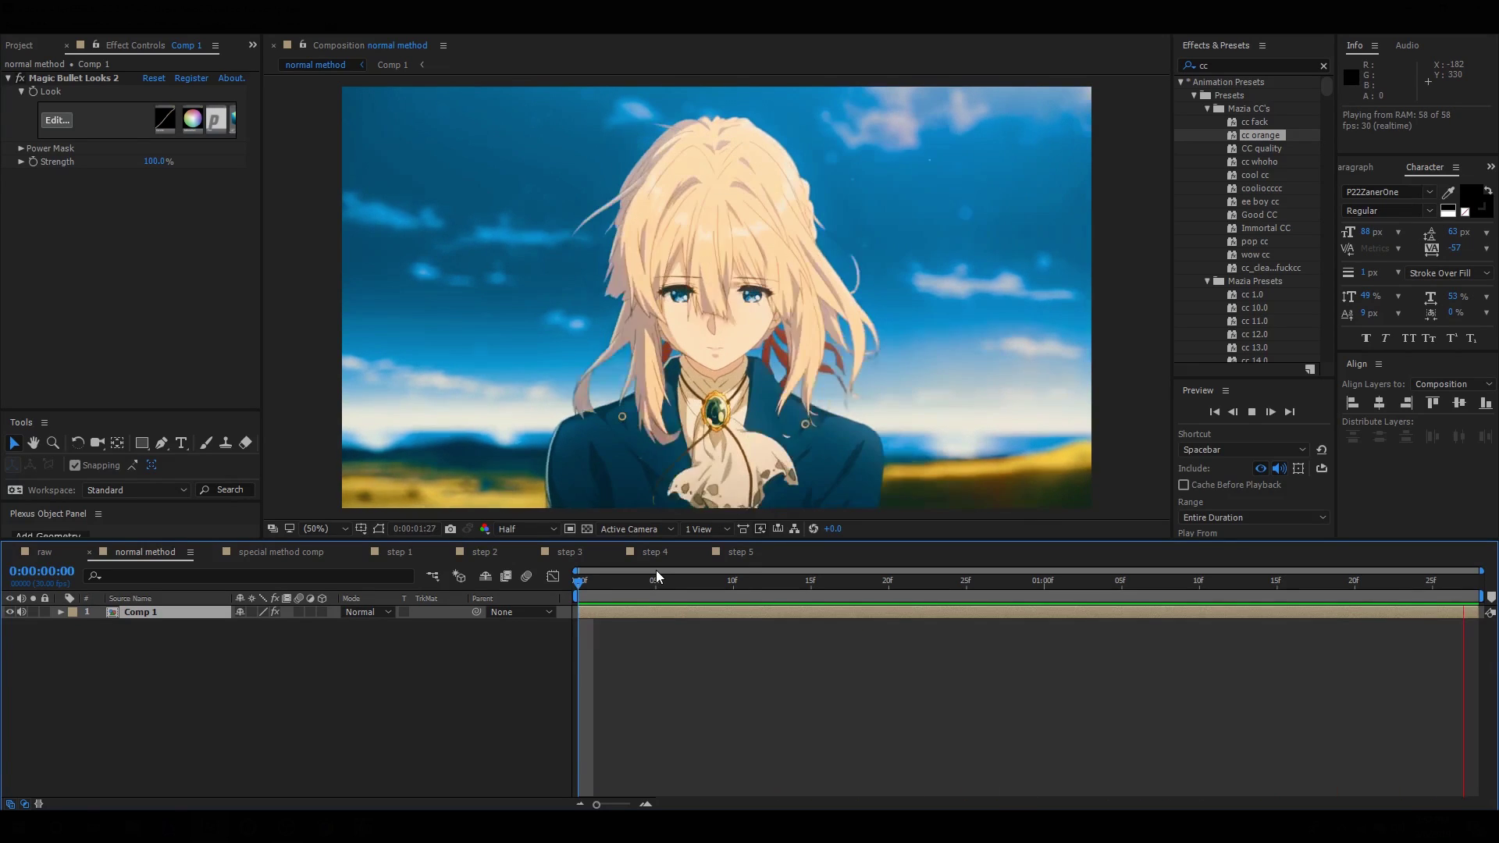
key("space")
- Enable time remapping on the Comp 1 layer with an end keyframe at 0:00:01:27, and display its curve in the graph editor
key("ctrl+alt+t")
left_click_drag(749, 584, 1463, 625)
left_click_drag(270, 626, 384, 639)
left_click(553, 576)
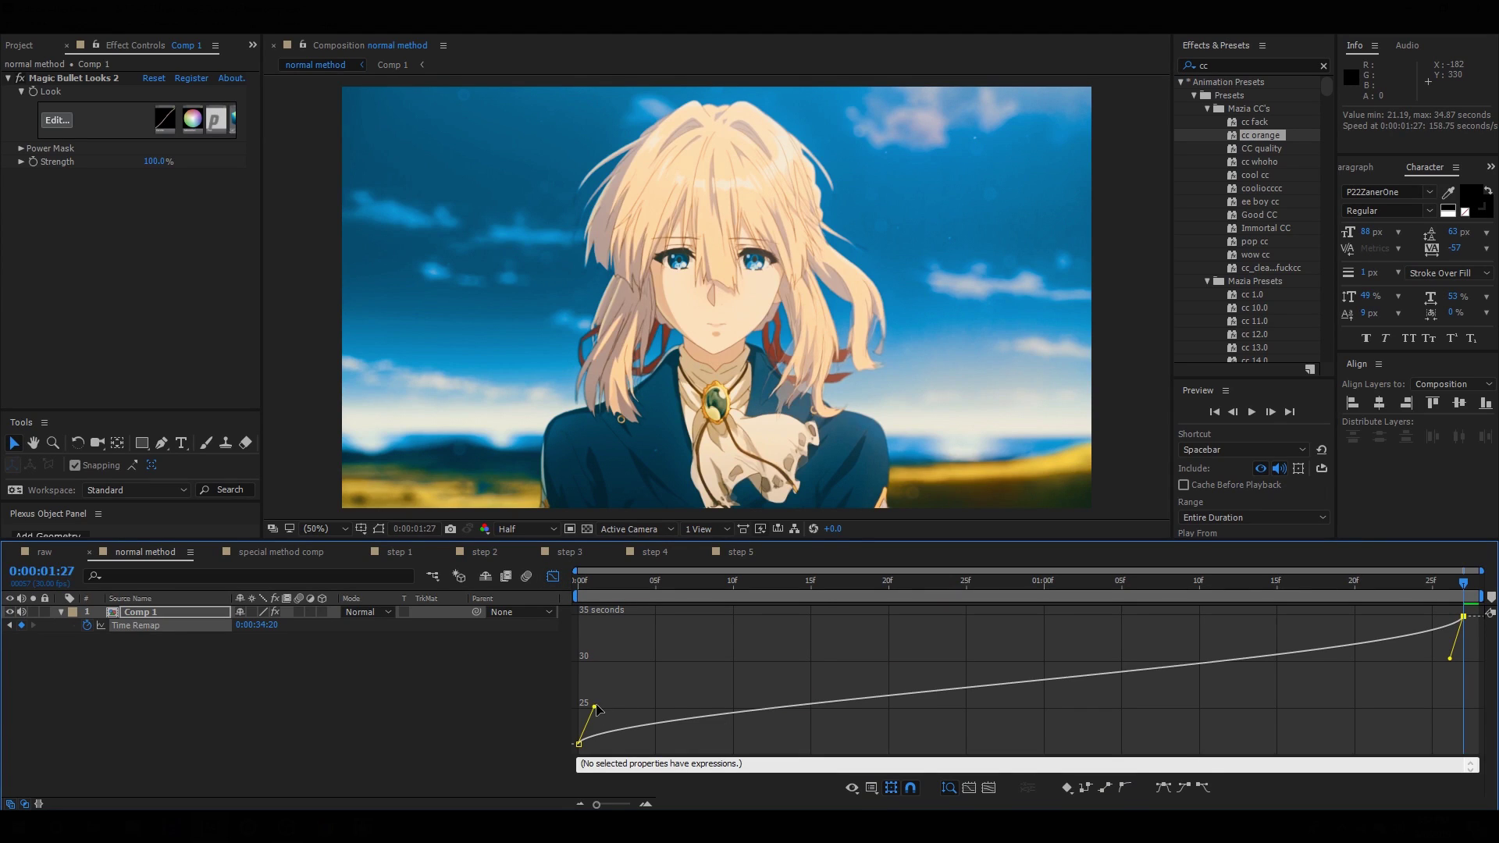
- Reshape the Time Remap curve so it is steep at both ends and flatter in the middle, and preview the result
left_click_drag(596, 709, 607, 685)
left_click_drag(1453, 664, 1457, 693)
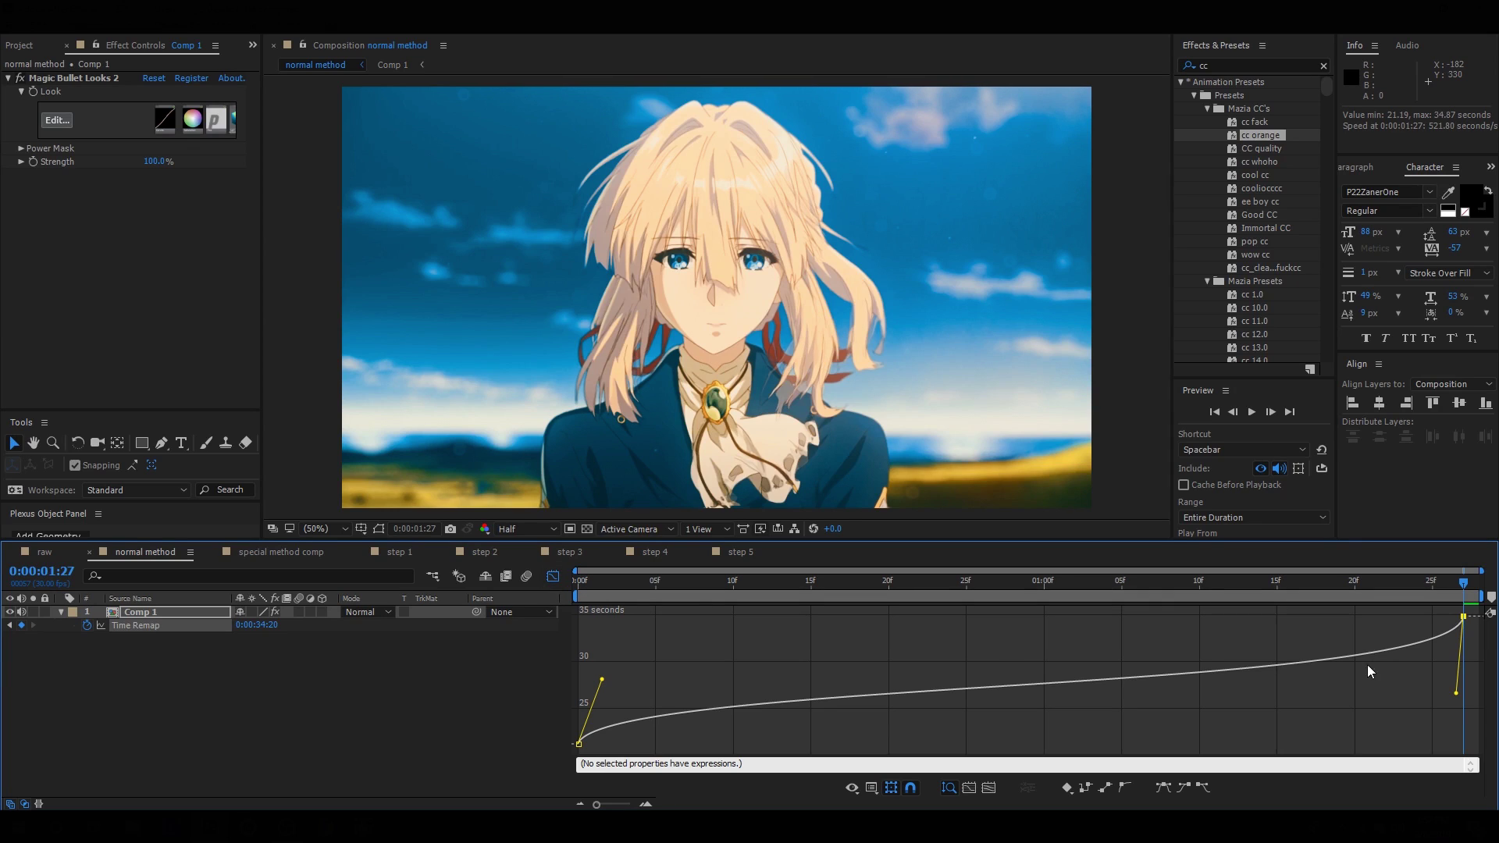
left_click_drag(1455, 695, 1432, 680)
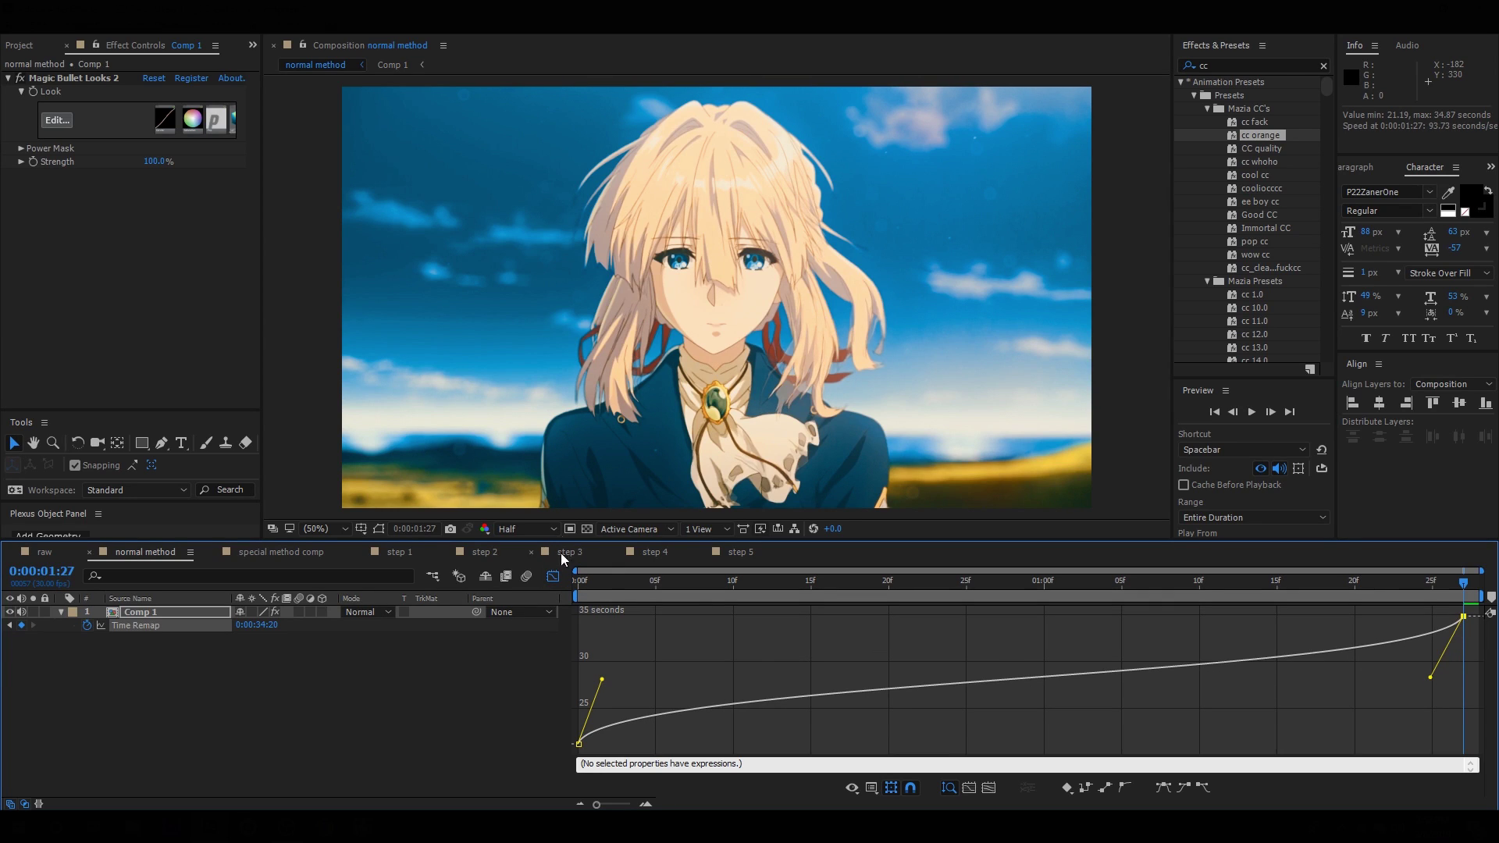
left_click(553, 576)
key("space")
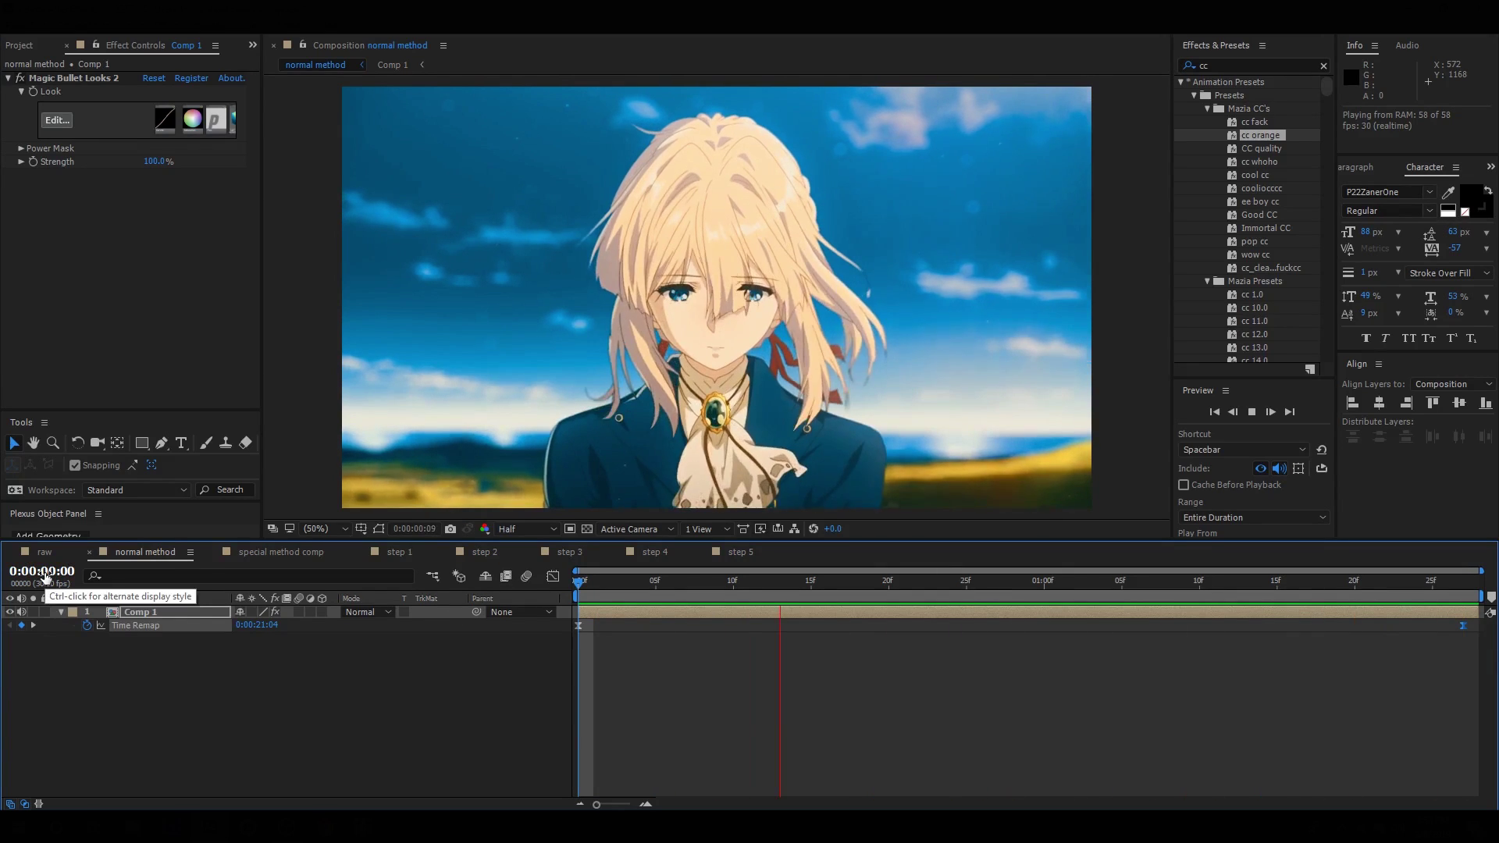
key("space")
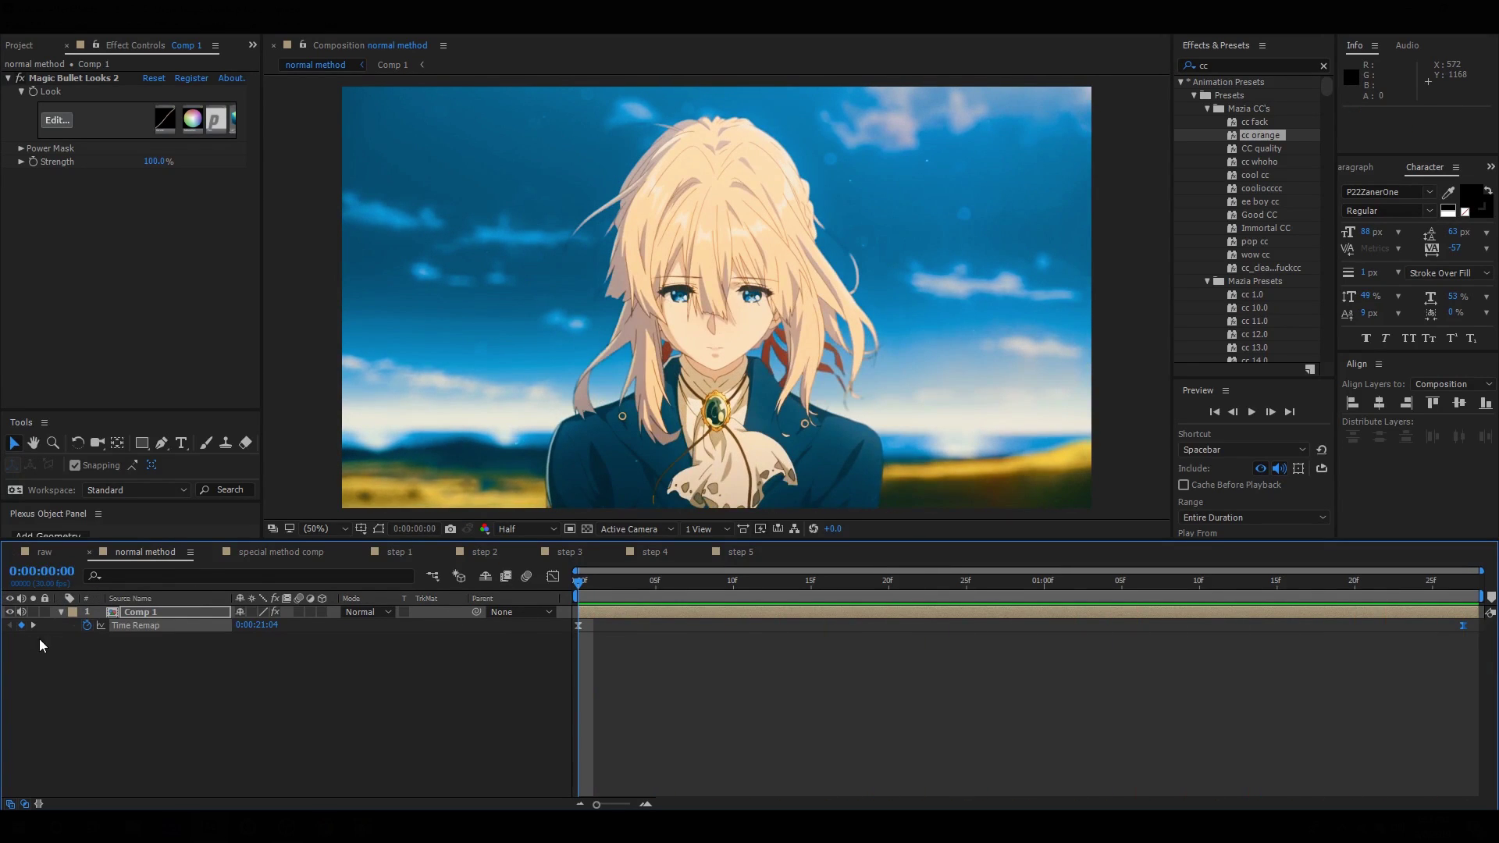
left_click(61, 614)
- Open the special method comp, play it back, and return to its first frame
left_click(289, 552)
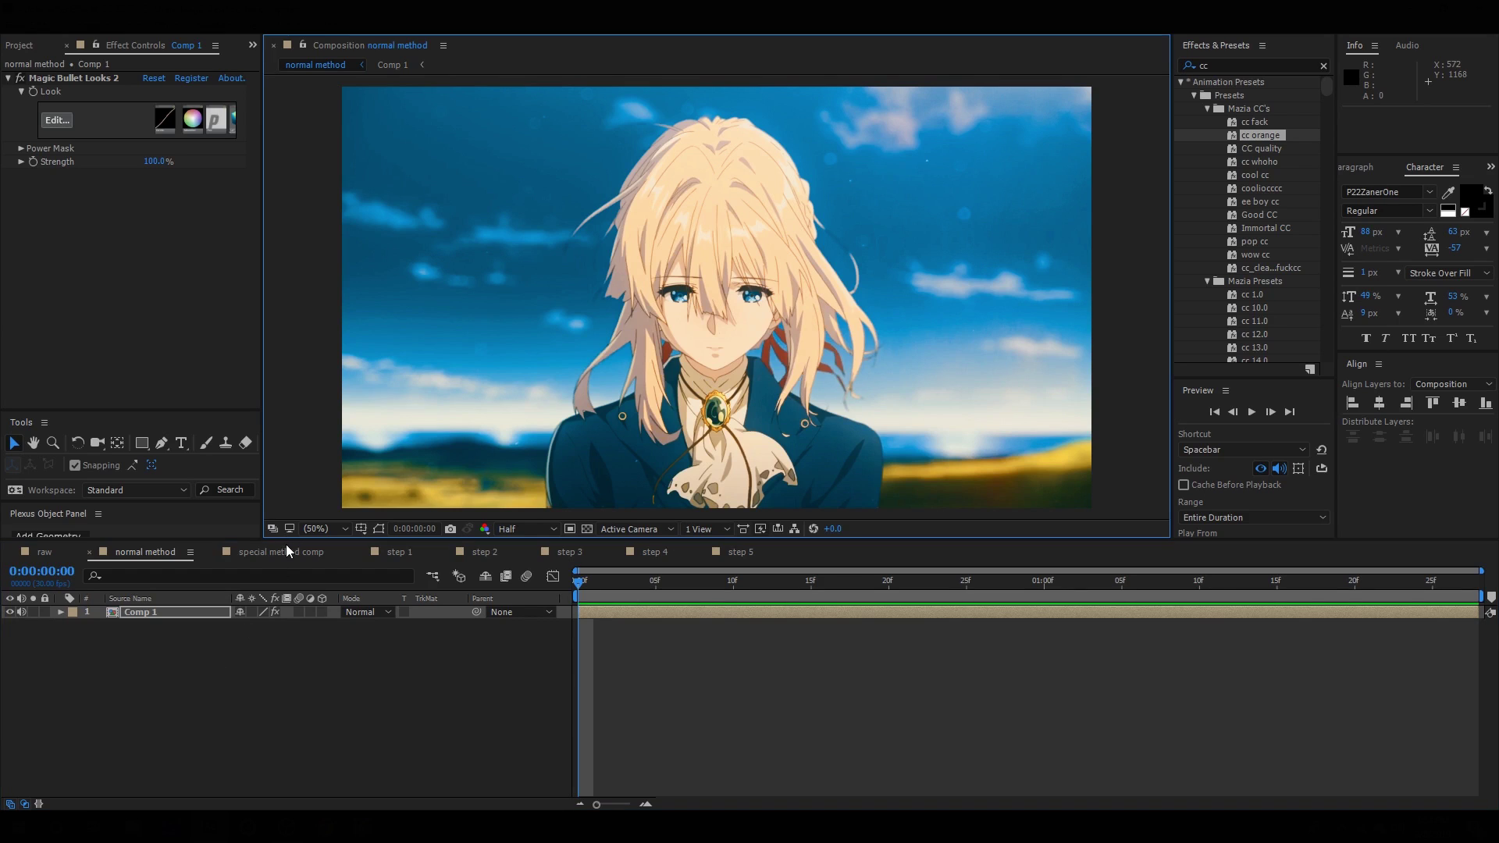
key("space")
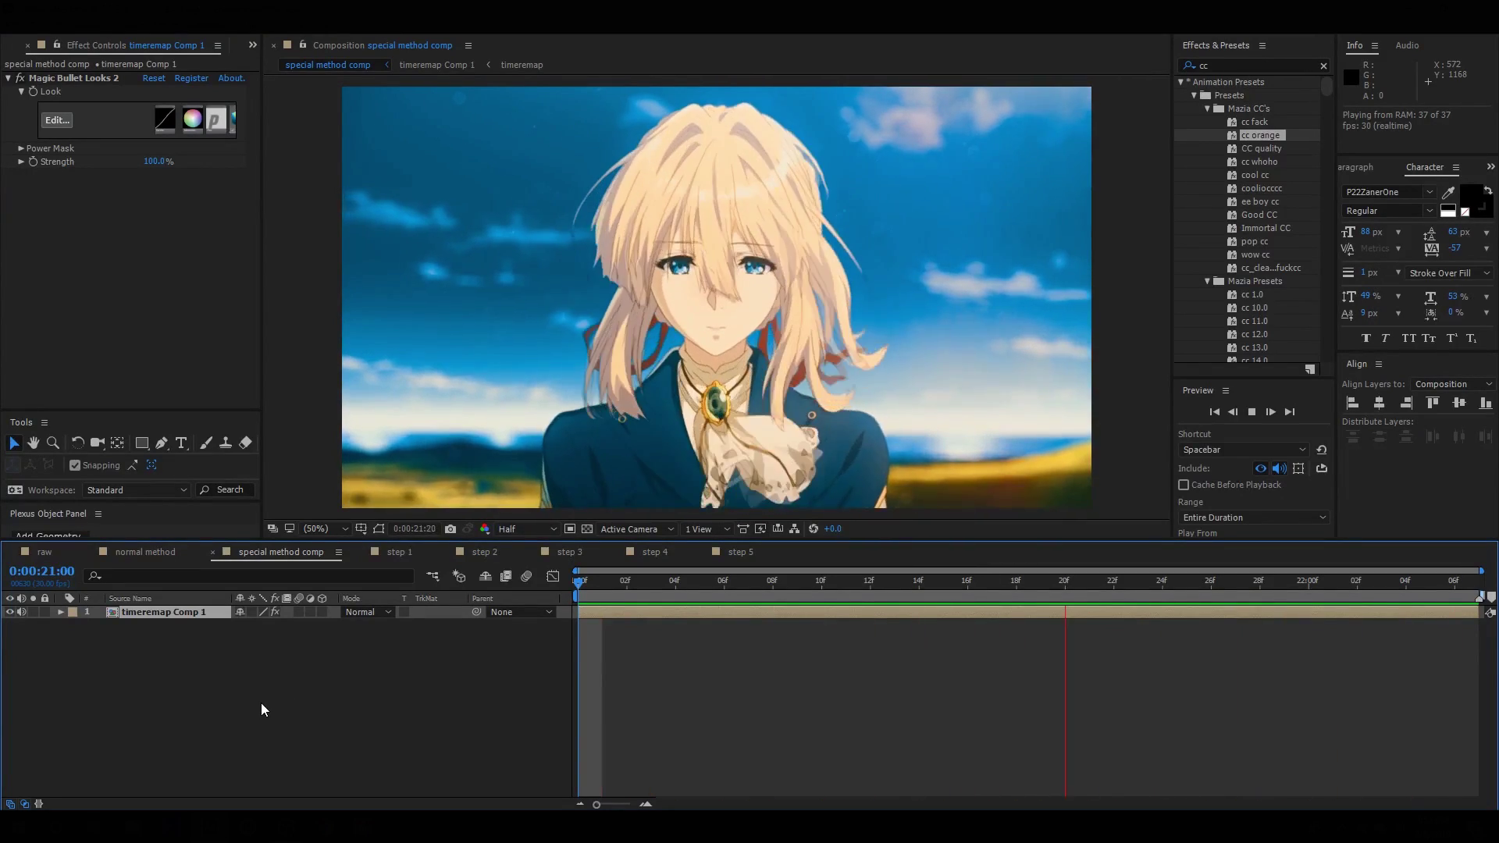
key("space")
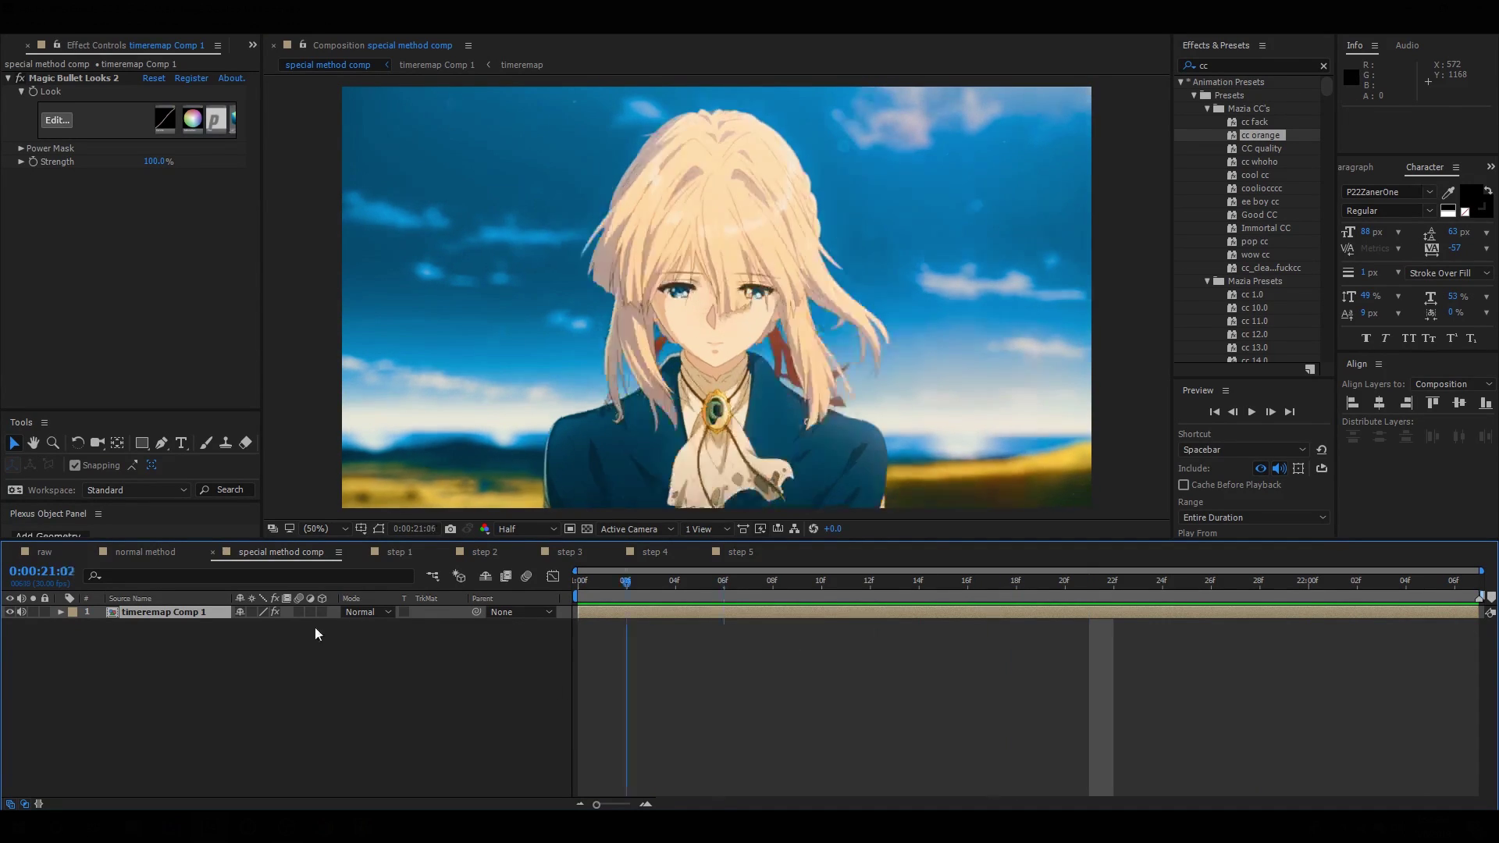
key("Home")
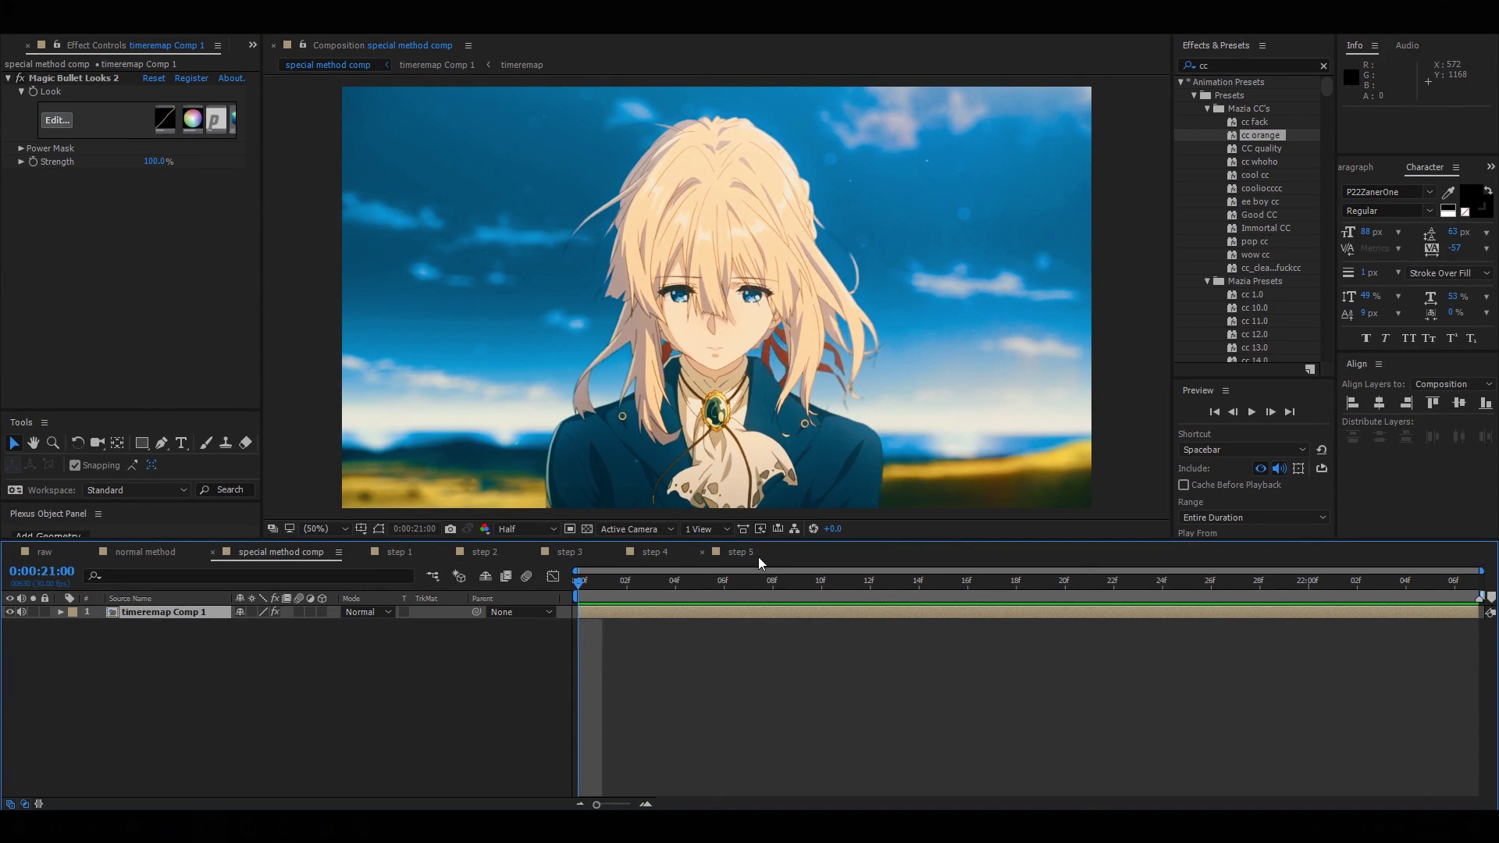
- Open the step 1 composition, collapse the clip layer's properties, and play back the footage
left_click(398, 552)
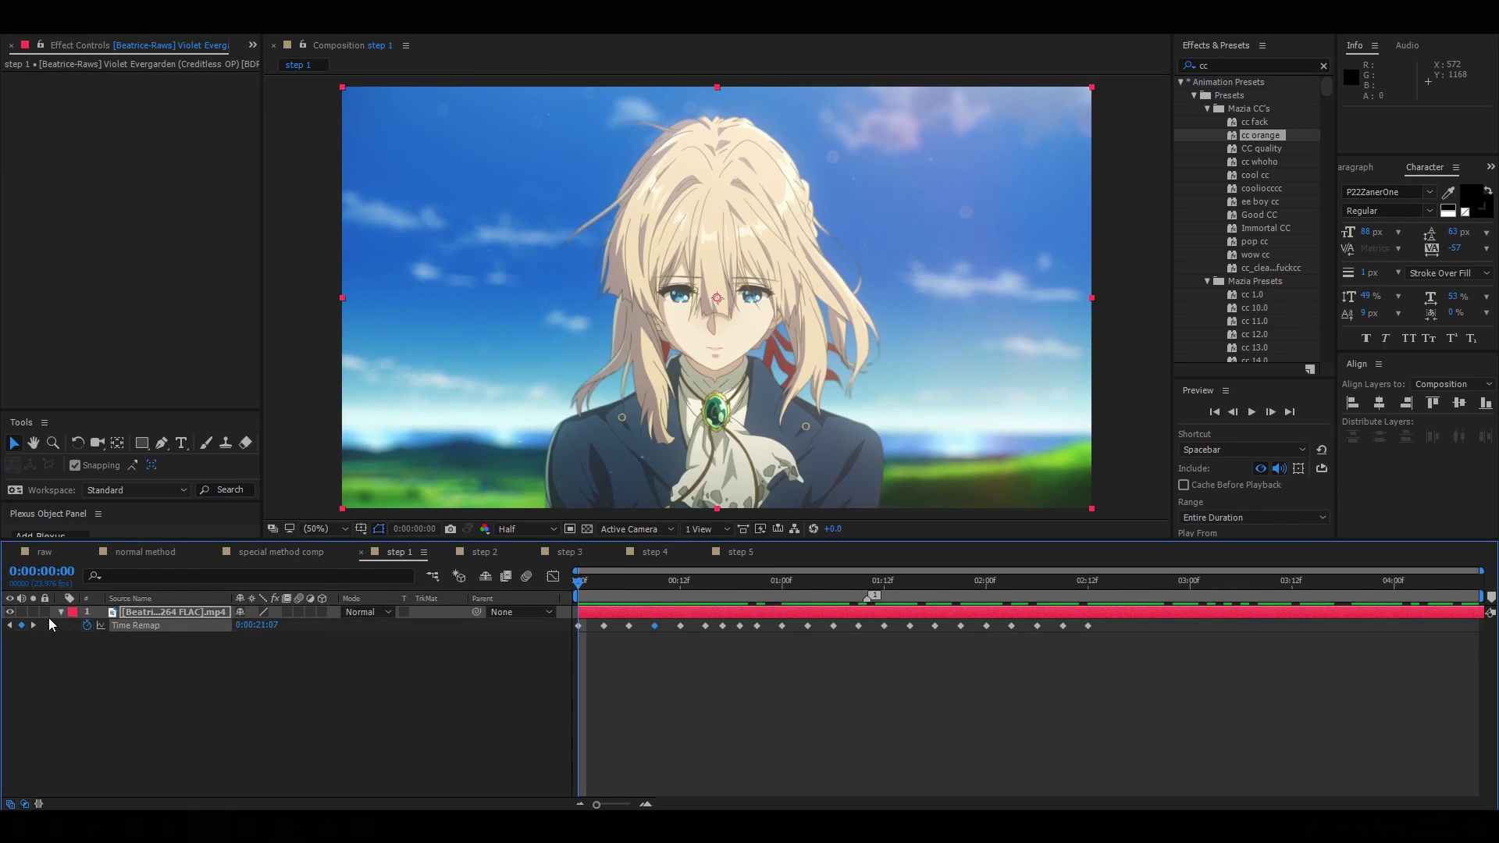
left_click(55, 614)
left_click(57, 613)
key("space")
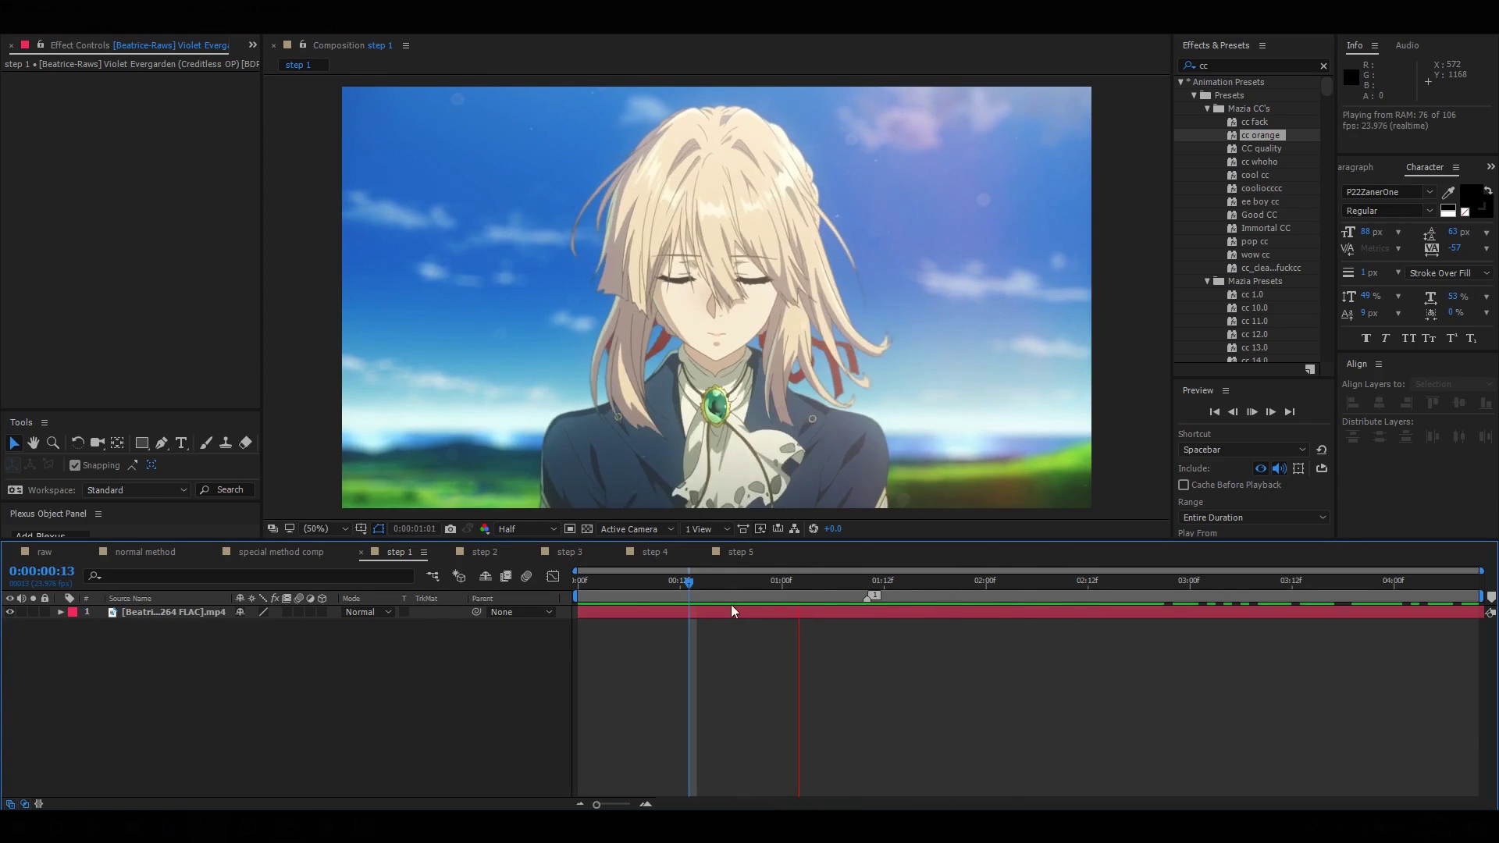
left_click(623, 603)
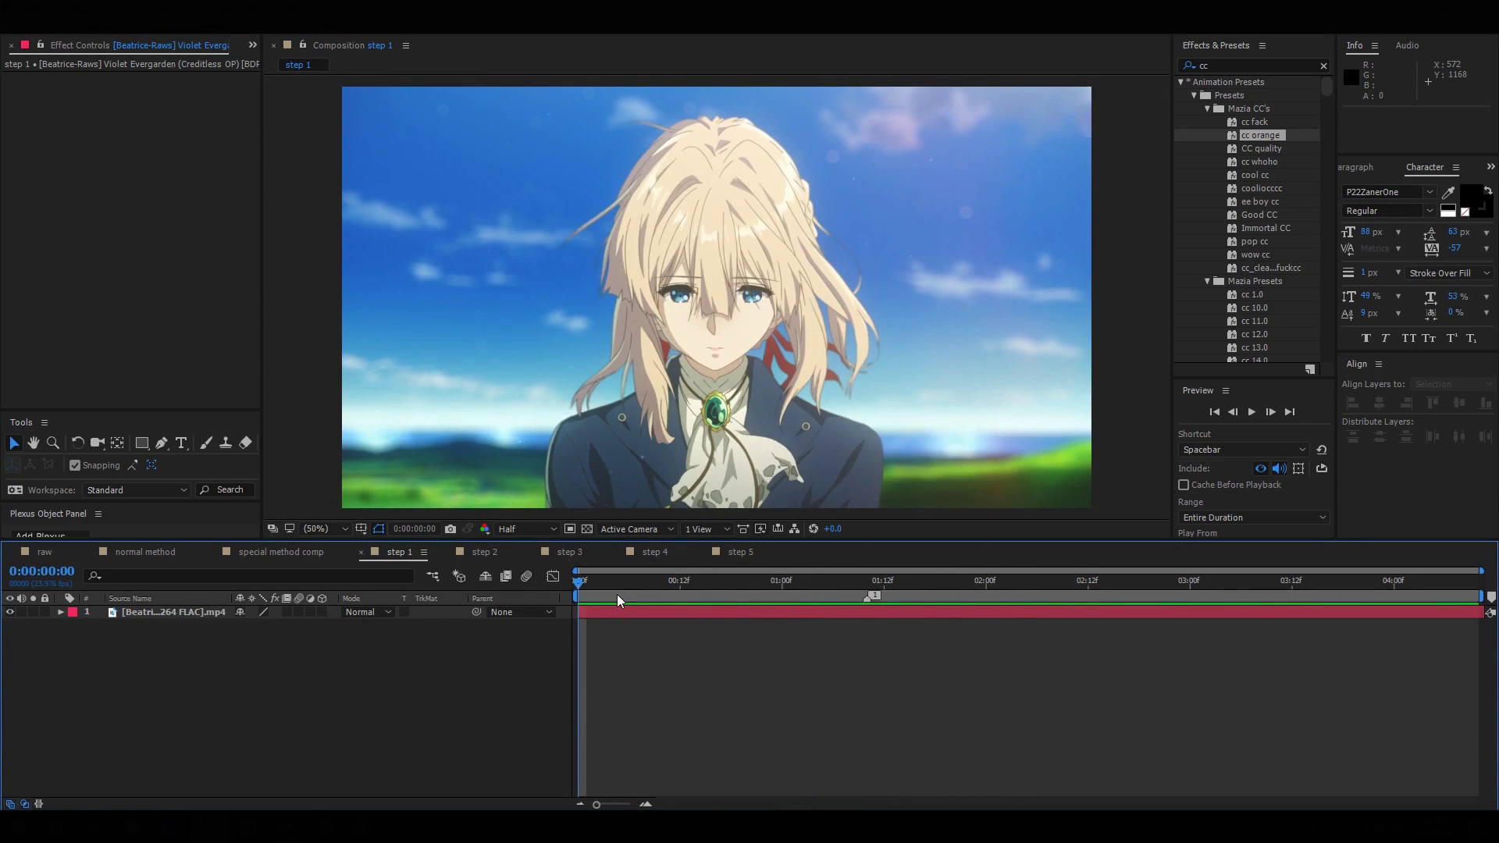
- Reveal the clip layer's Time Remap keyframes in the step 1 composition at a single-frame timeline scale
left_click(624, 617)
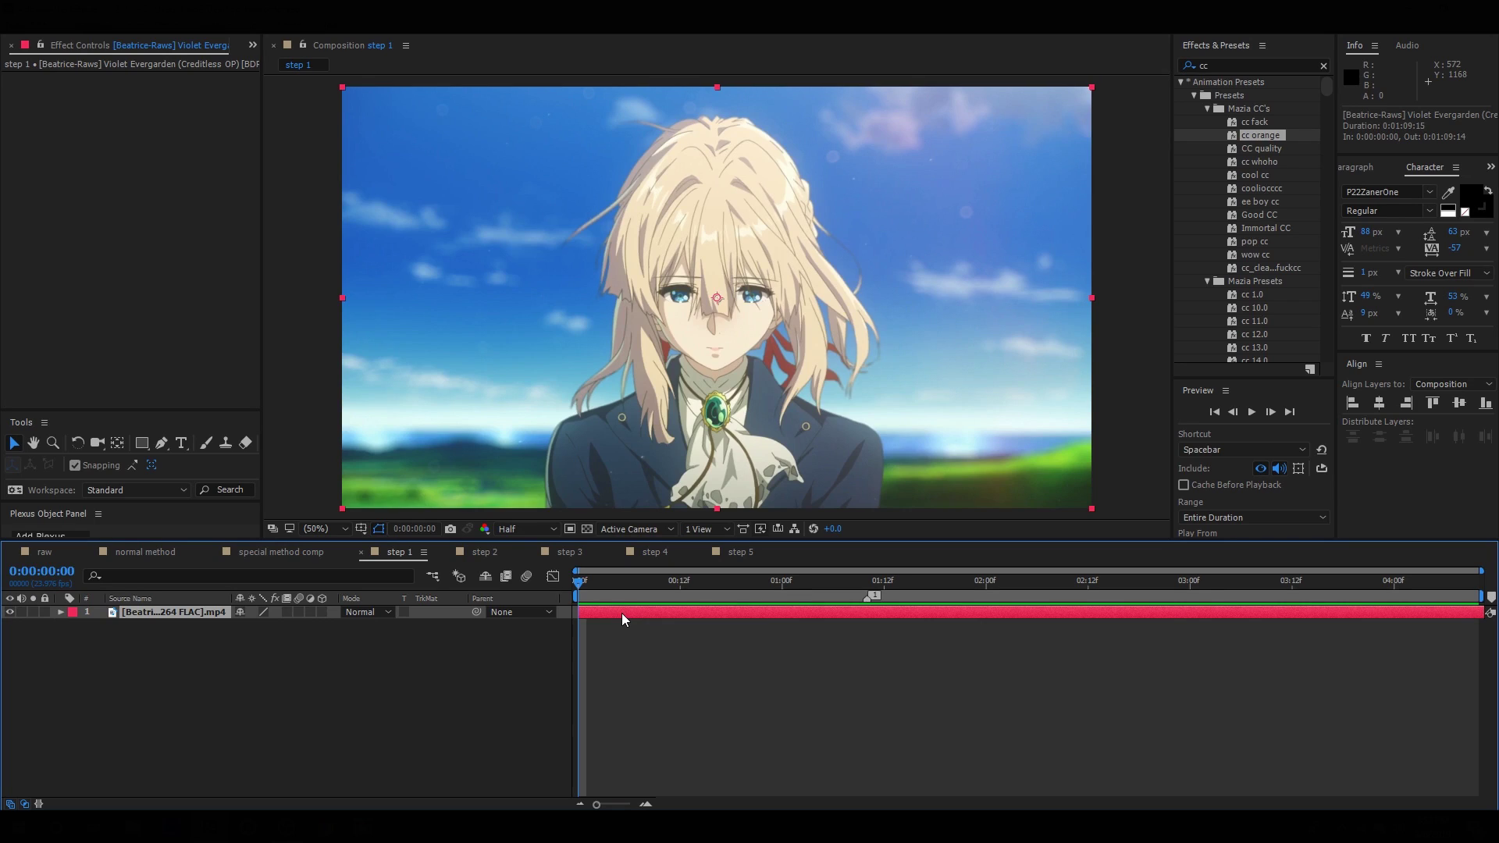
key("u")
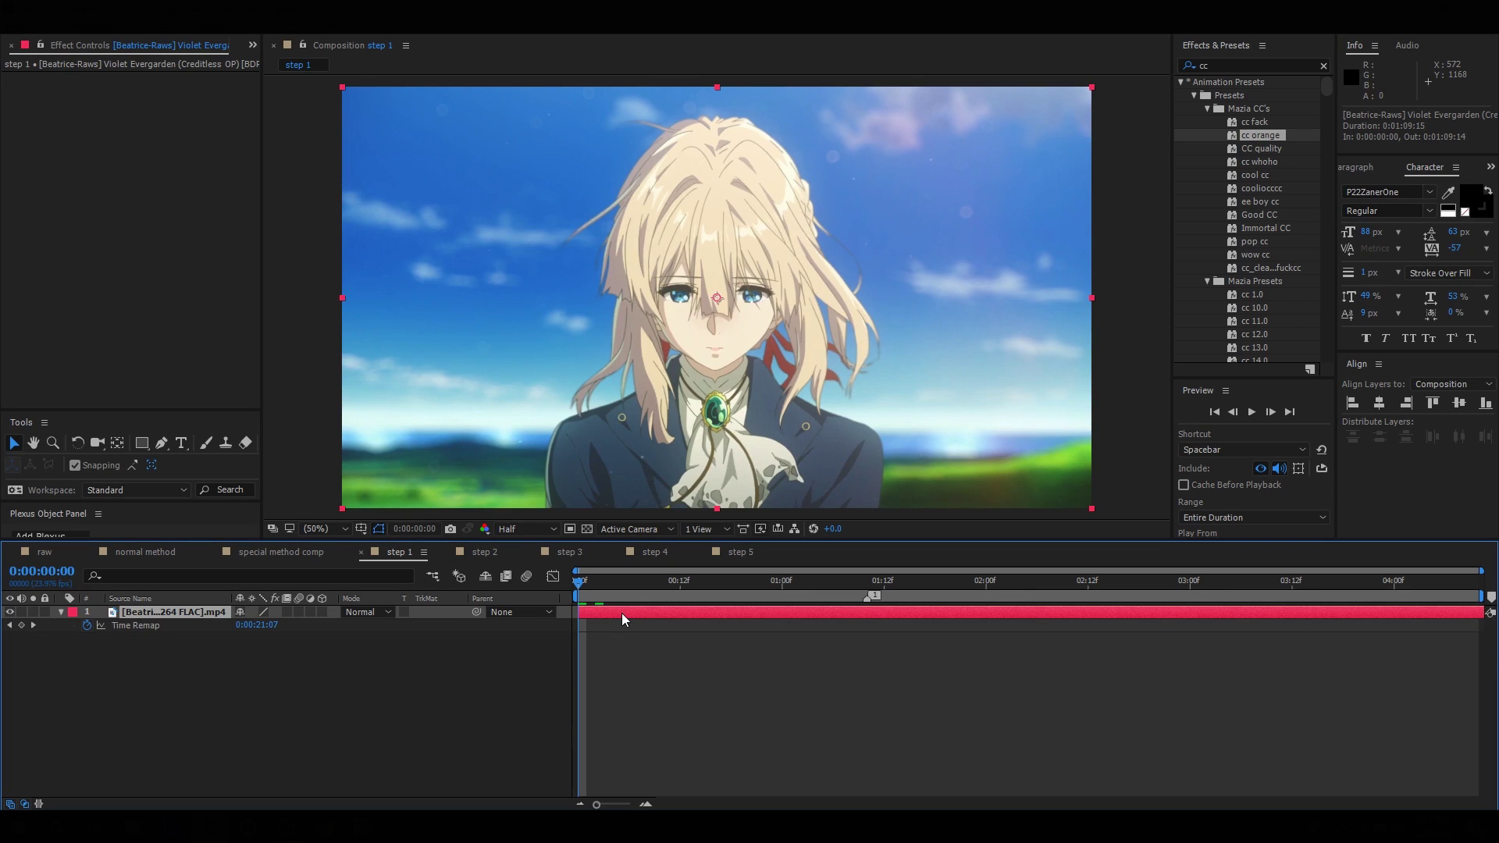
key("ctrl+z")
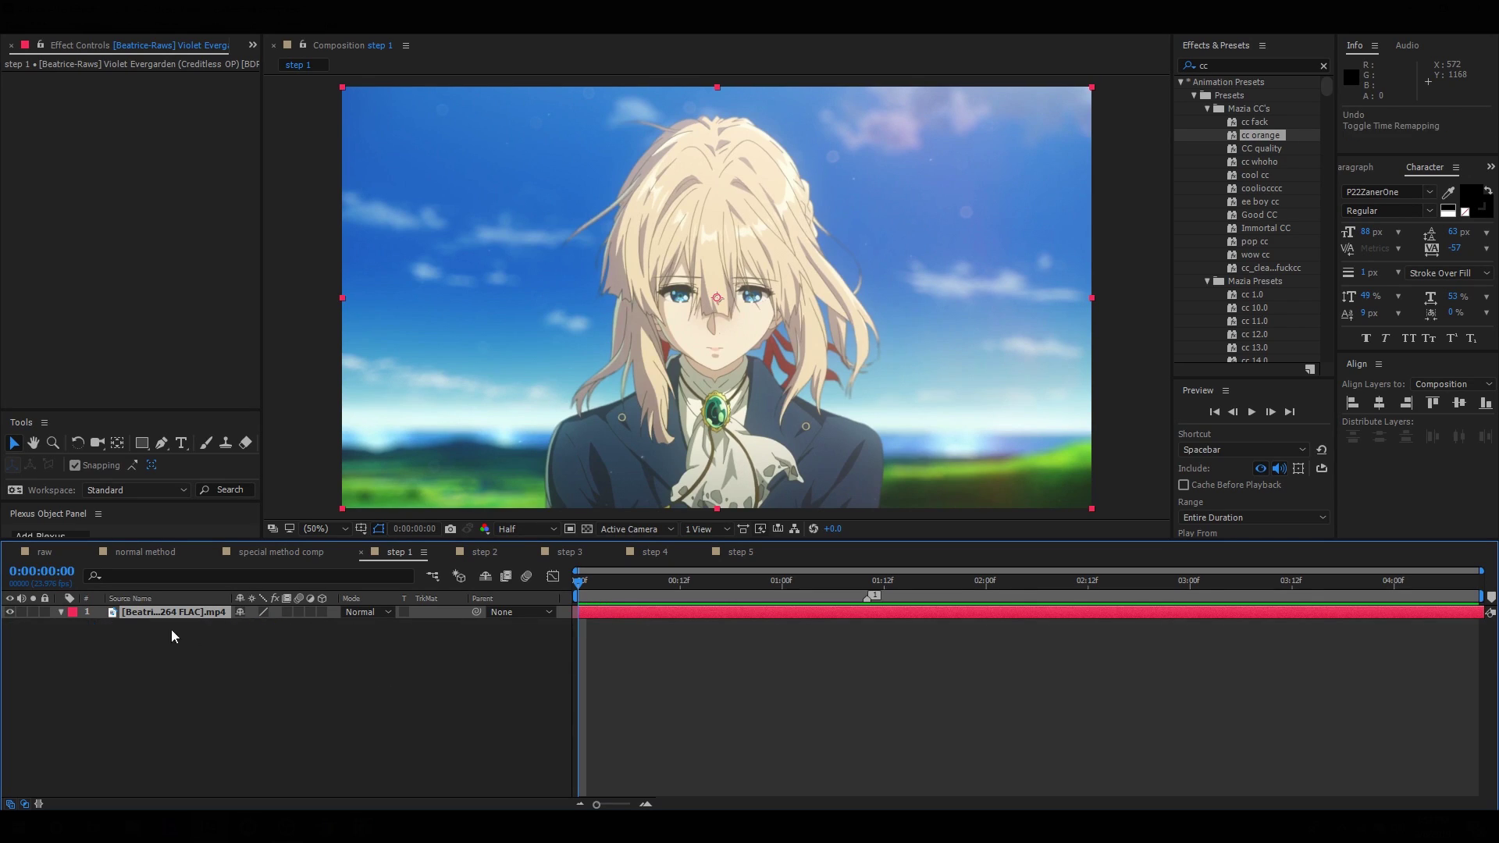
left_click(61, 613)
key("ctrl+shift+z")
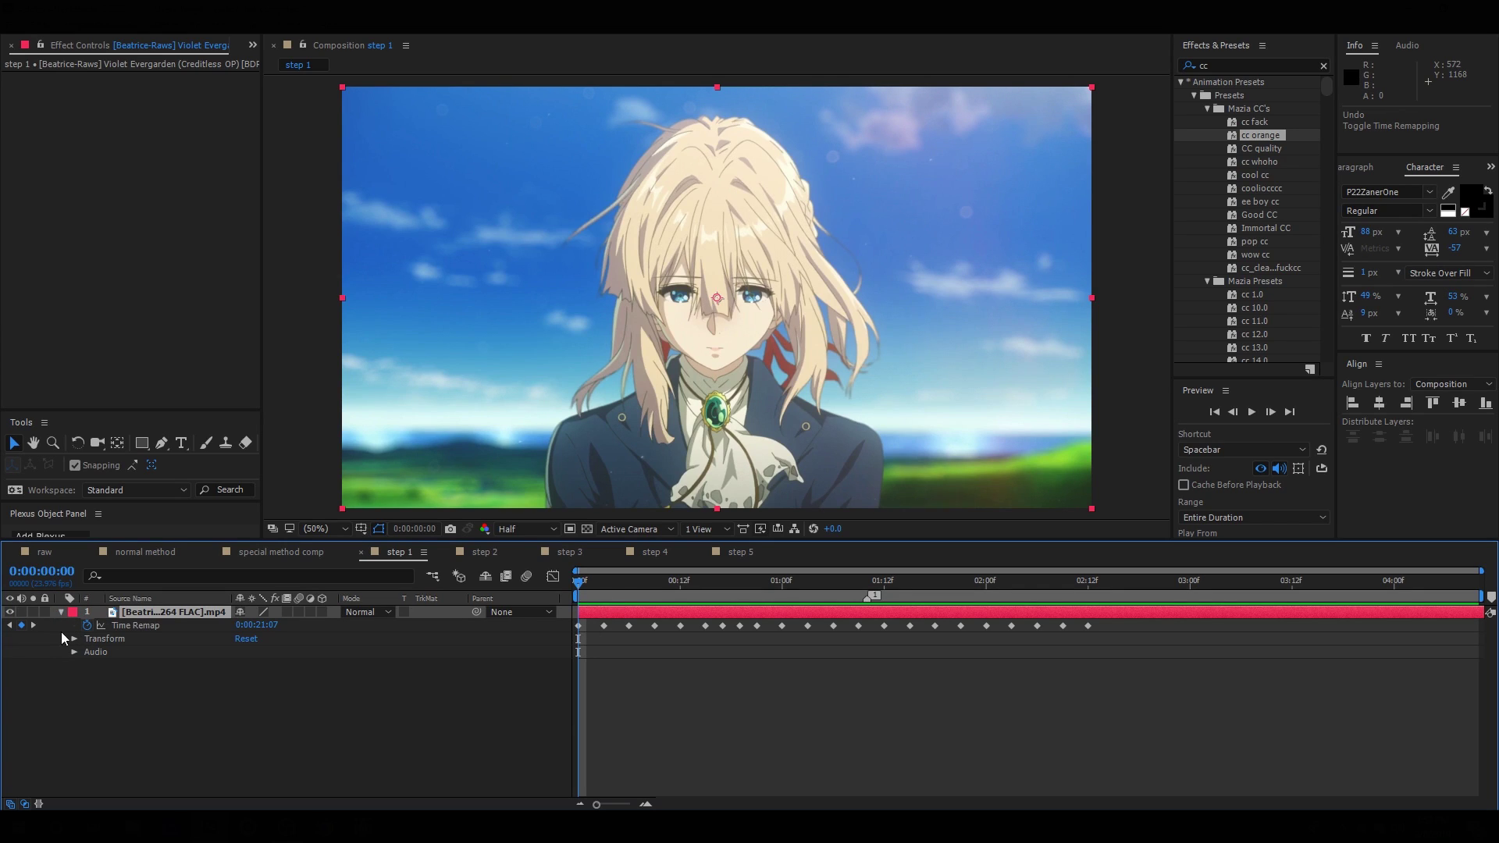
key("semicolon")
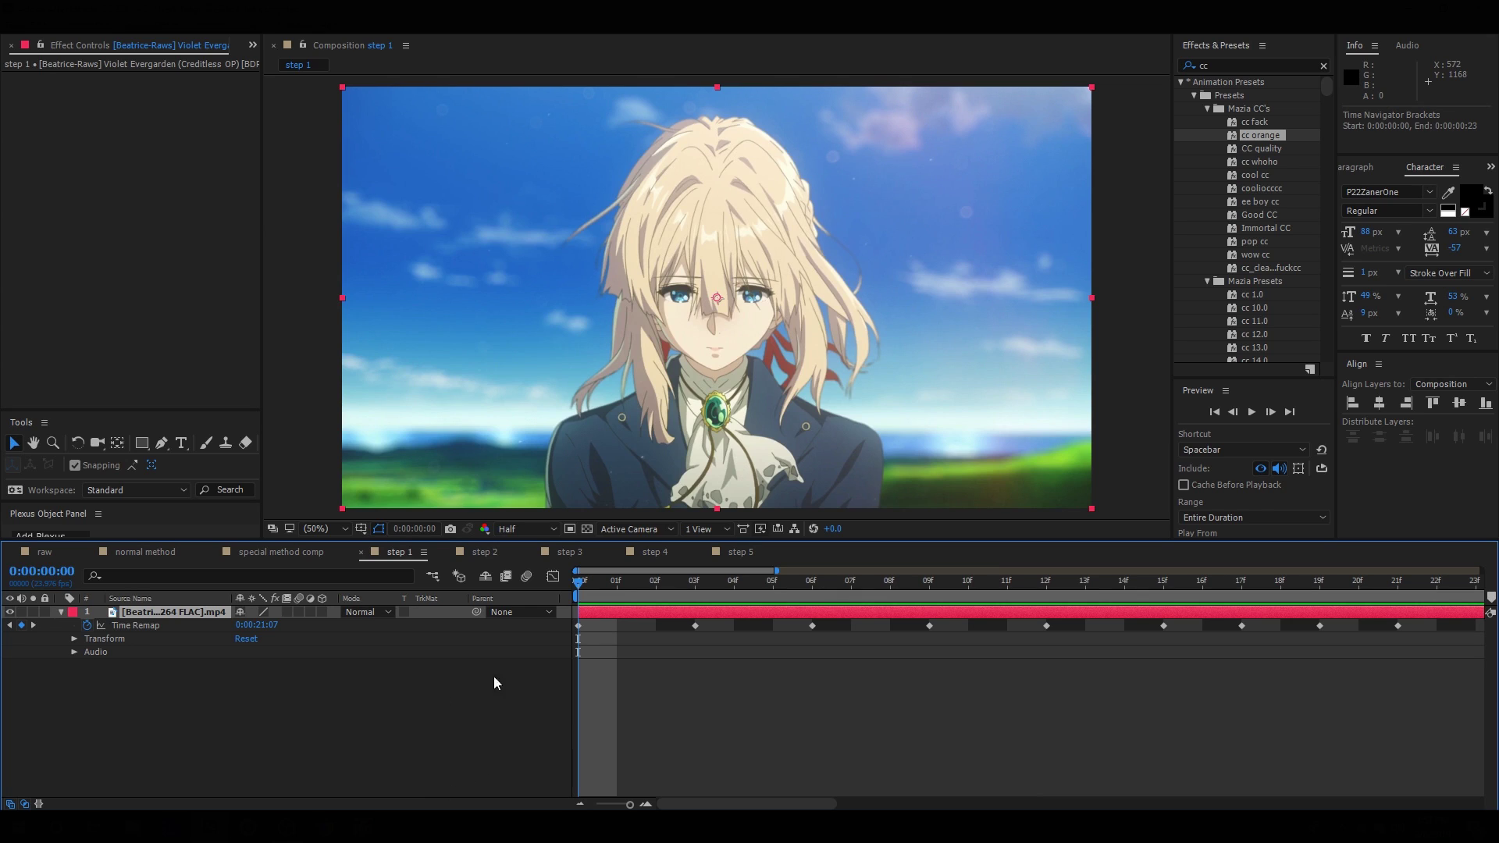
- Step frame by frame from 0:00:00:00 to 0:00:00:06, examining how the Time Remap keyframes at frames 3 and 6 match new drawings
key("Page_Down")
key("Page_Down")
key("Page_Down")
left_click(696, 641)
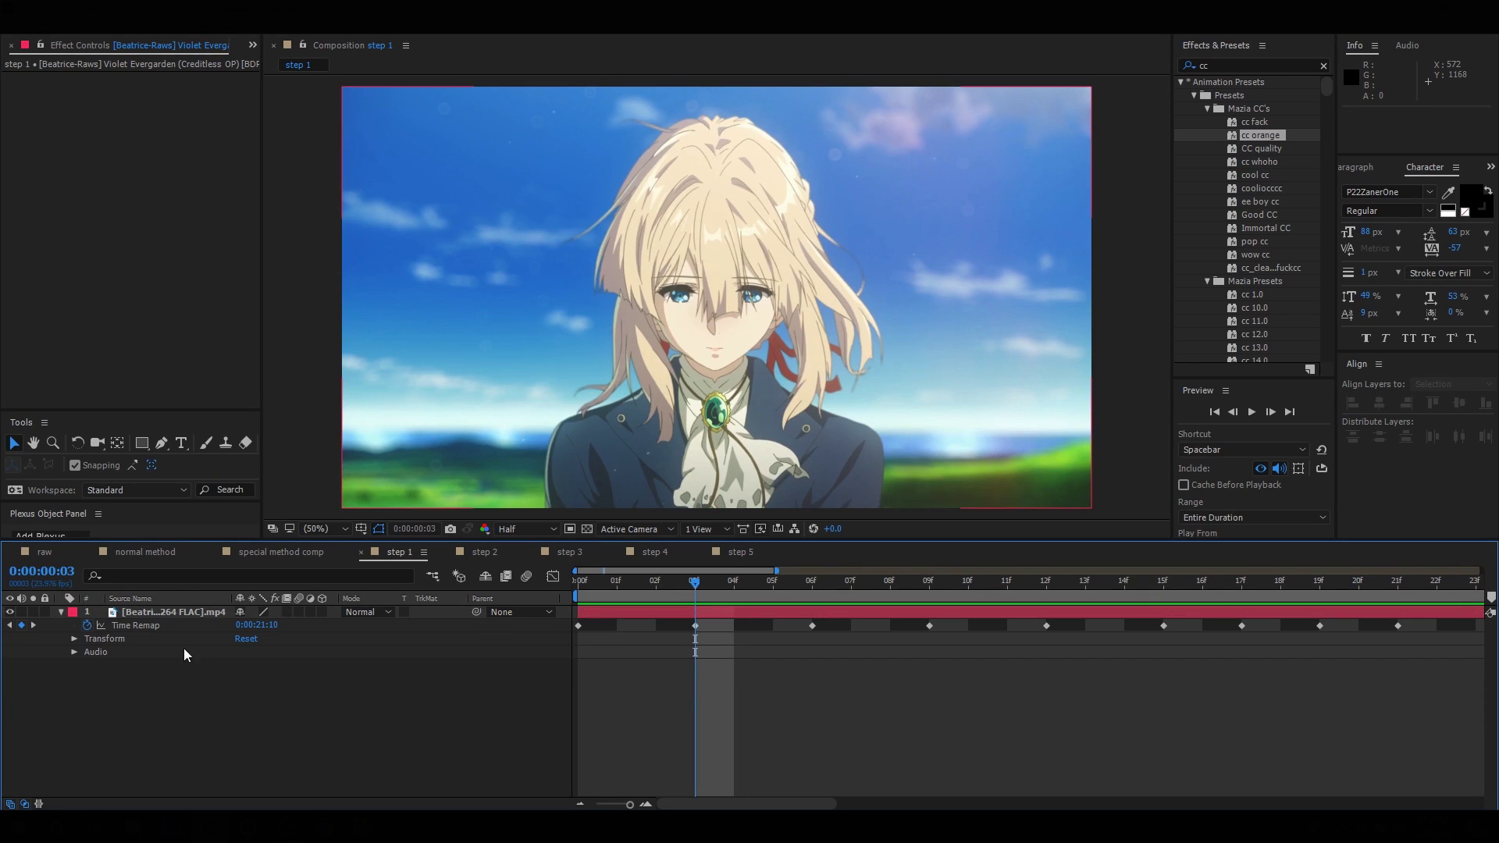
key("Home")
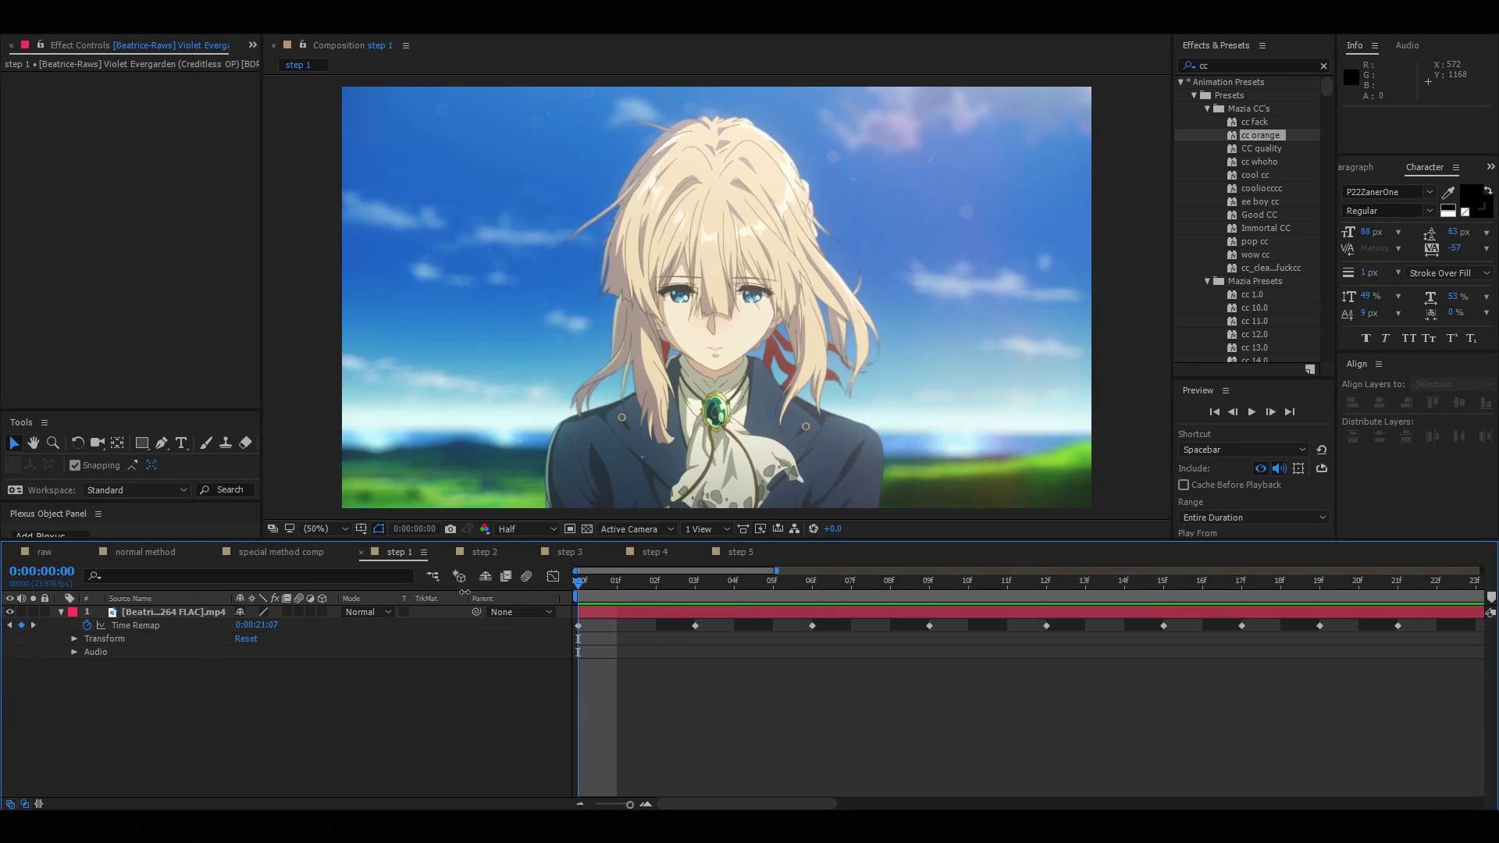
key("Page_Down")
key("Page_Down")
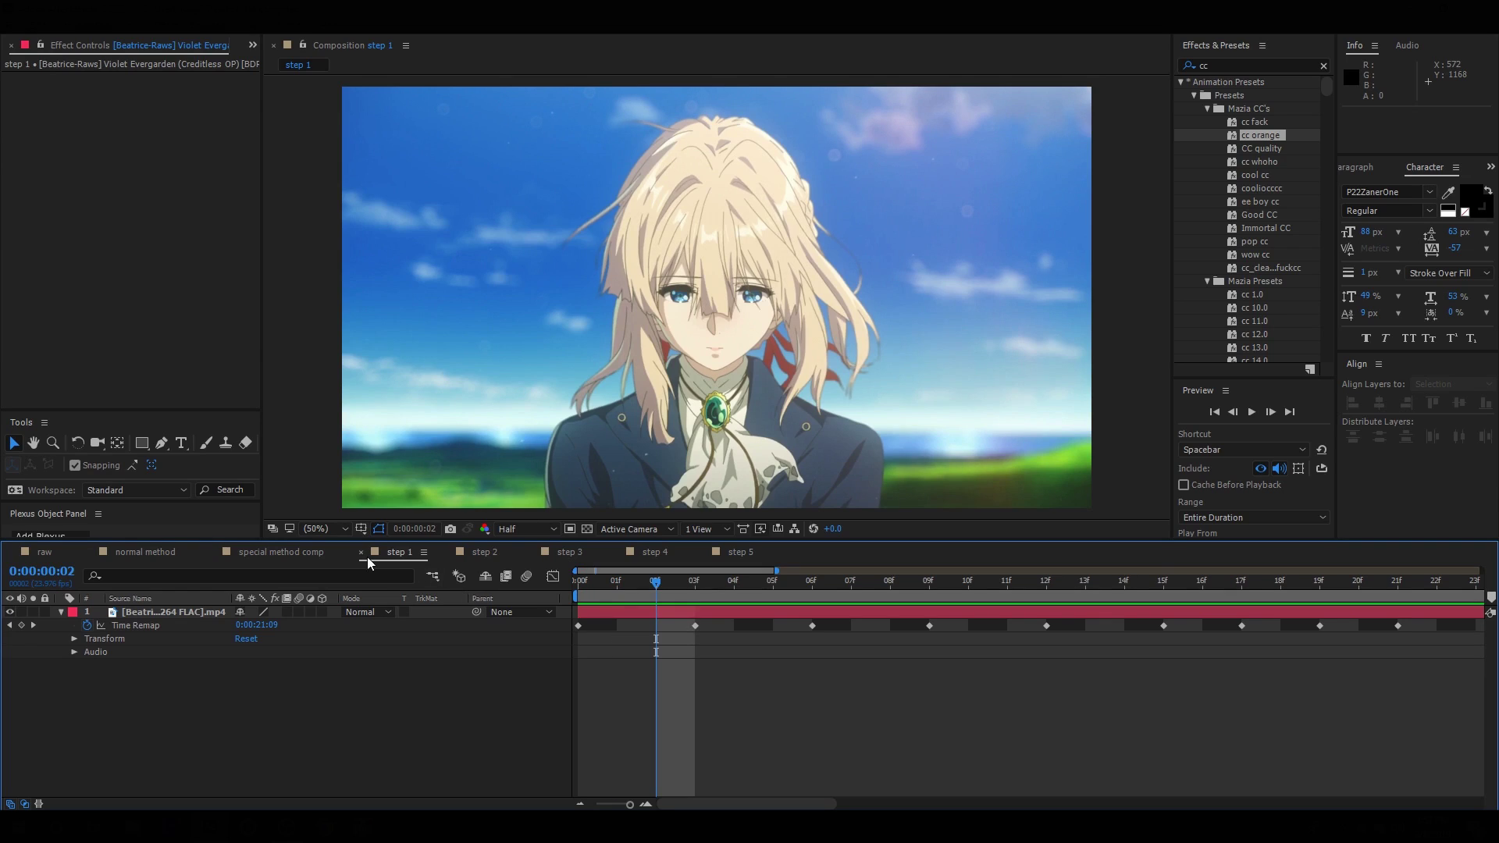
key("Page_Down")
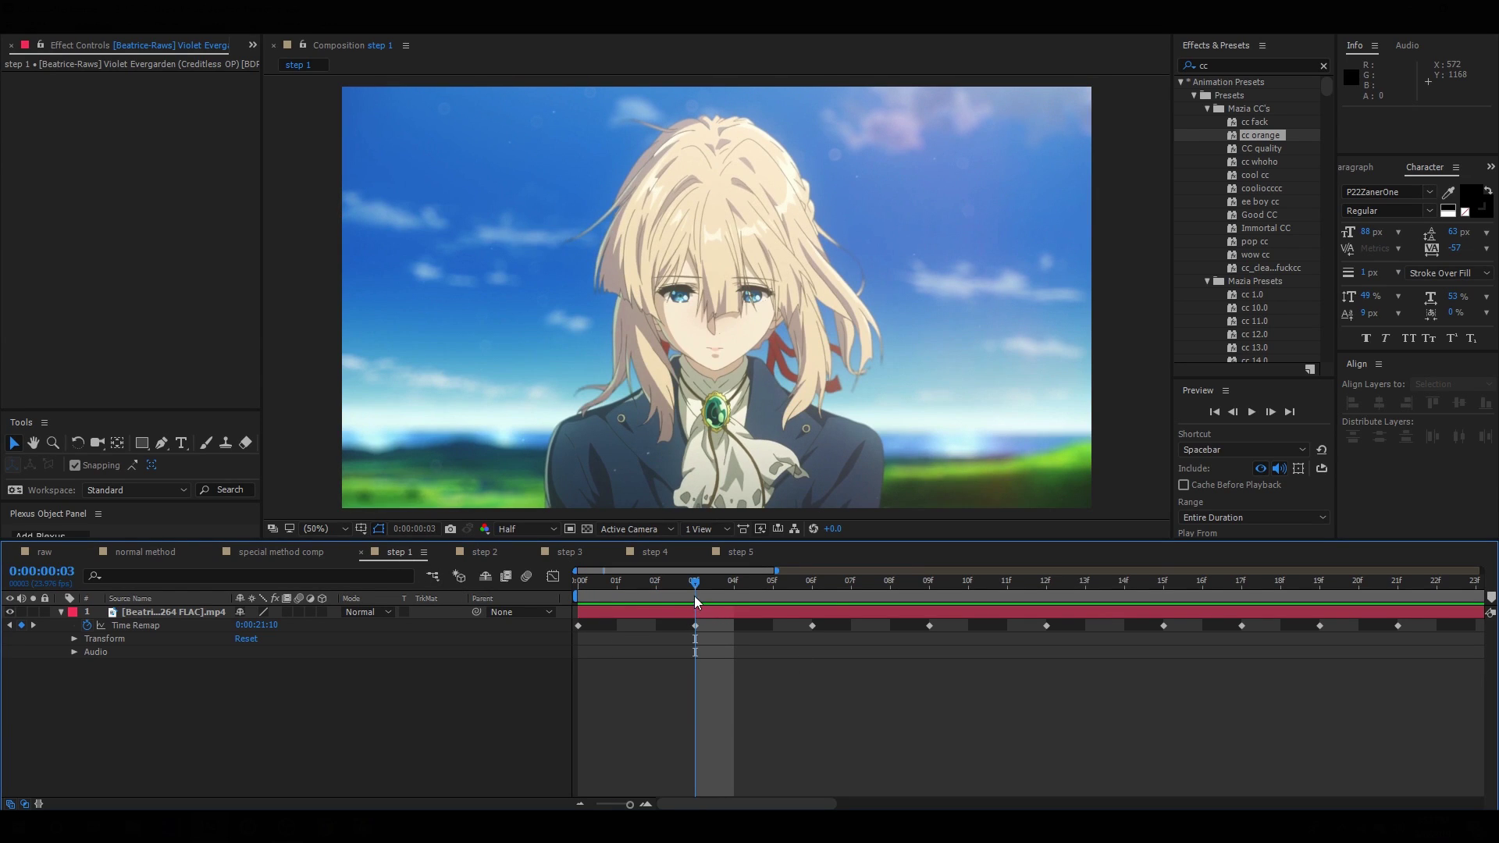
left_click(695, 625)
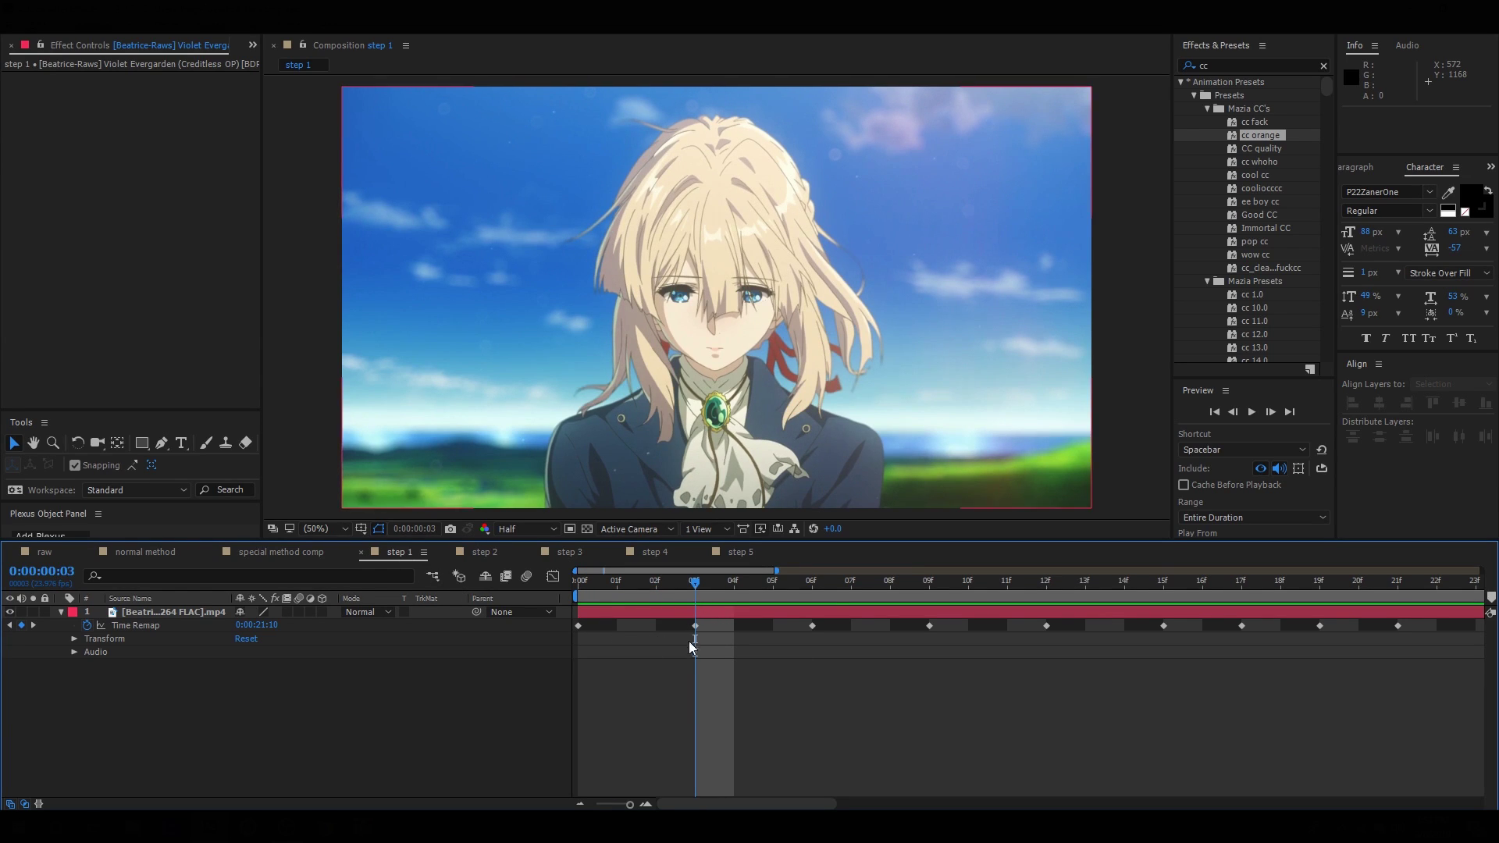
key("Page_Down")
key("Page_Down")
key("Page_Down")
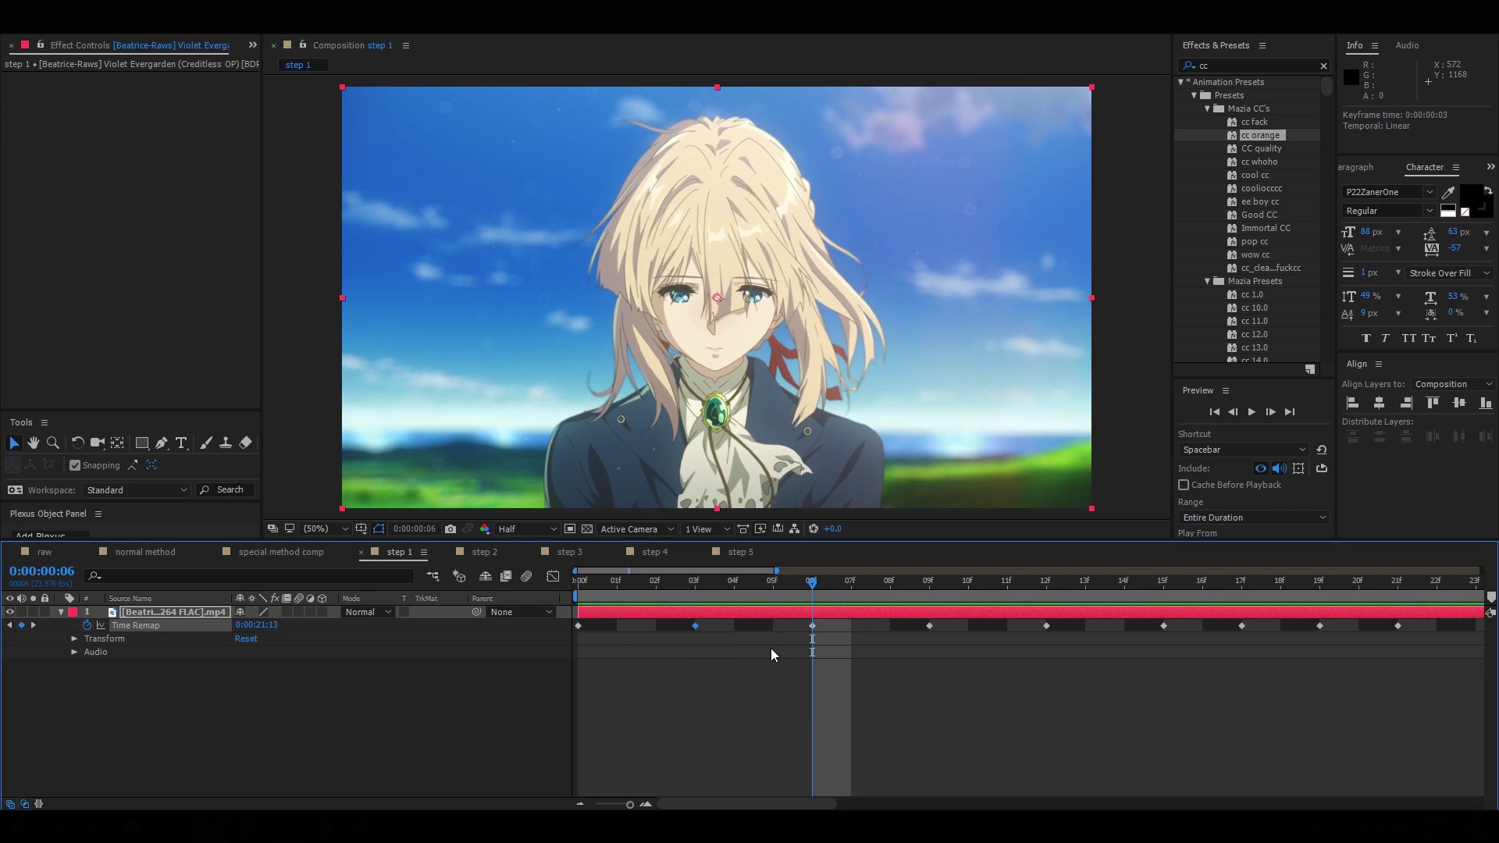
- Advance to the Time Remap keyframe at 0:00:00:09, then return to the first frame and view all the keyframes across the whole step 1 timeline
key("Page_Down")
key("Page_Down")
key("Page_Down")
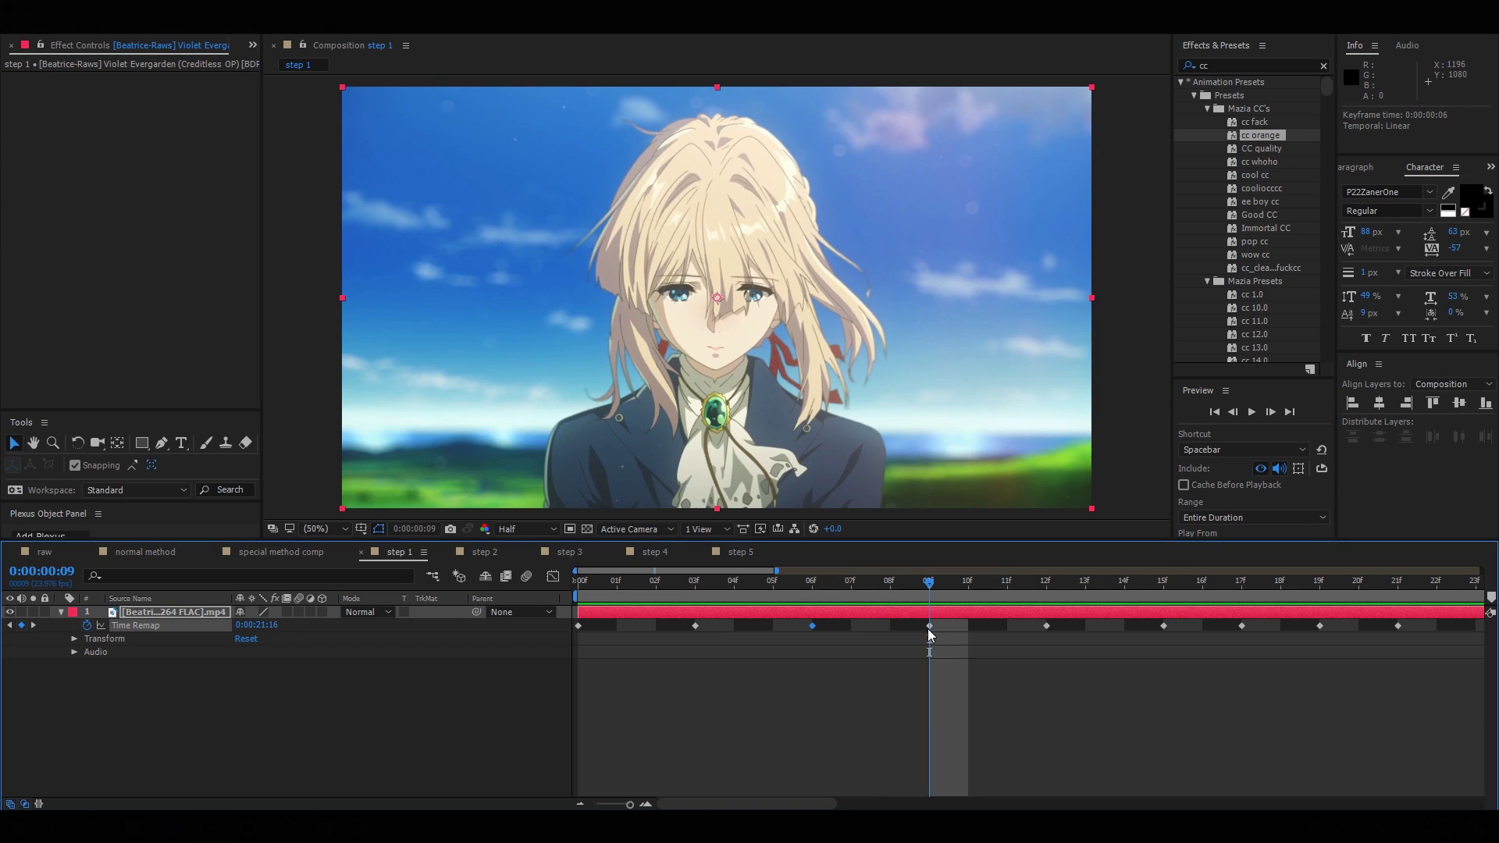
left_click(158, 628)
left_click(997, 669)
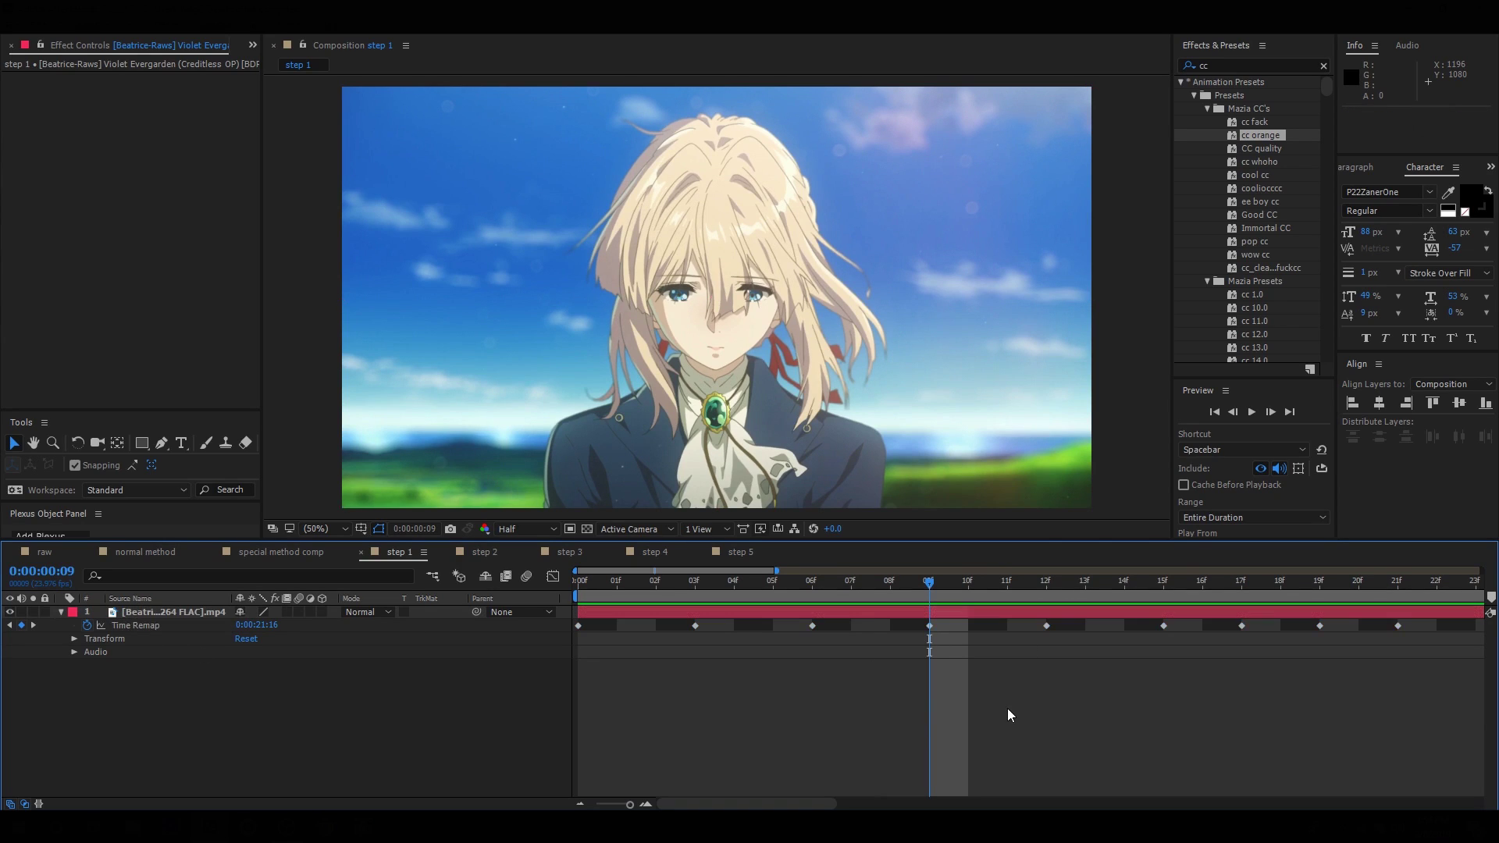
key("minus")
left_click_drag(831, 602, 500, 654)
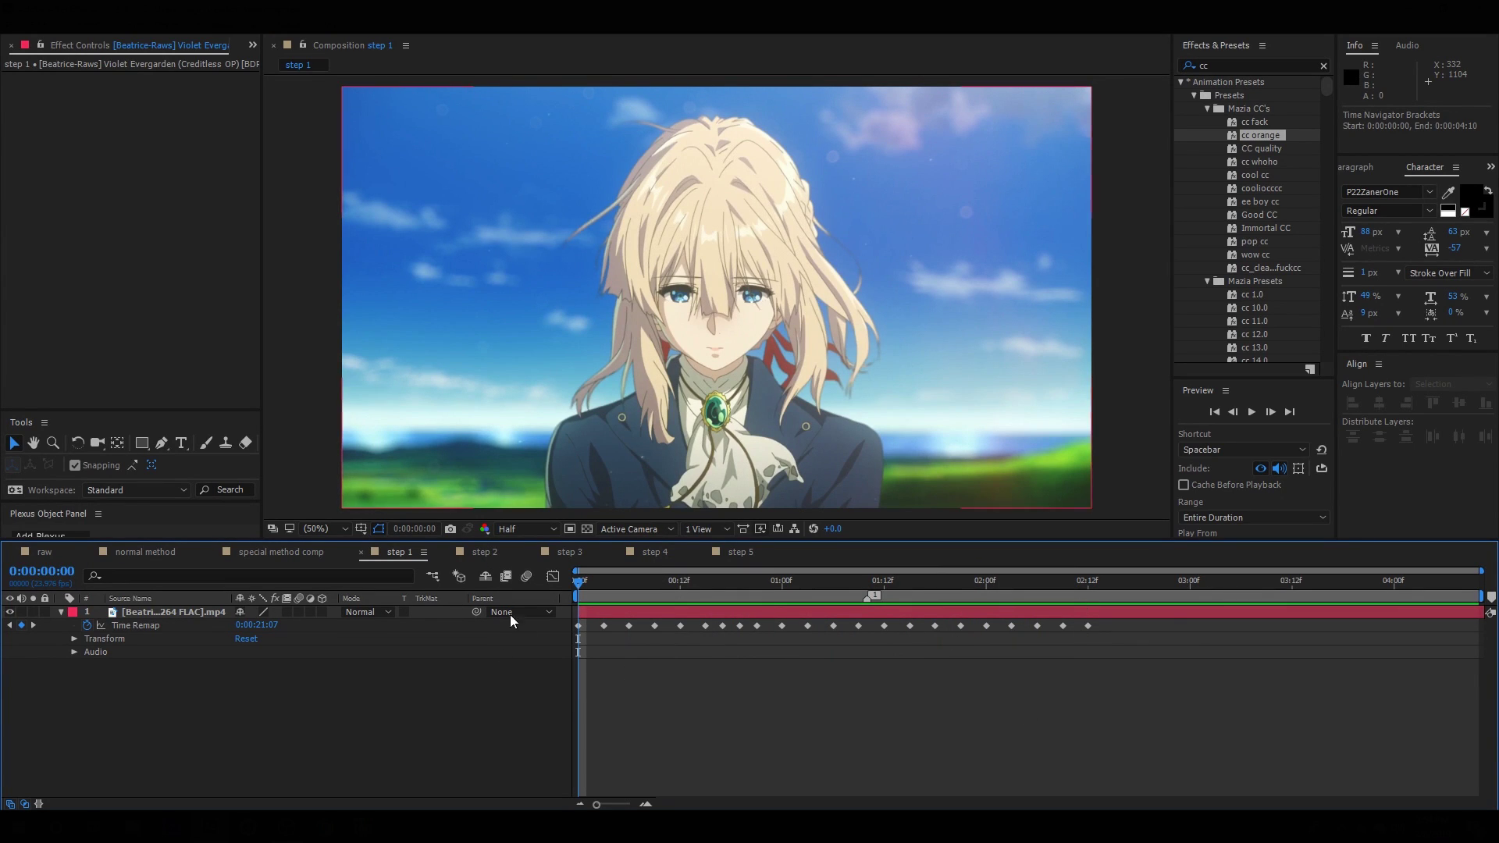
- Open the step 2 composition and scrub from its first frame through the closely spaced Time Remap keyframes to 0:00:00:07
left_click(479, 553)
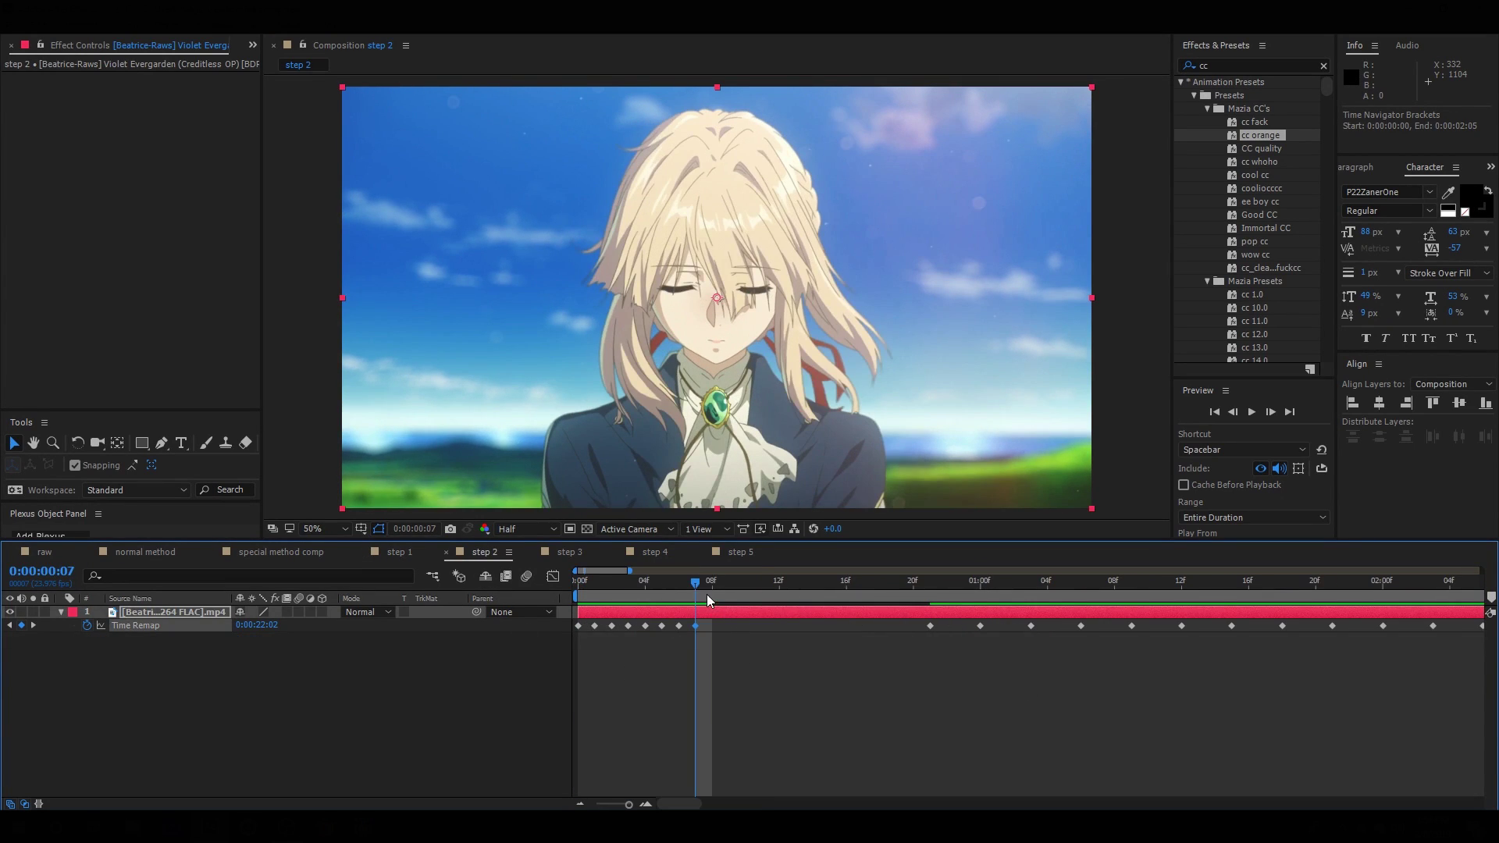
key("Home")
scroll(704, 630, "up", 3)
scroll(700, 625, "down", 2)
left_click(668, 593)
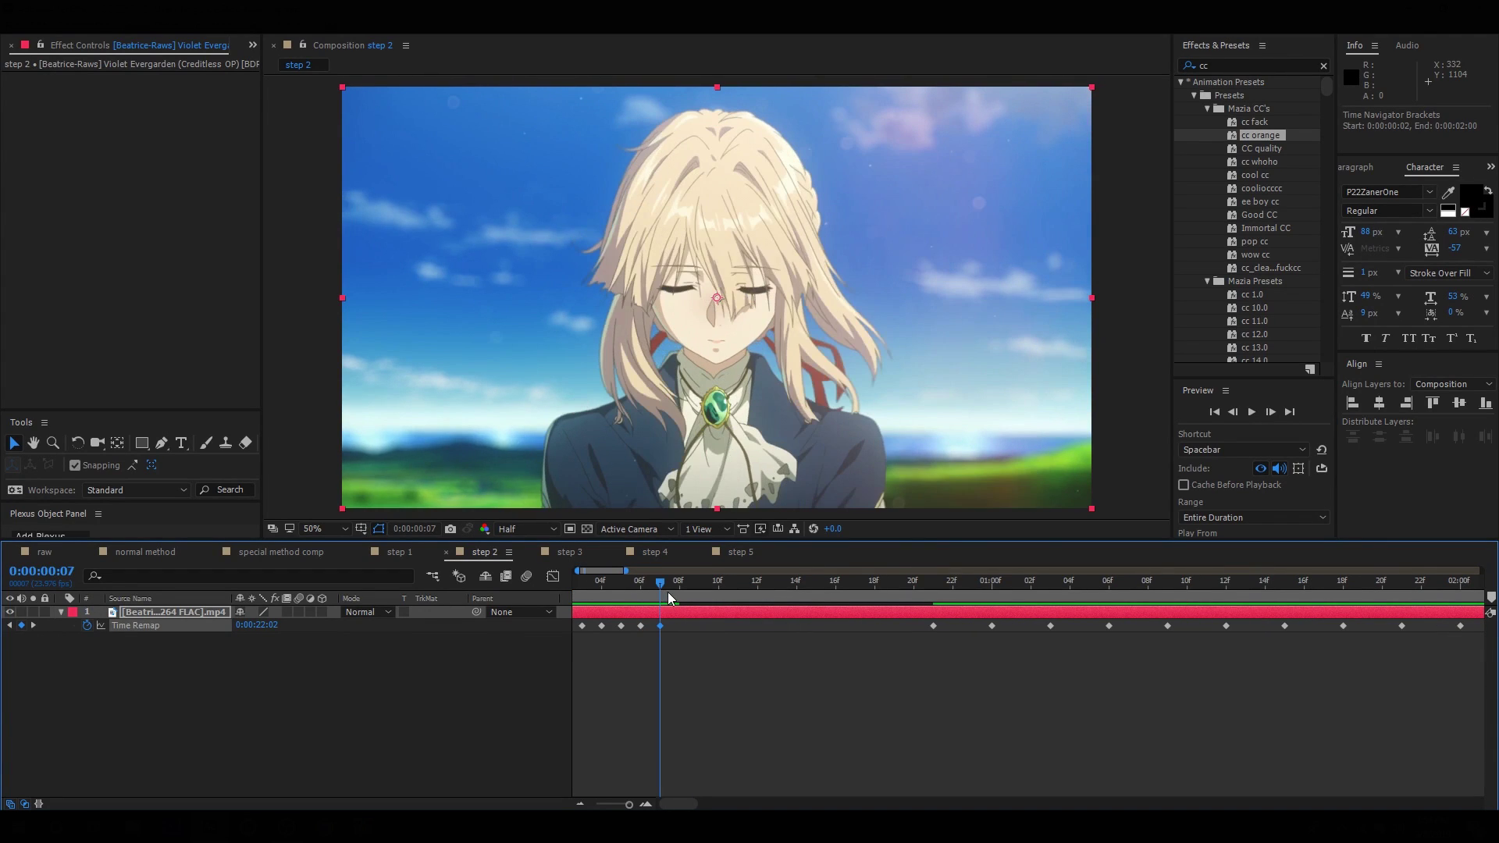
key("Home")
left_click_drag(587, 585, 718, 634)
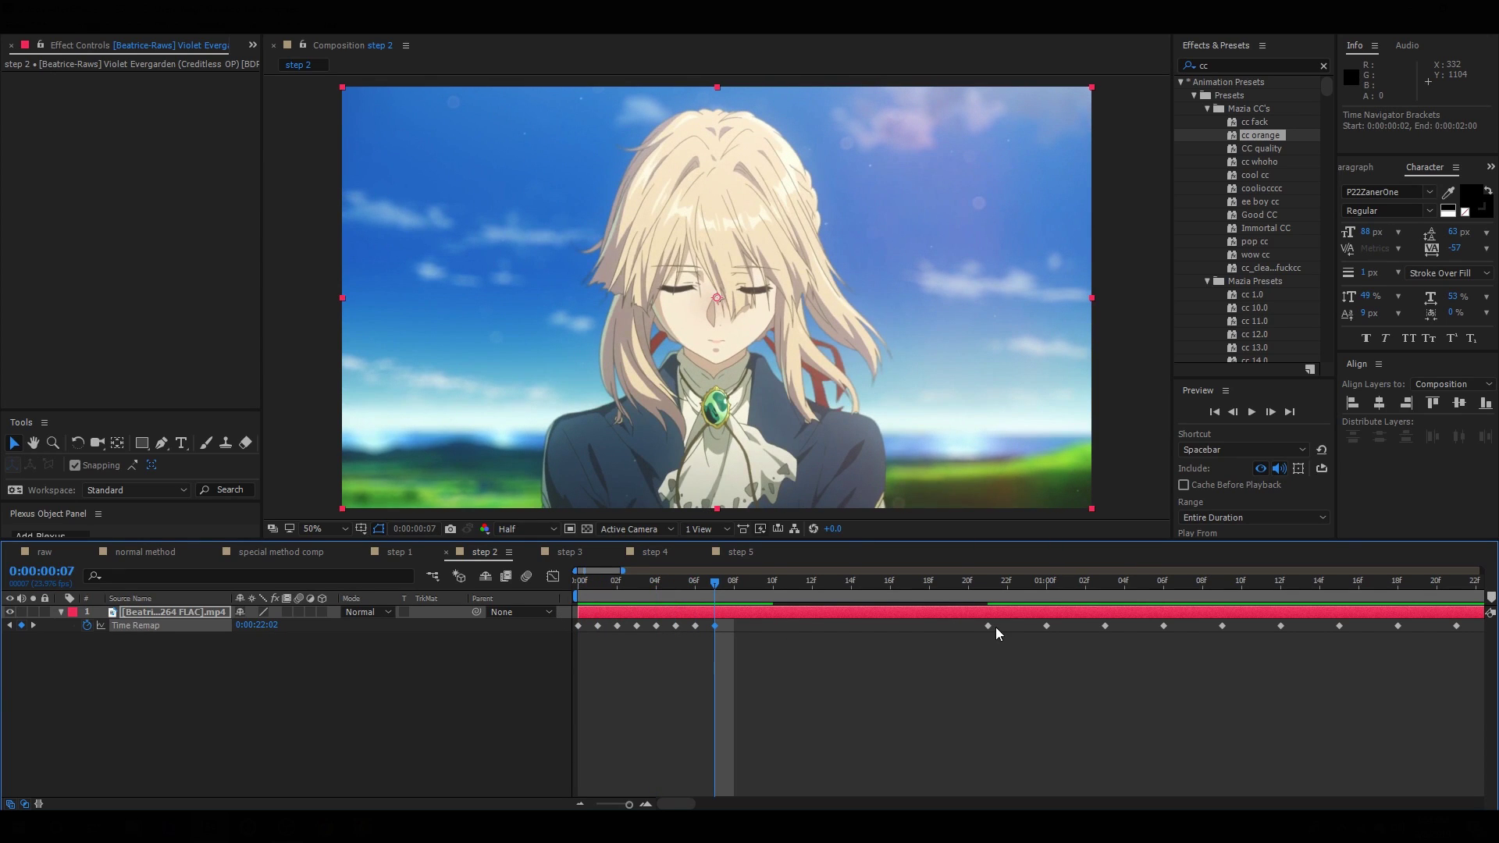
- Move the next three Time Remap keyframes to frames 8, 9 and 10 so they sit one frame apart, and return to the first frame
left_click_drag(987, 625, 730, 639)
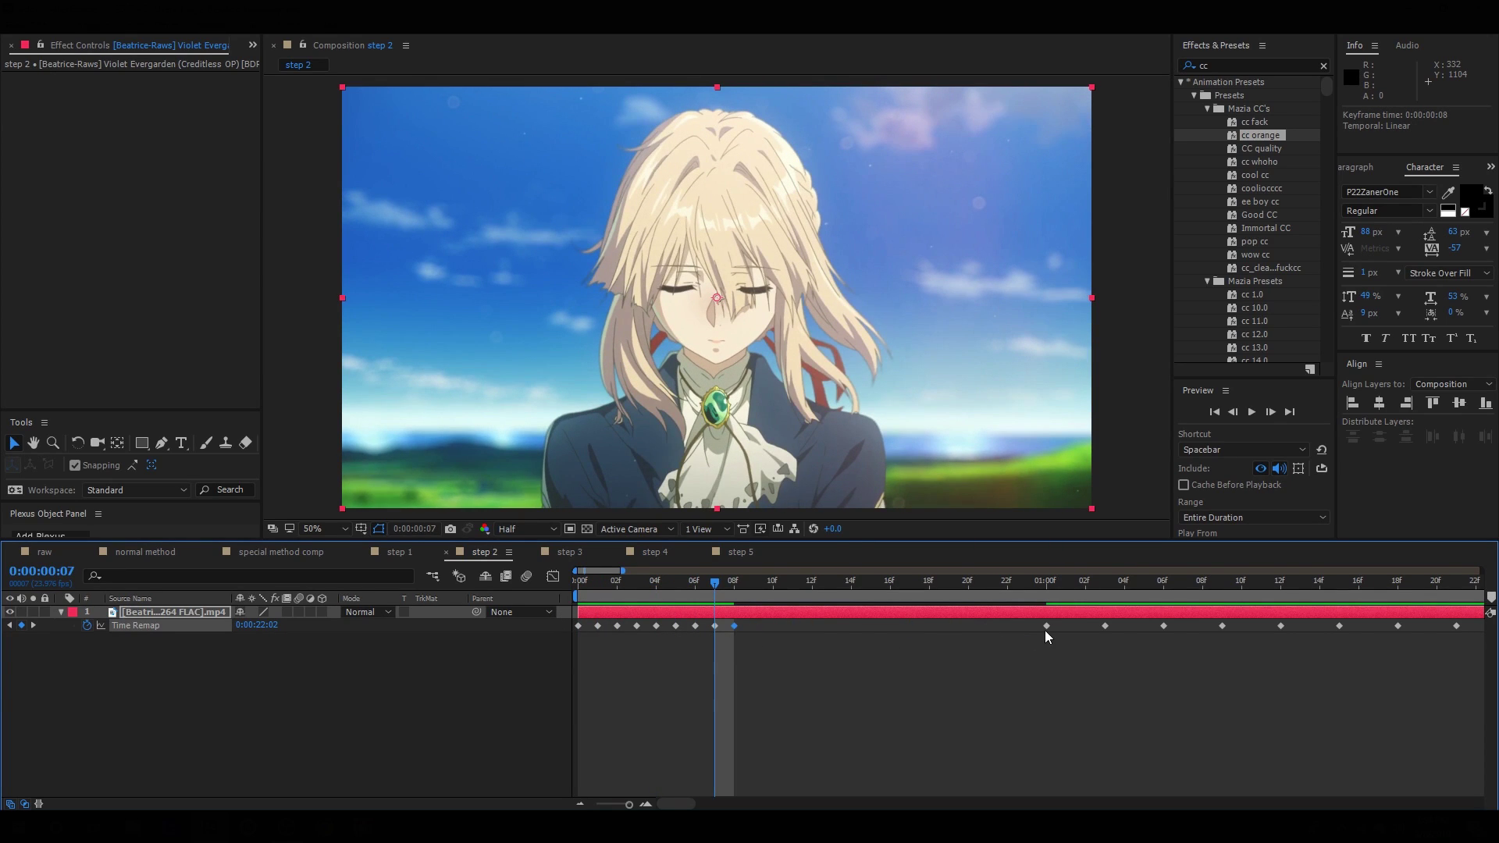
left_click_drag(1047, 626, 751, 635)
left_click_drag(1104, 626, 560, 596)
left_click(766, 595)
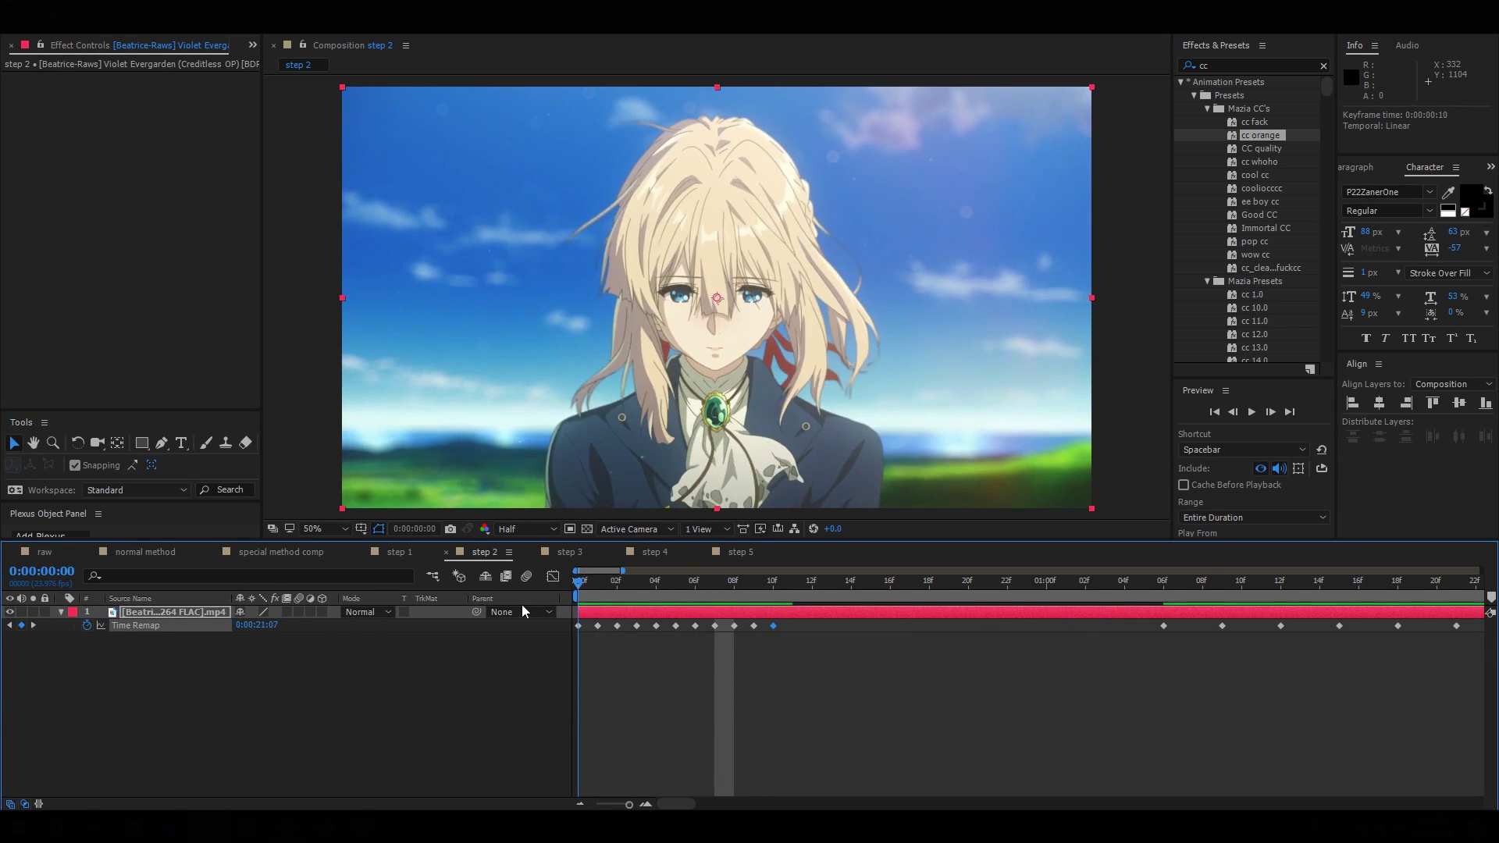
left_click(486, 710)
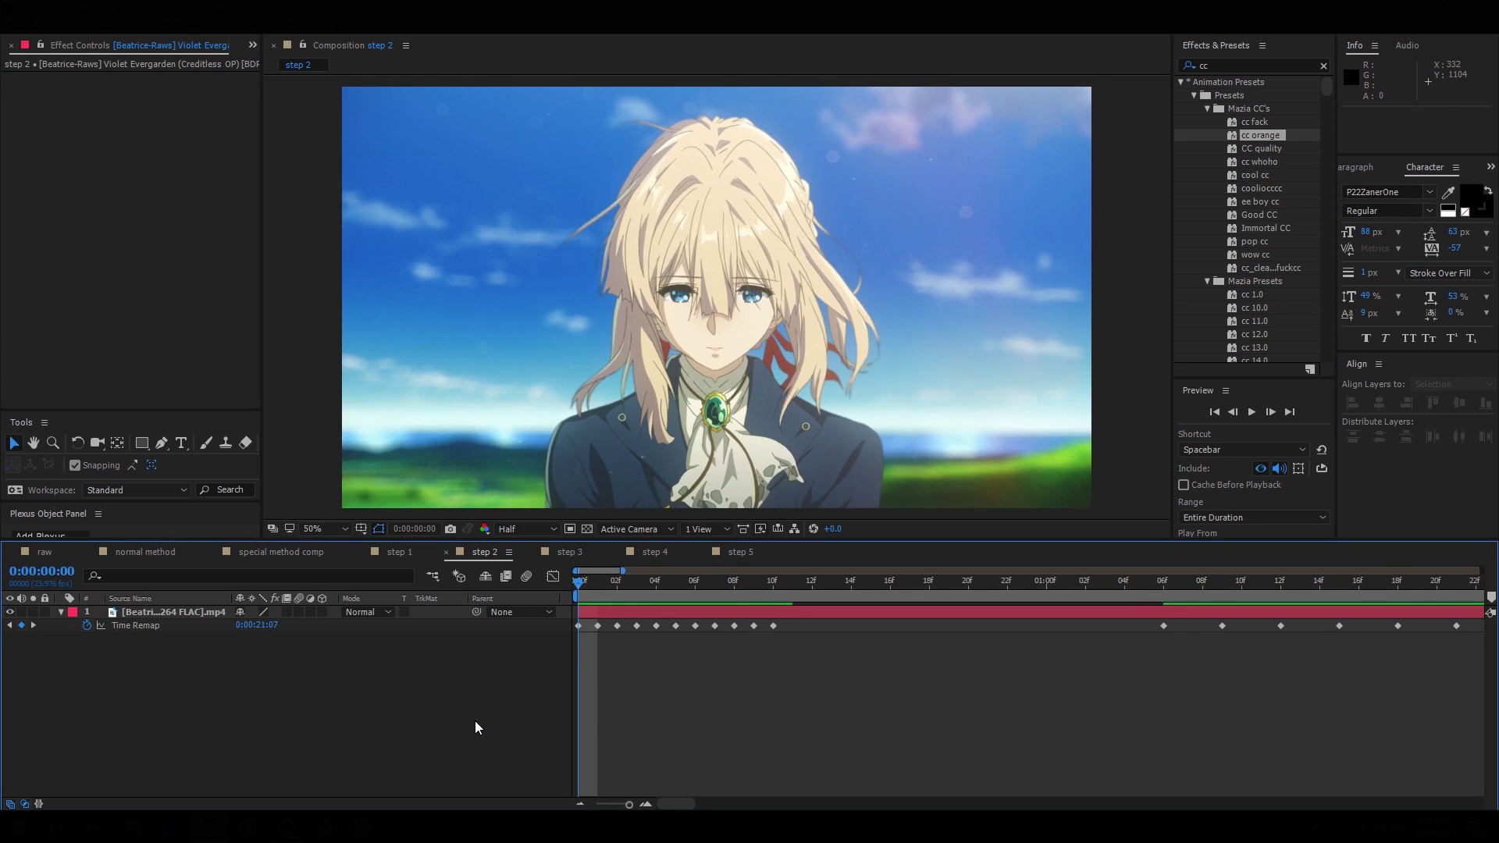
left_click_drag(623, 571, 856, 571)
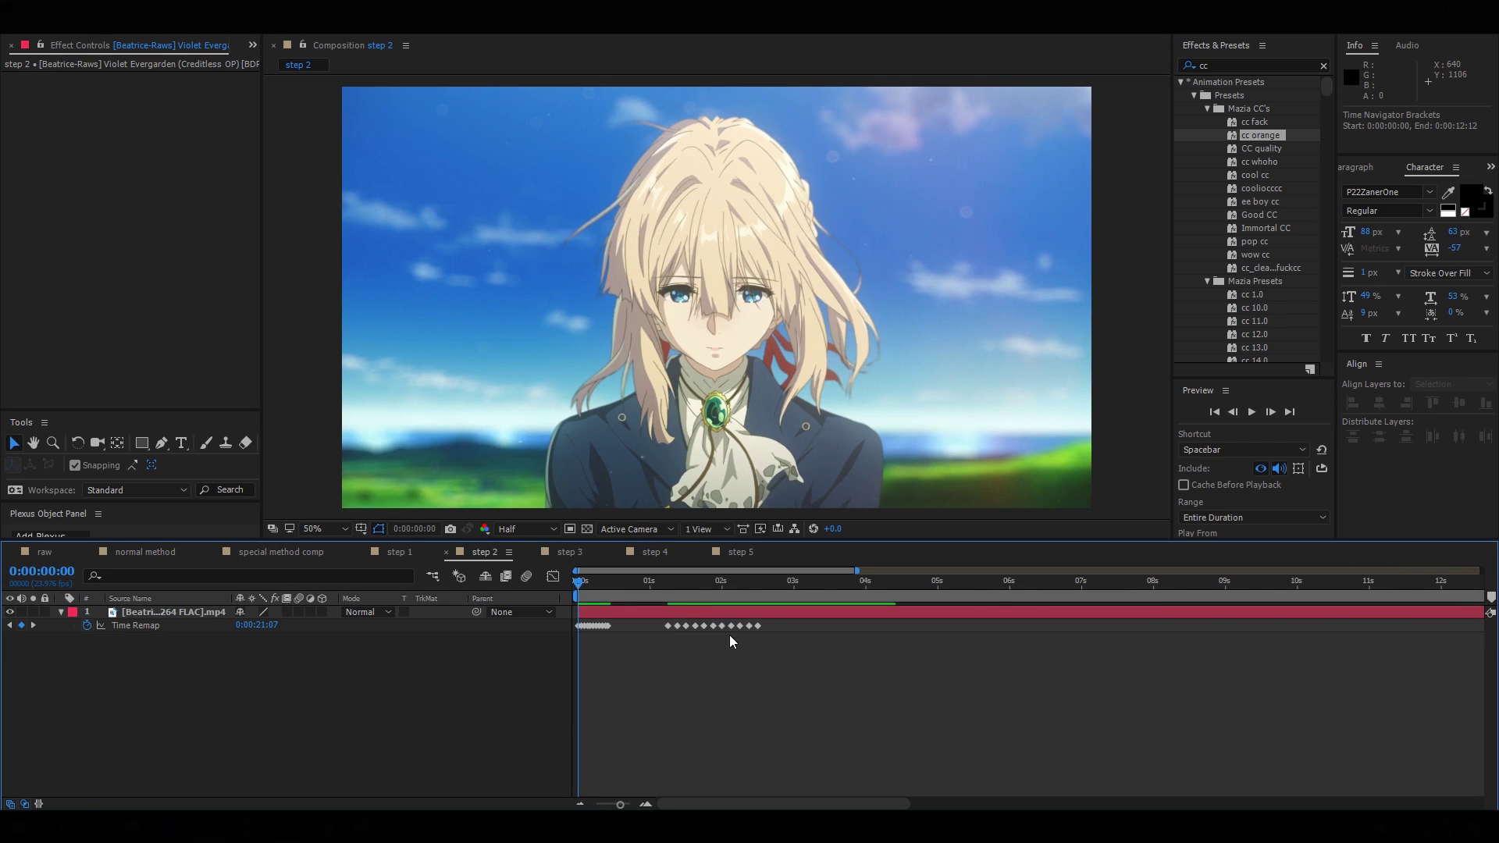
- Open the step 3 composition, scrub and play back the one-frame-spaced keyframes, and return to the first frame
left_click(570, 552)
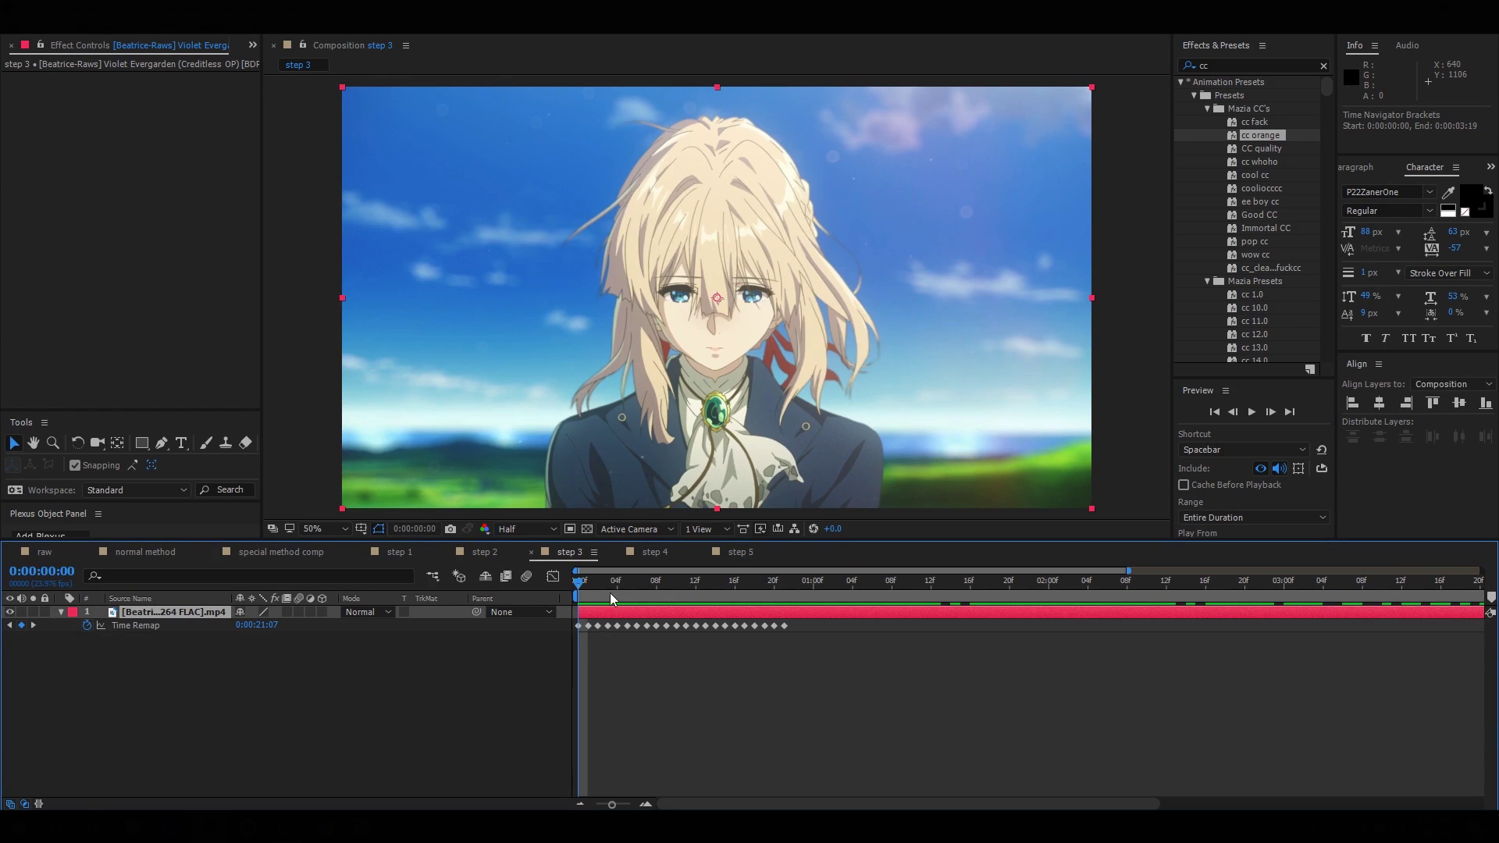
left_click_drag(611, 592, 744, 599)
key("space")
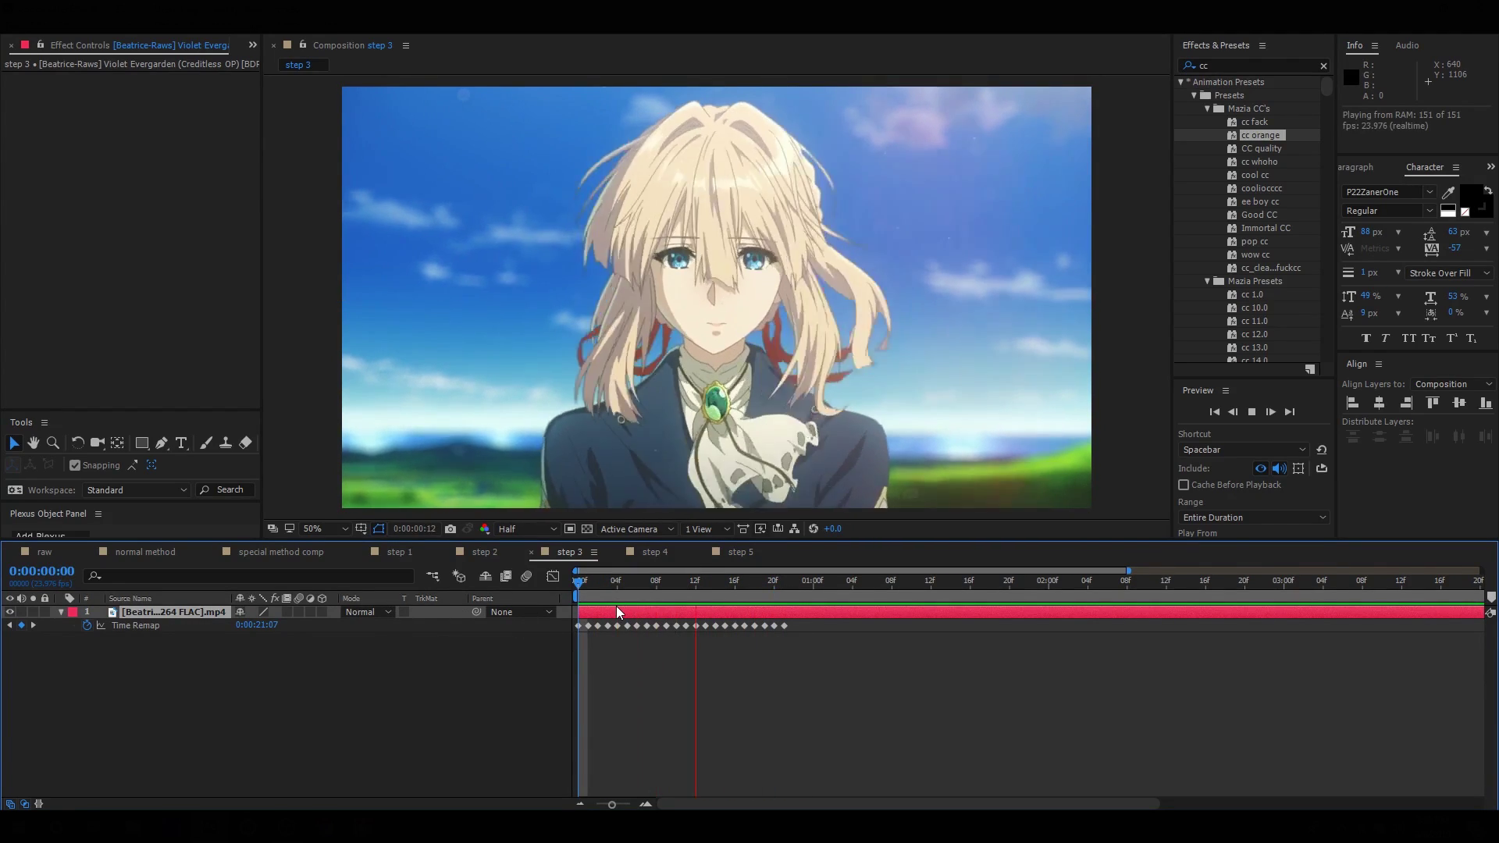
left_click(616, 609)
key("Home")
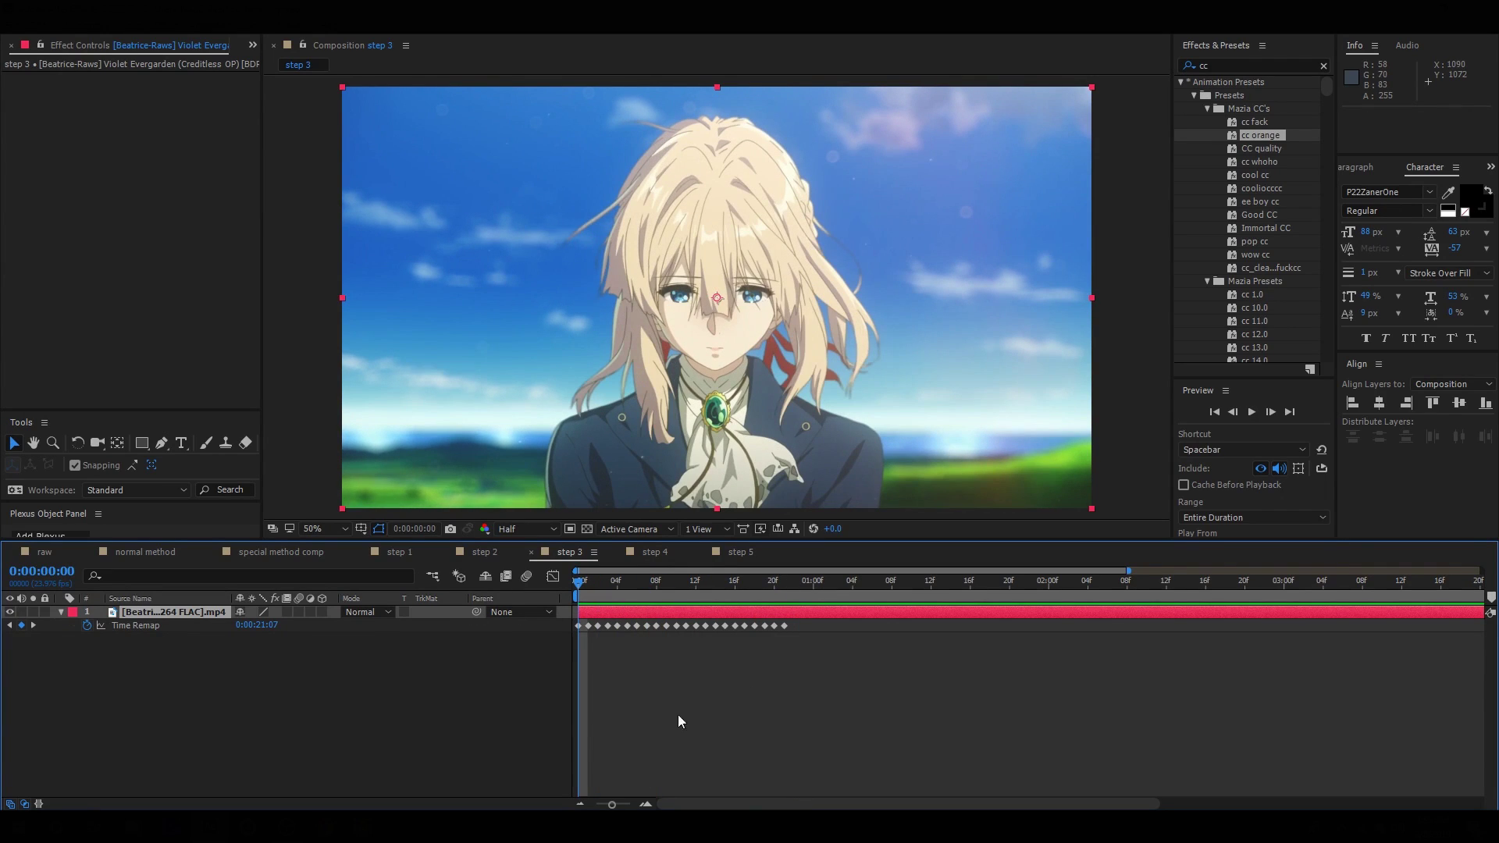
- Open the step 4 composition and review Twixtor Pro's Image Prep setting and its Speed % values at frames 0 and 1
left_click(649, 553)
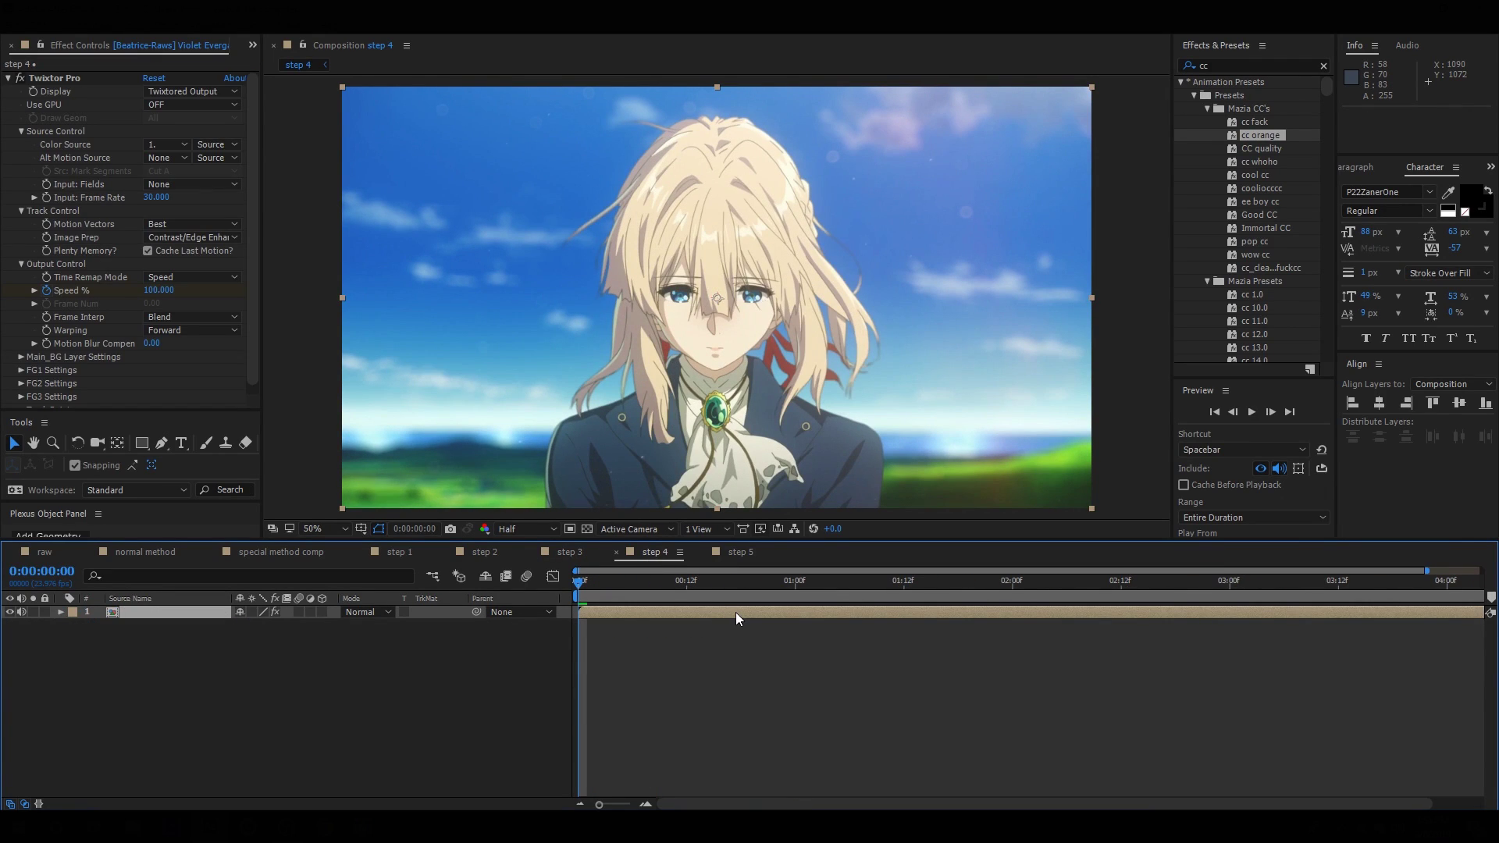
left_click(72, 92)
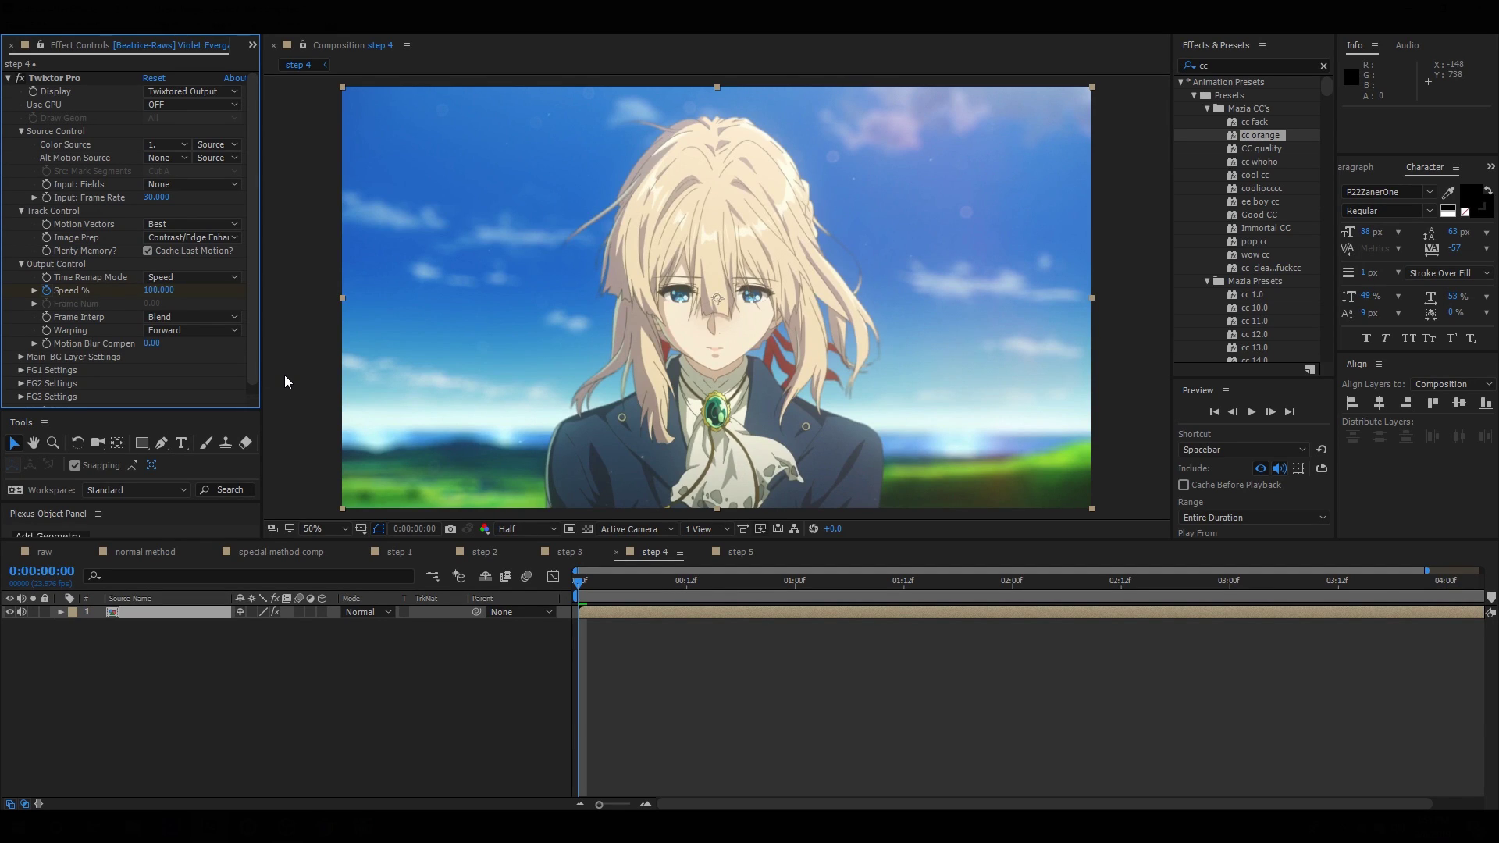
key("Page_Down")
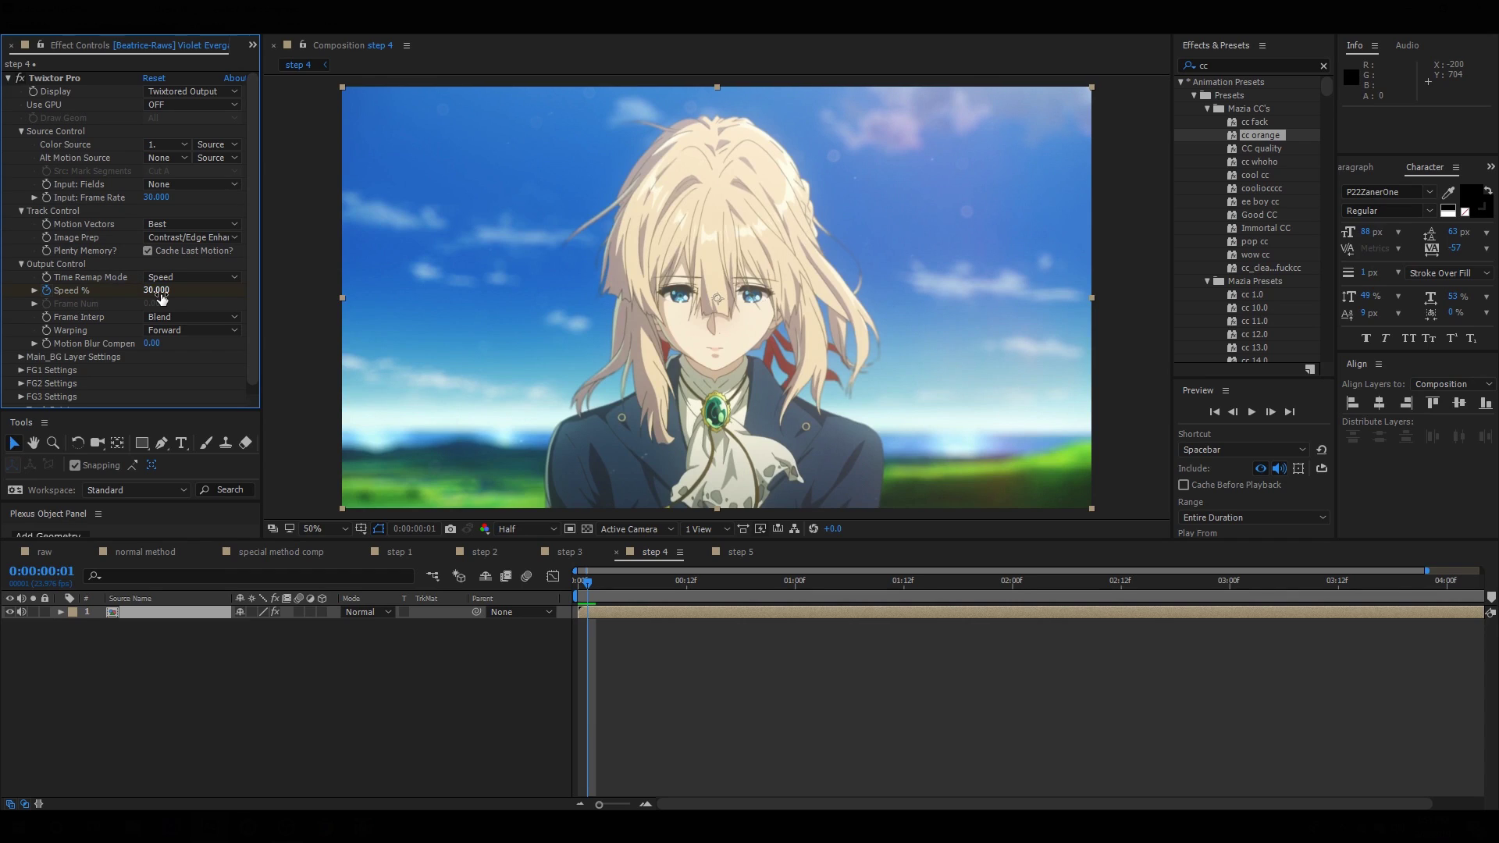
left_click(195, 237)
left_click(208, 272)
left_click_drag(586, 581, 457, 608)
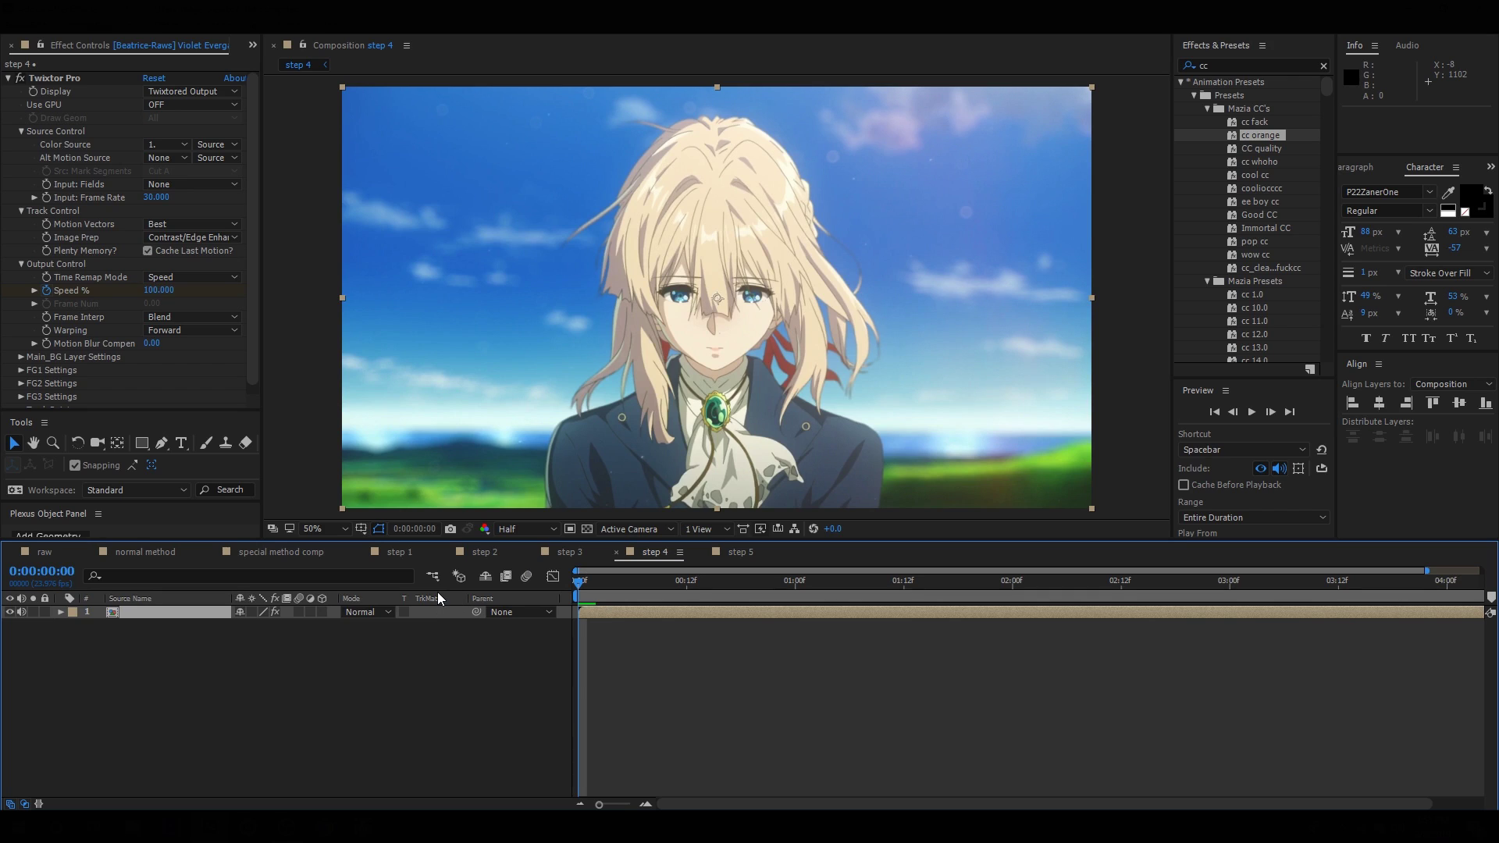
- Check the source MP4 clip's frame rate in the project, and undo the accidental time shift of the step 4 layer
left_click(114, 211)
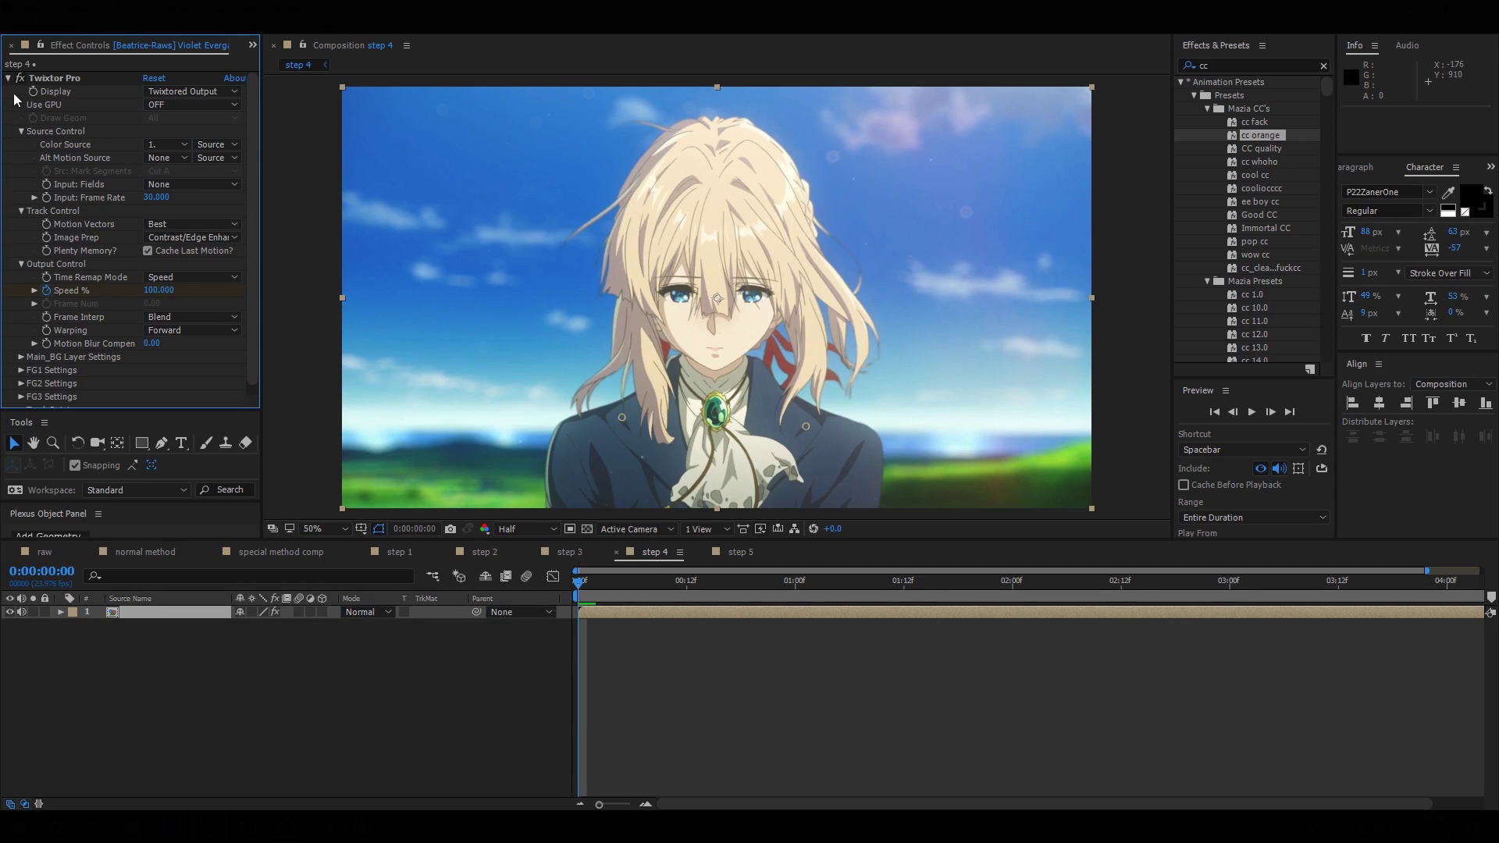
left_click(11, 46)
left_click(78, 275)
left_click(69, 218)
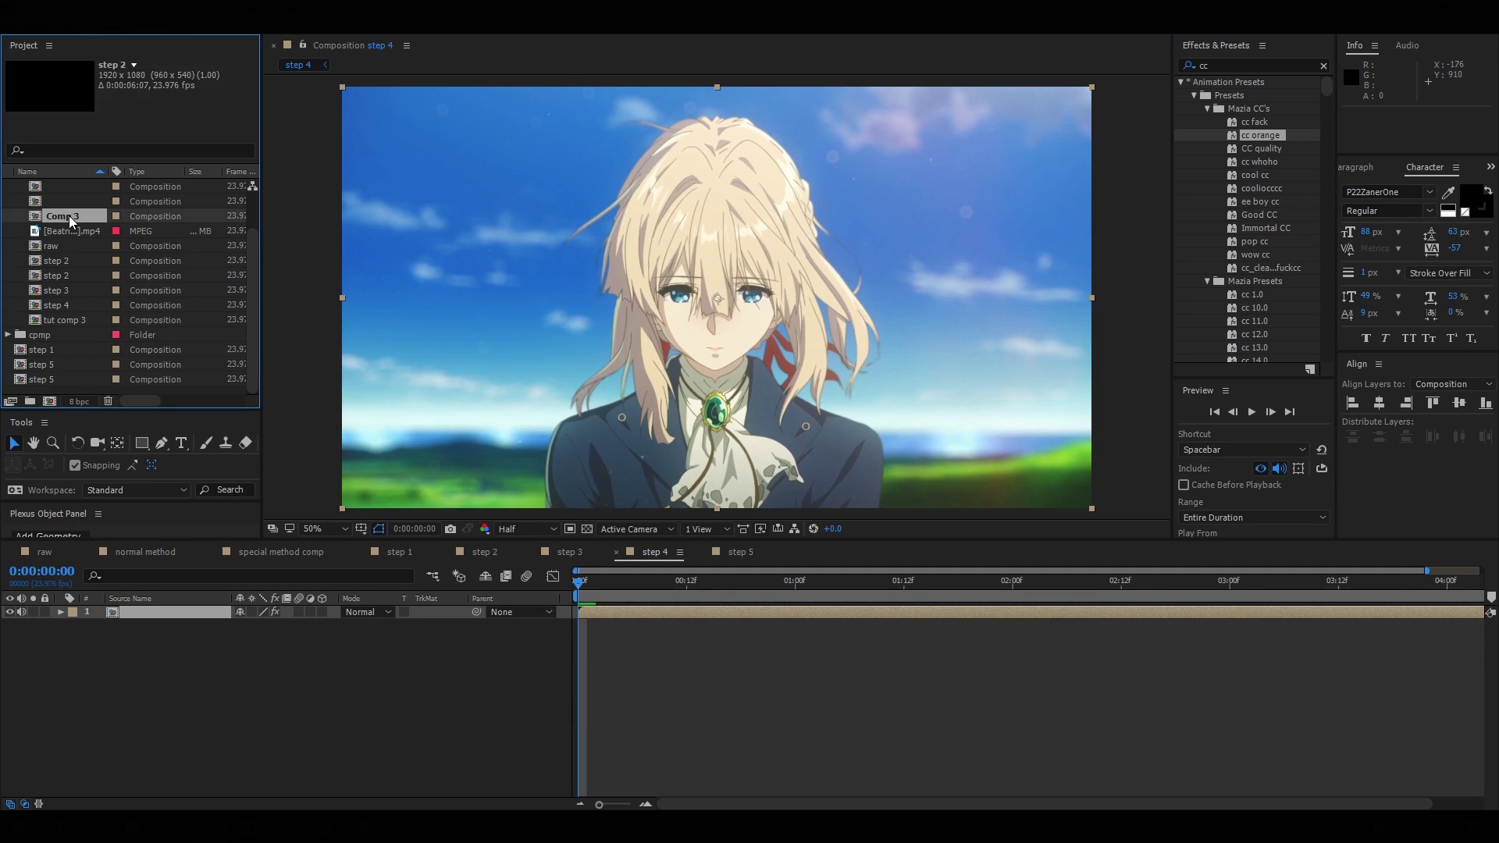
left_click(70, 230)
left_click_drag(634, 619, 601, 603)
key("ctrl+z")
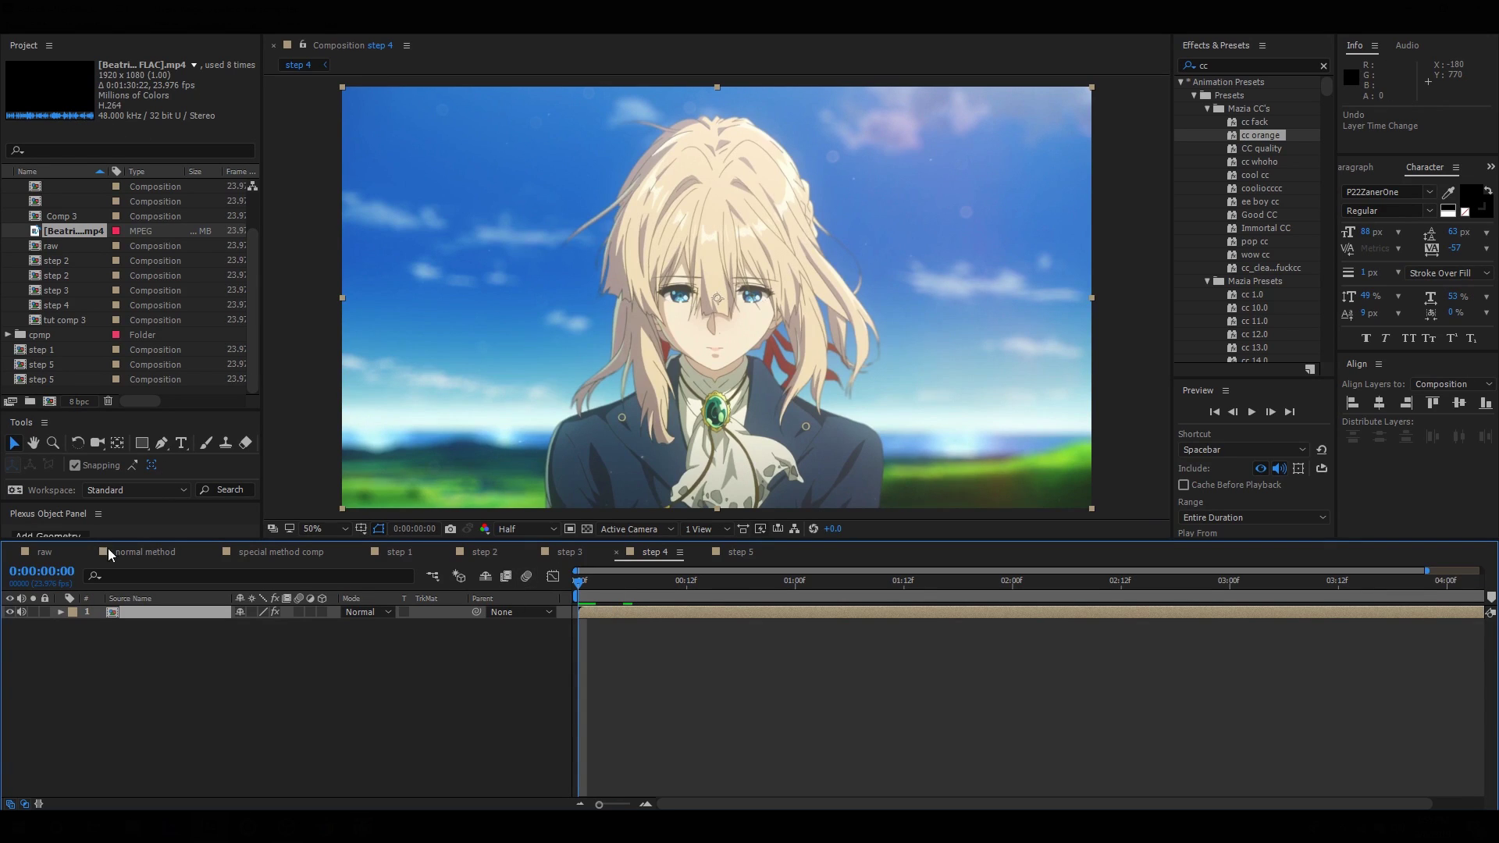
- Expand the step 4 layer's effects and reopen the Twixtor Pro settings to examine the Input: Frame Rate value
left_click(61, 614)
double_click(116, 641)
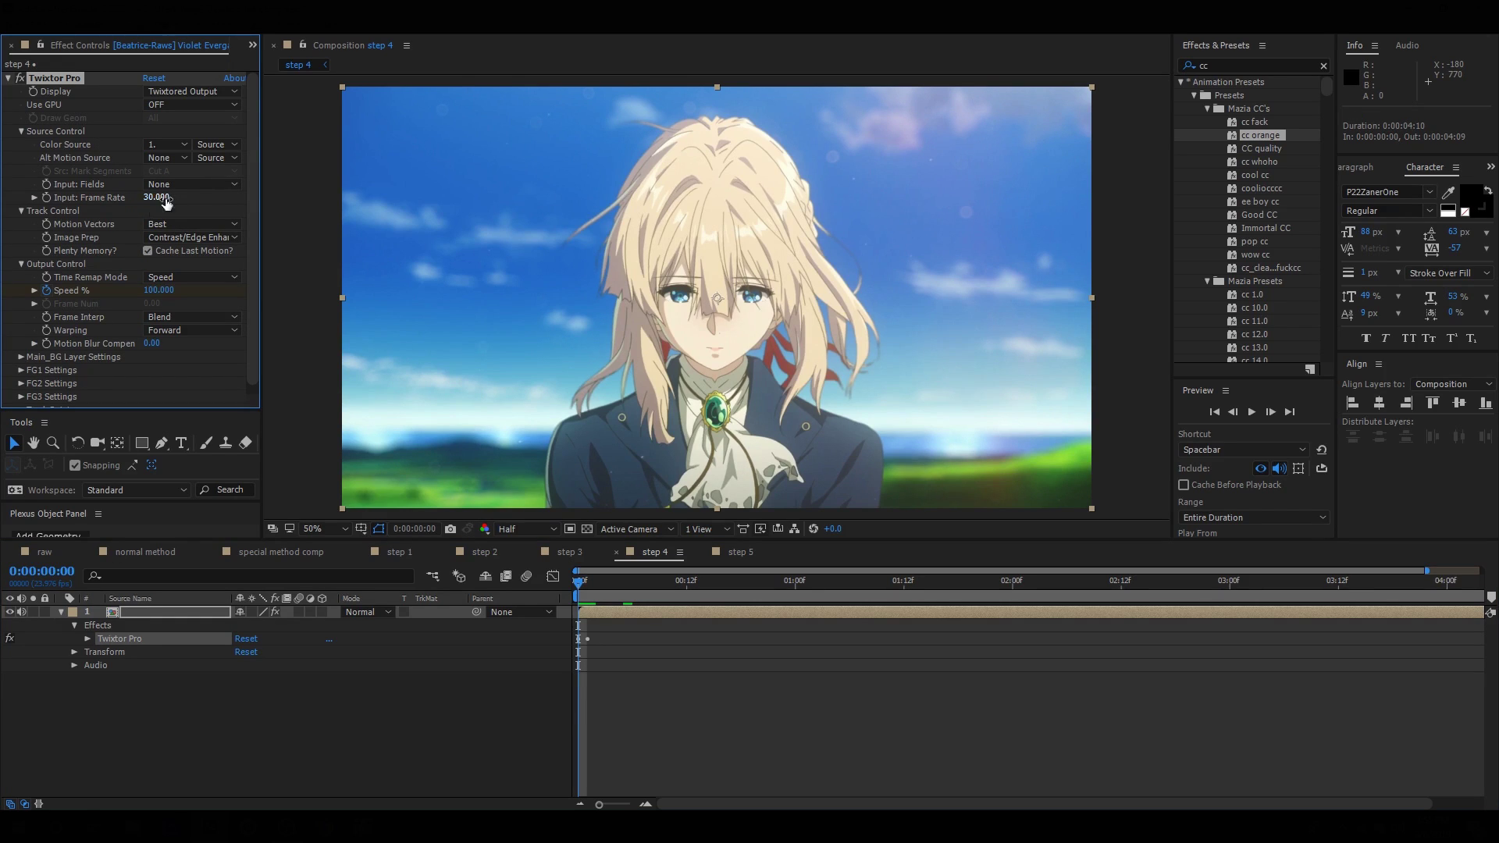
left_click(178, 209)
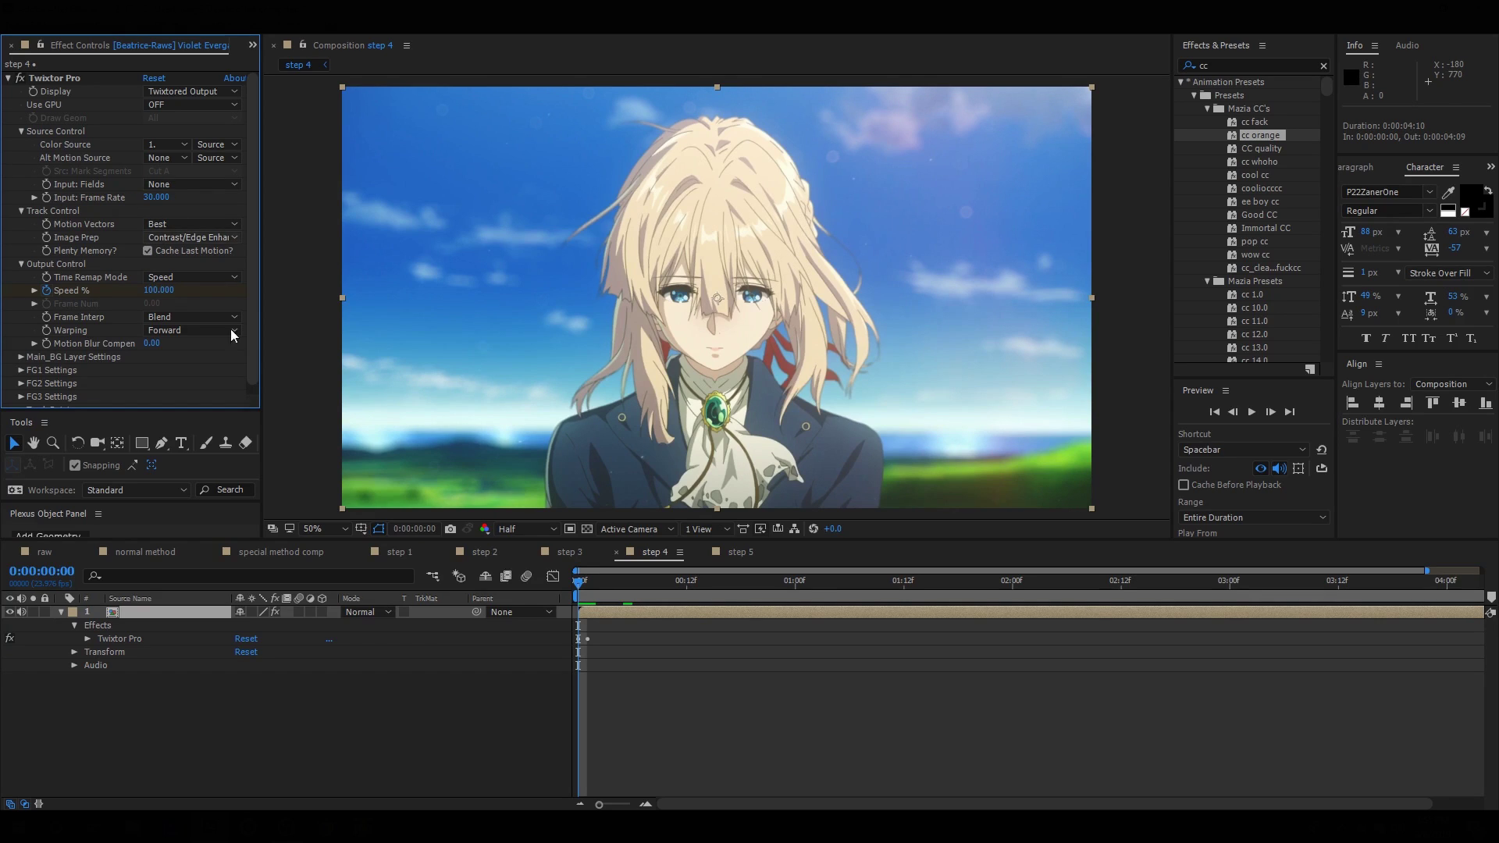
left_click(507, 591)
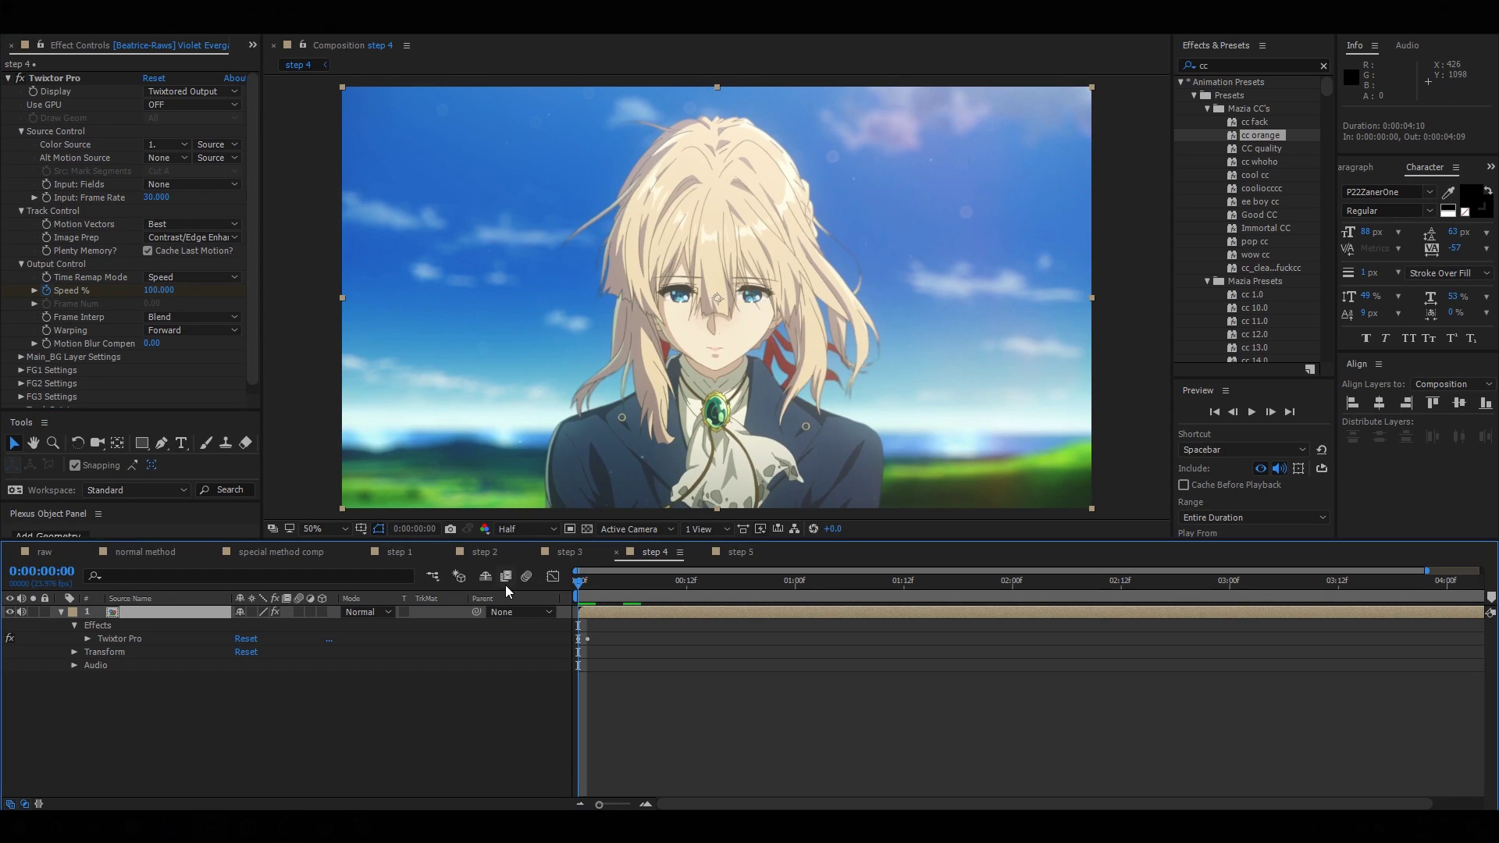
left_click(102, 205)
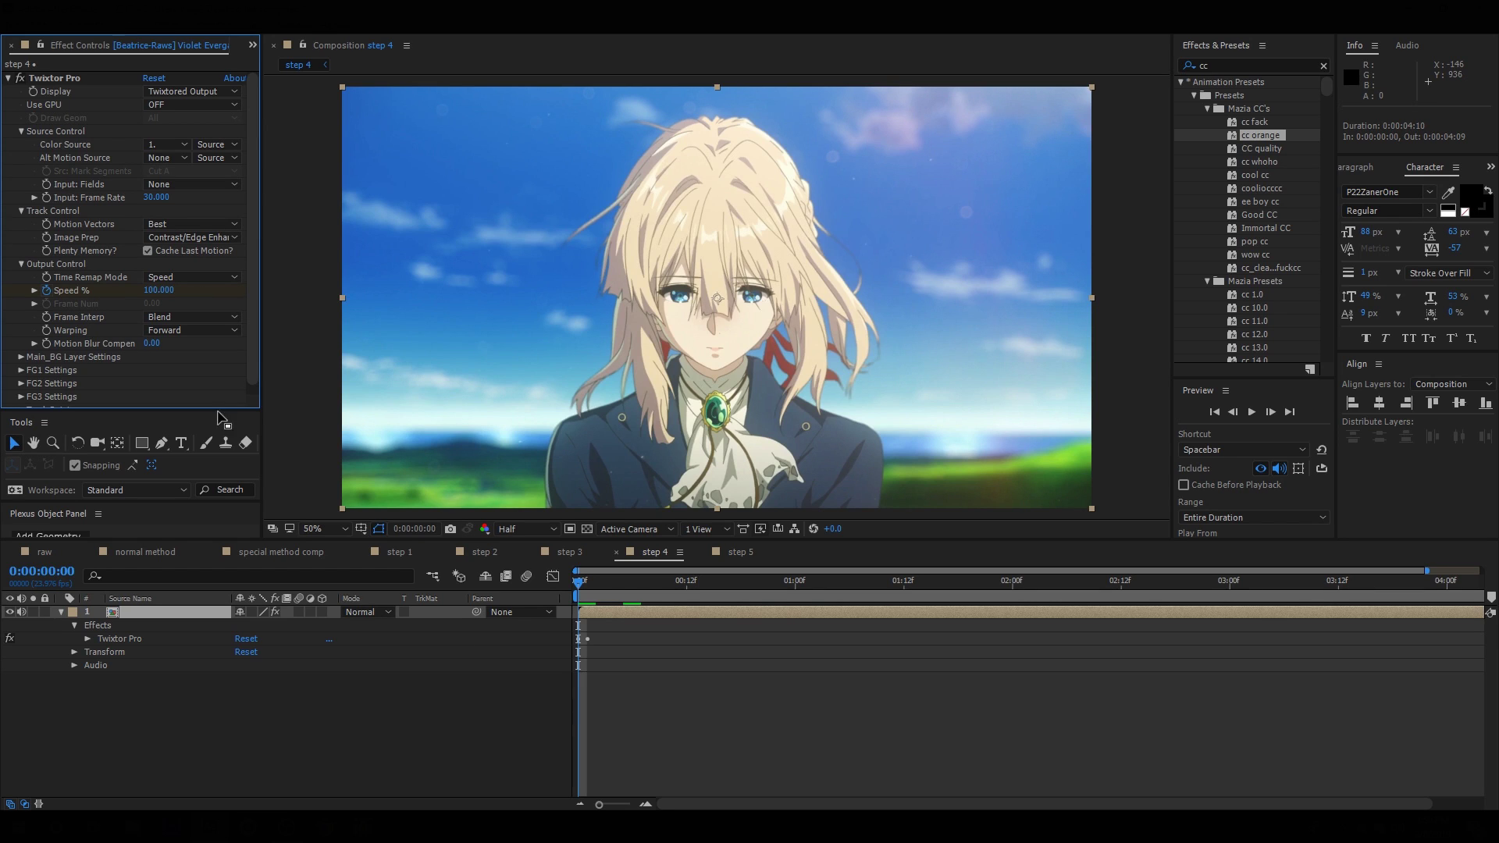
- Scrub and preview the step 4 slow motion, keep Twixtor Pro's Warping at Forward, and return to the first frame
left_click_drag(579, 605, 1117, 662)
key("space")
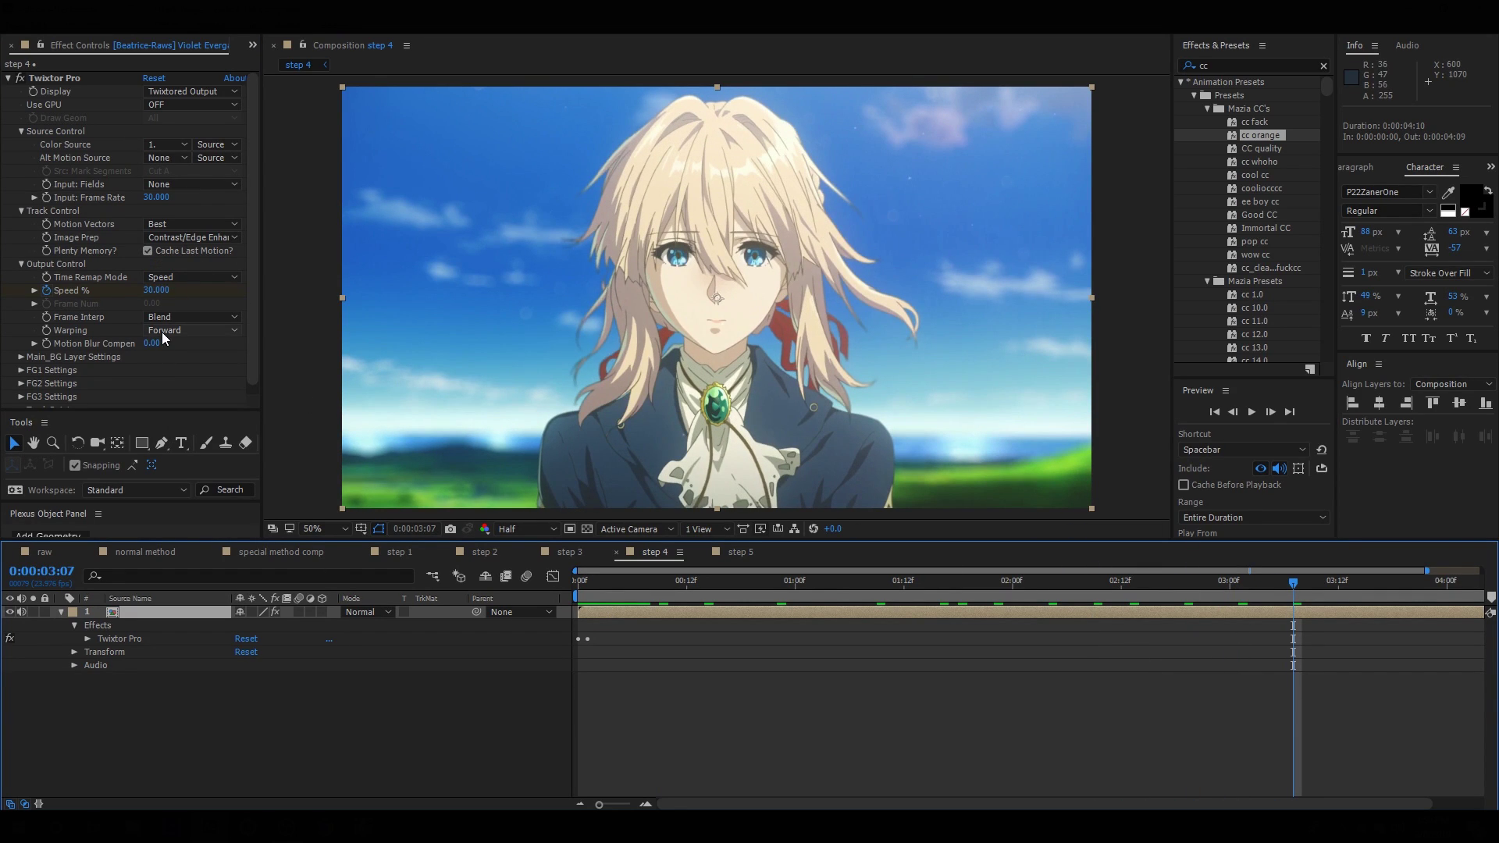
left_click(226, 332)
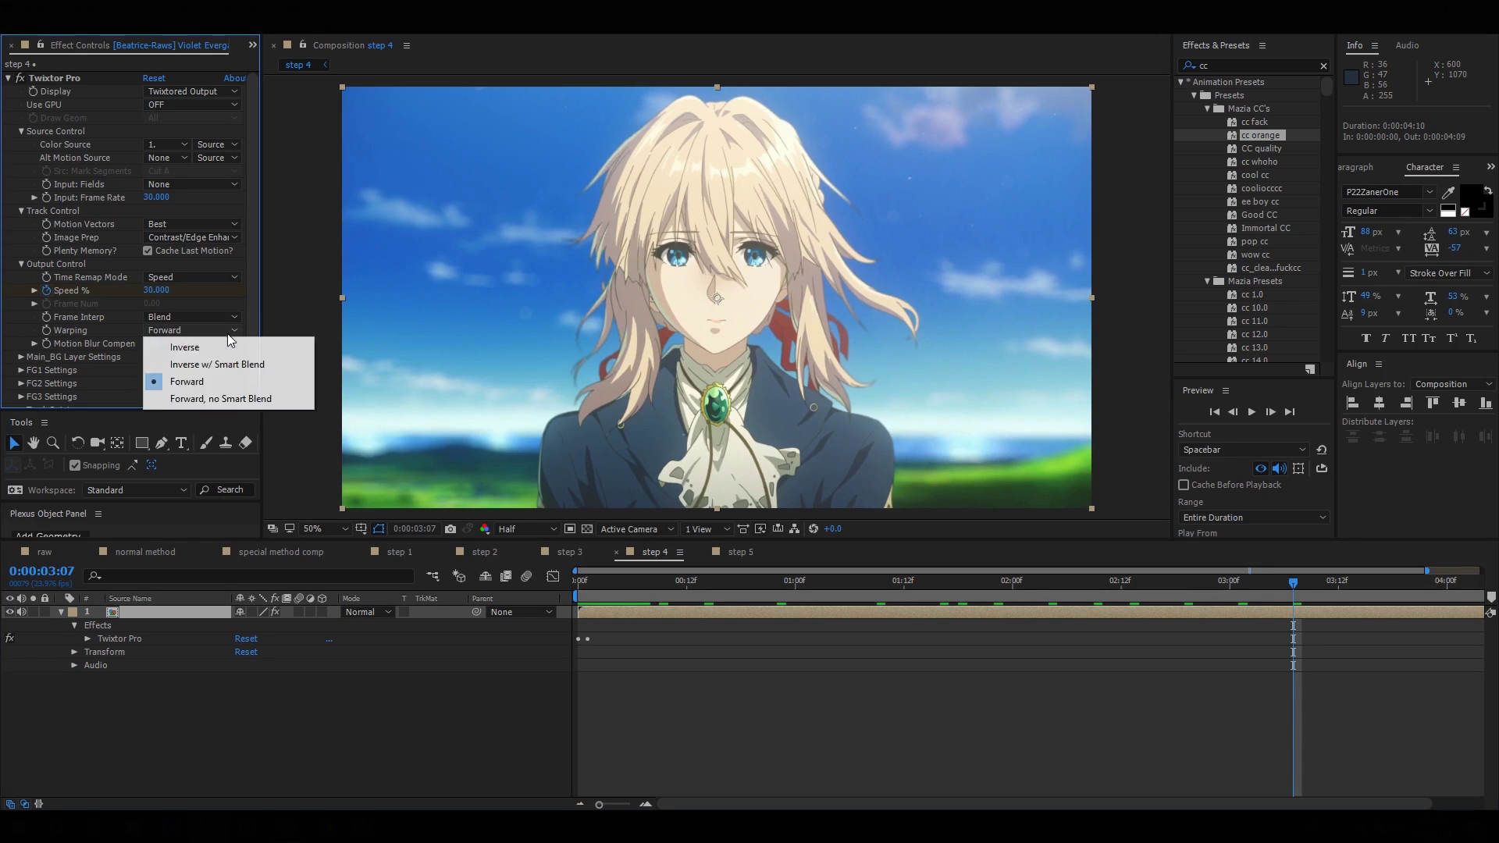
left_click(203, 386)
scroll(659, 642, "down", 2)
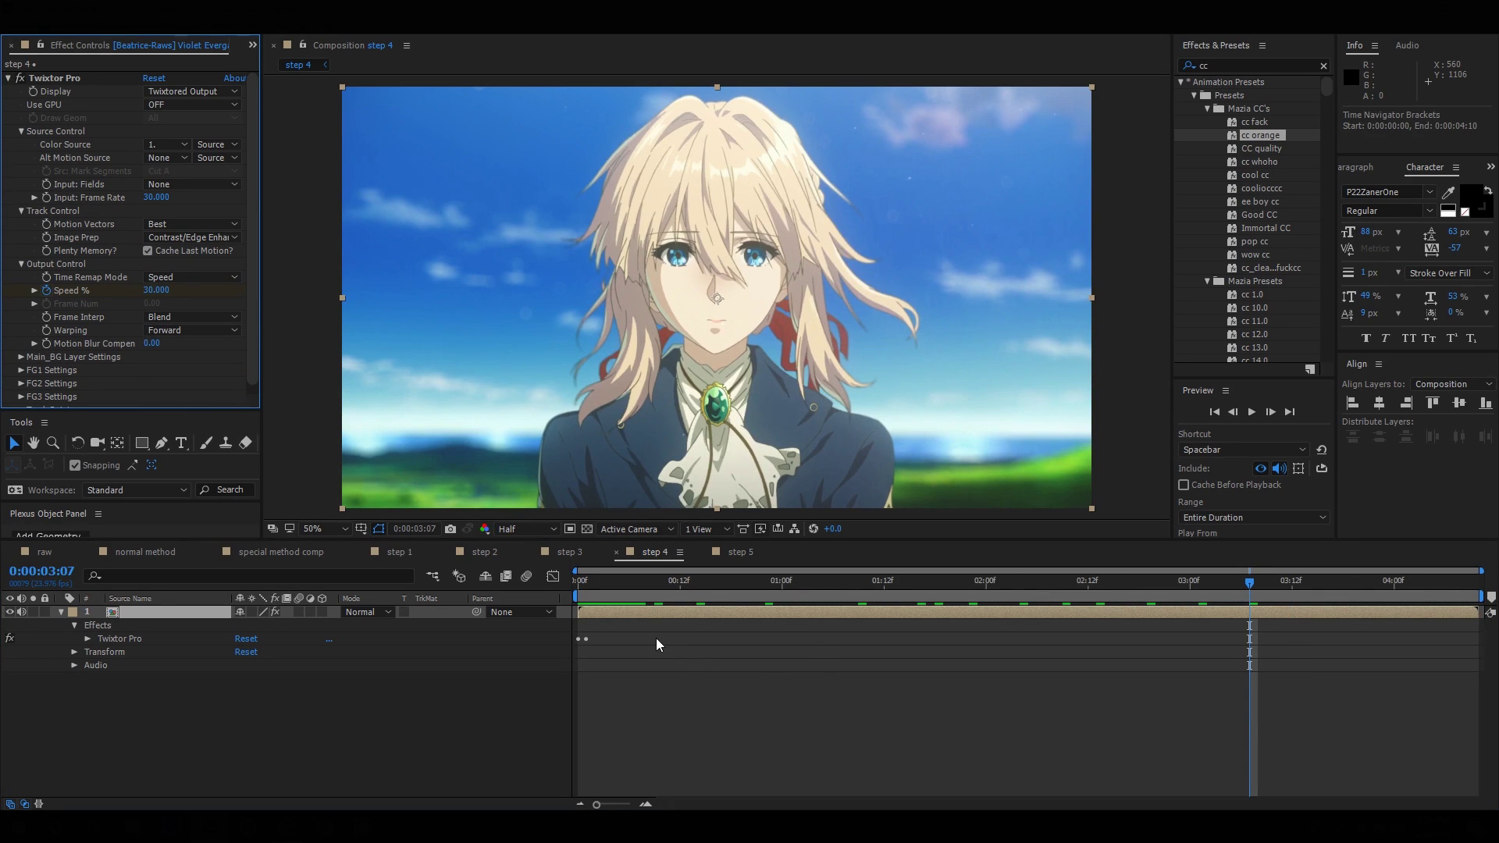
key("Home")
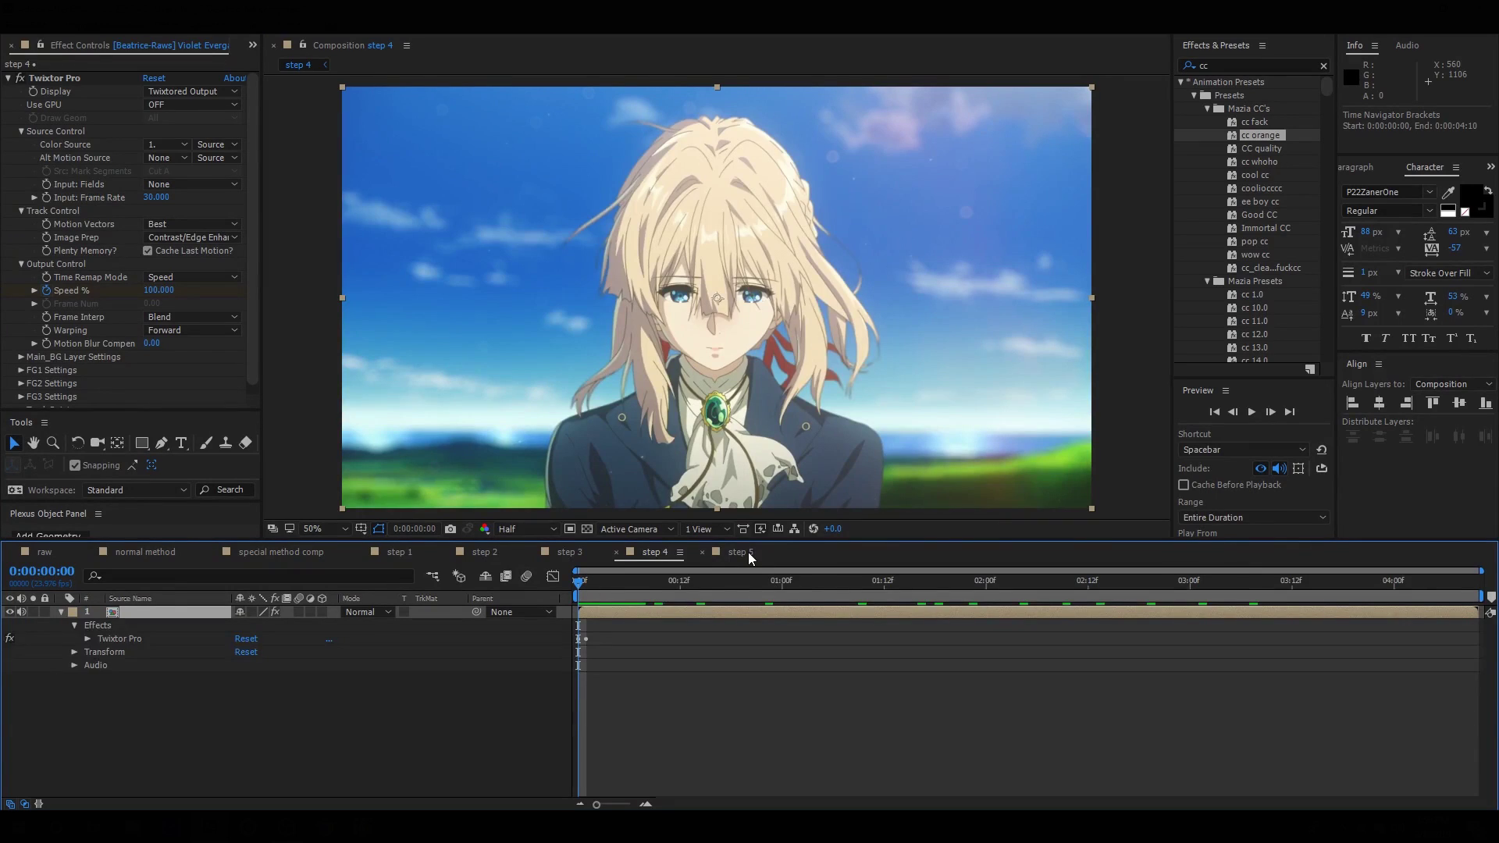
- Open the step 5 composition and preview the time-remapped Twixtor result, stopping at 0:00:02:06
left_click(746, 553)
key("space")
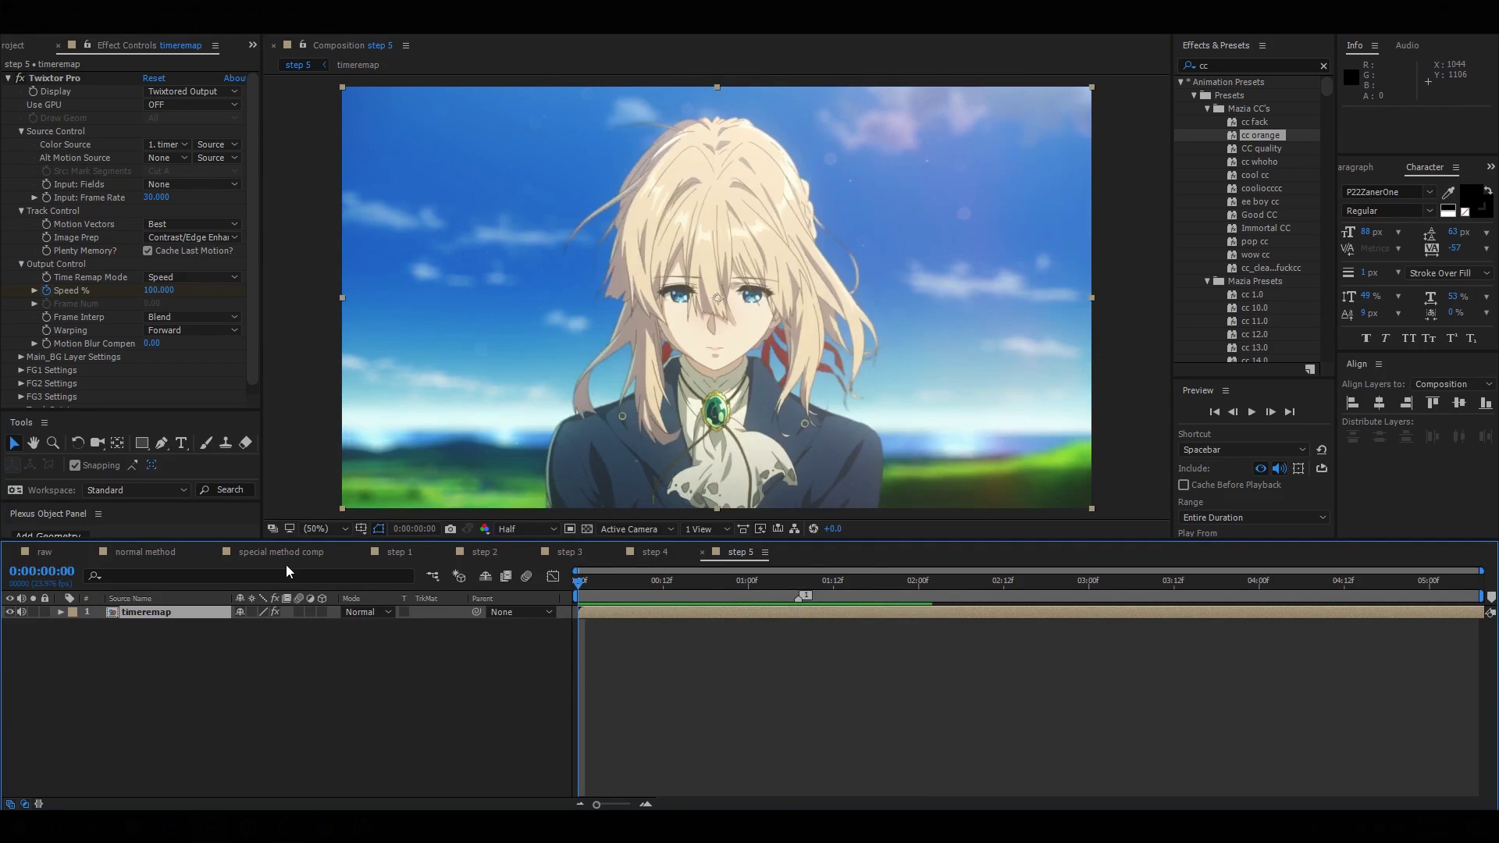
key("space")
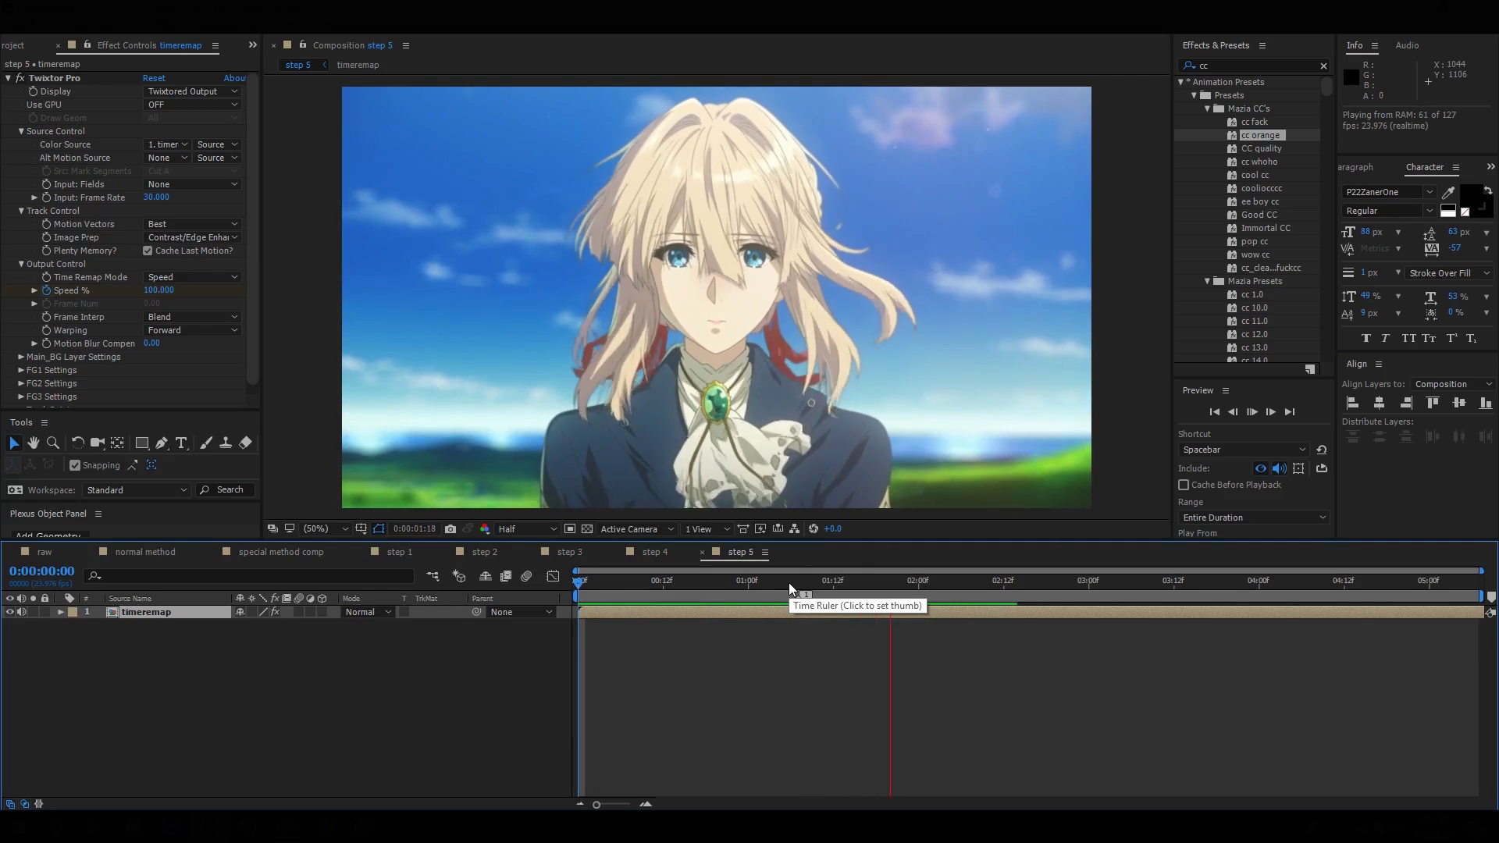
key("space")
key("space")
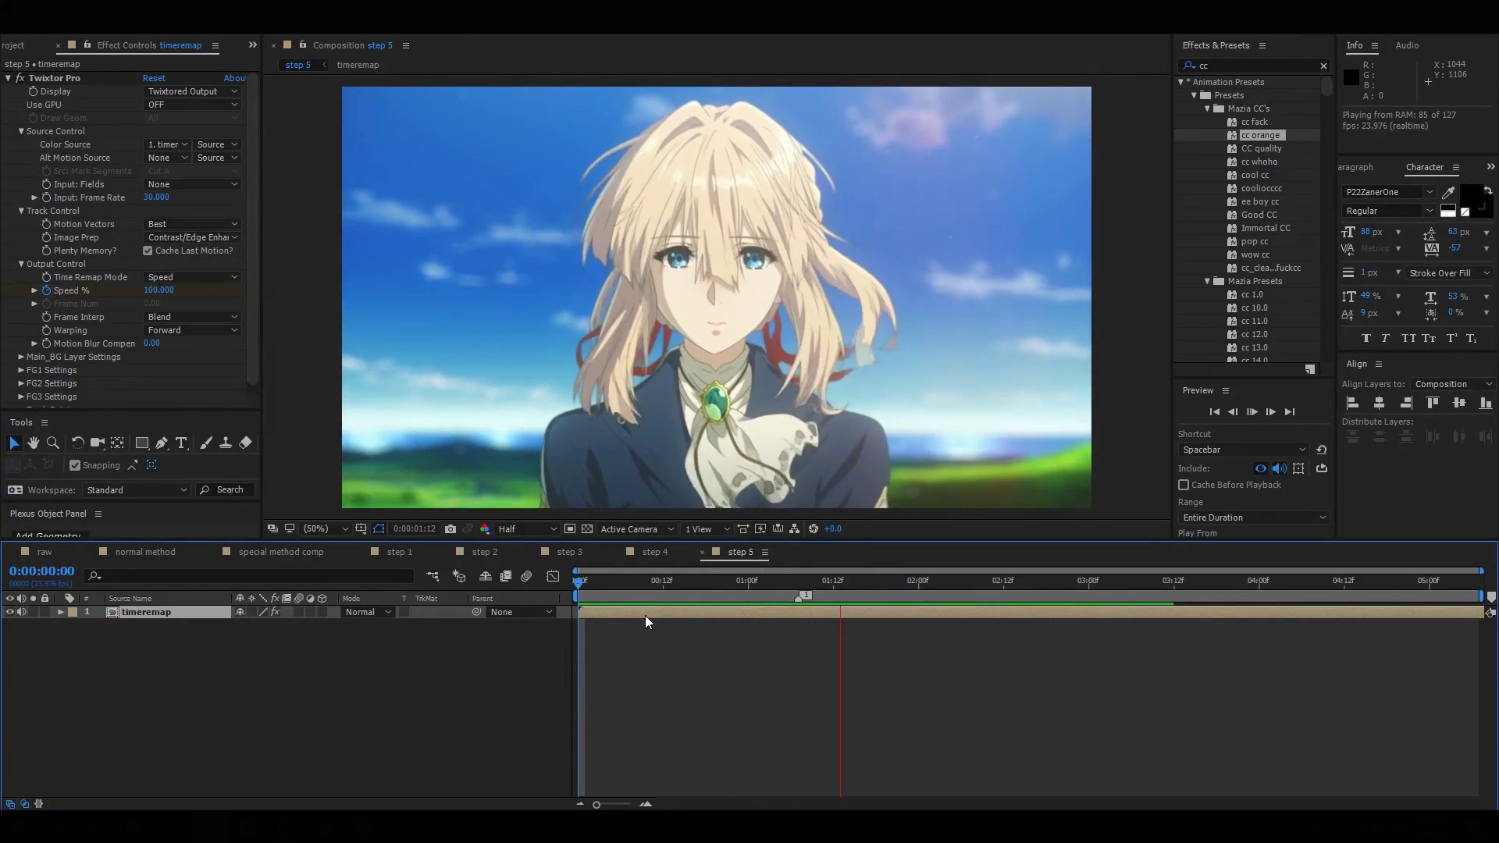
key("space")
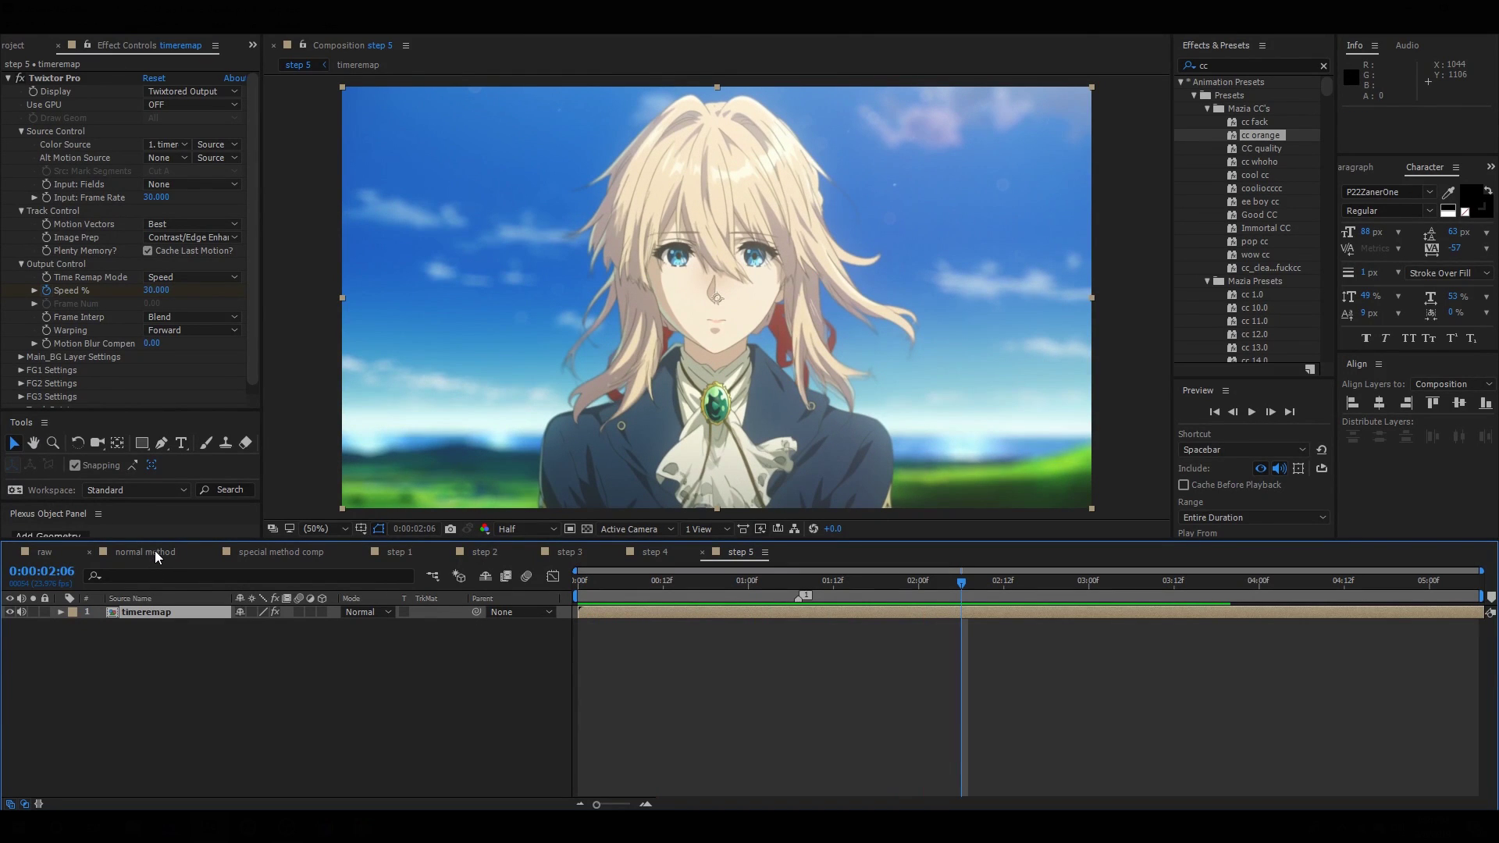
- Play back the normal method composition for comparison, and switch back to step 5
left_click(166, 554)
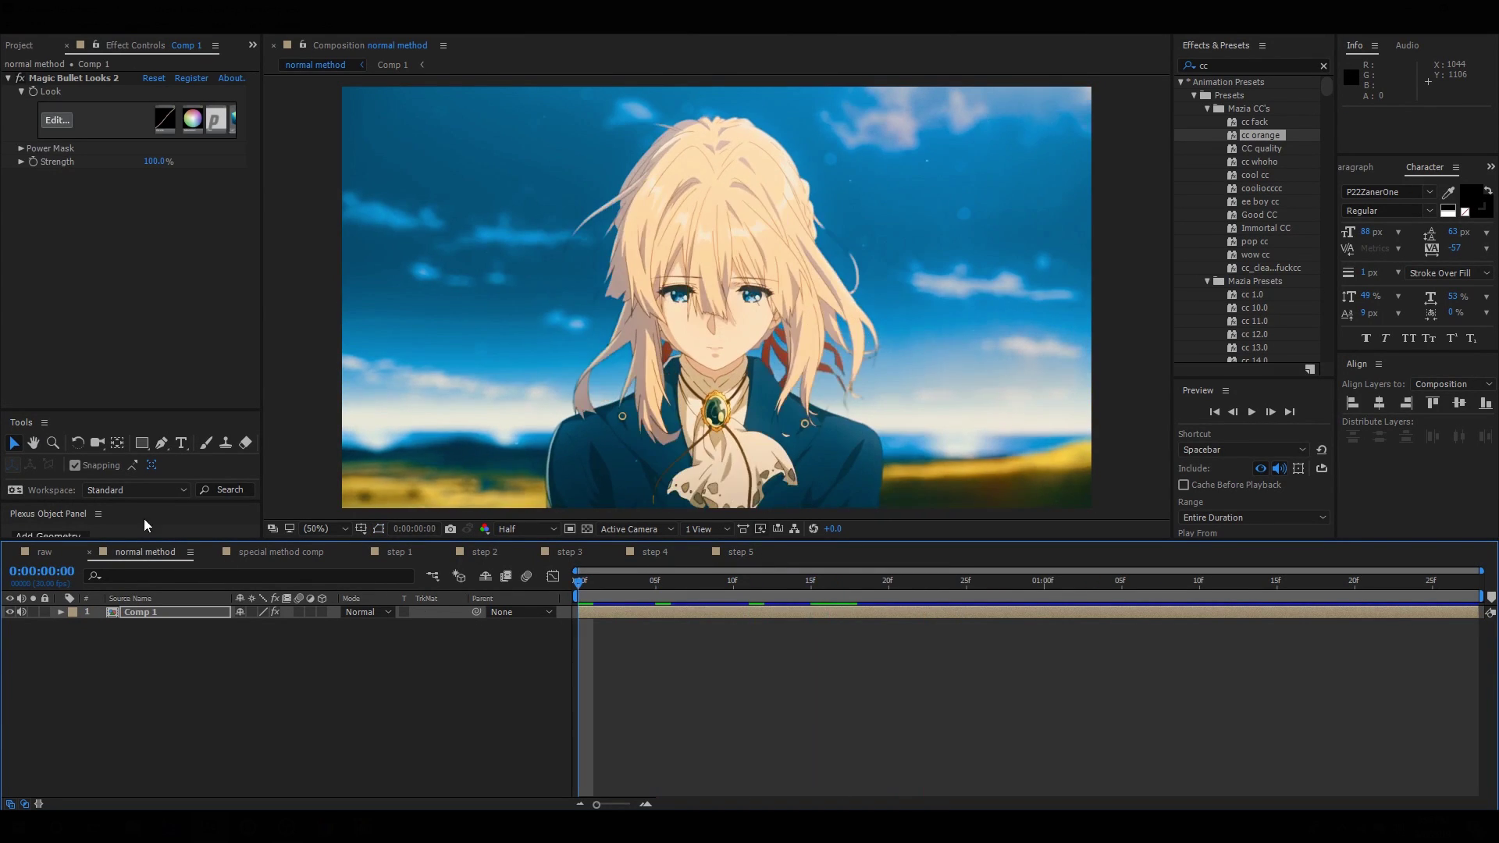
key("space")
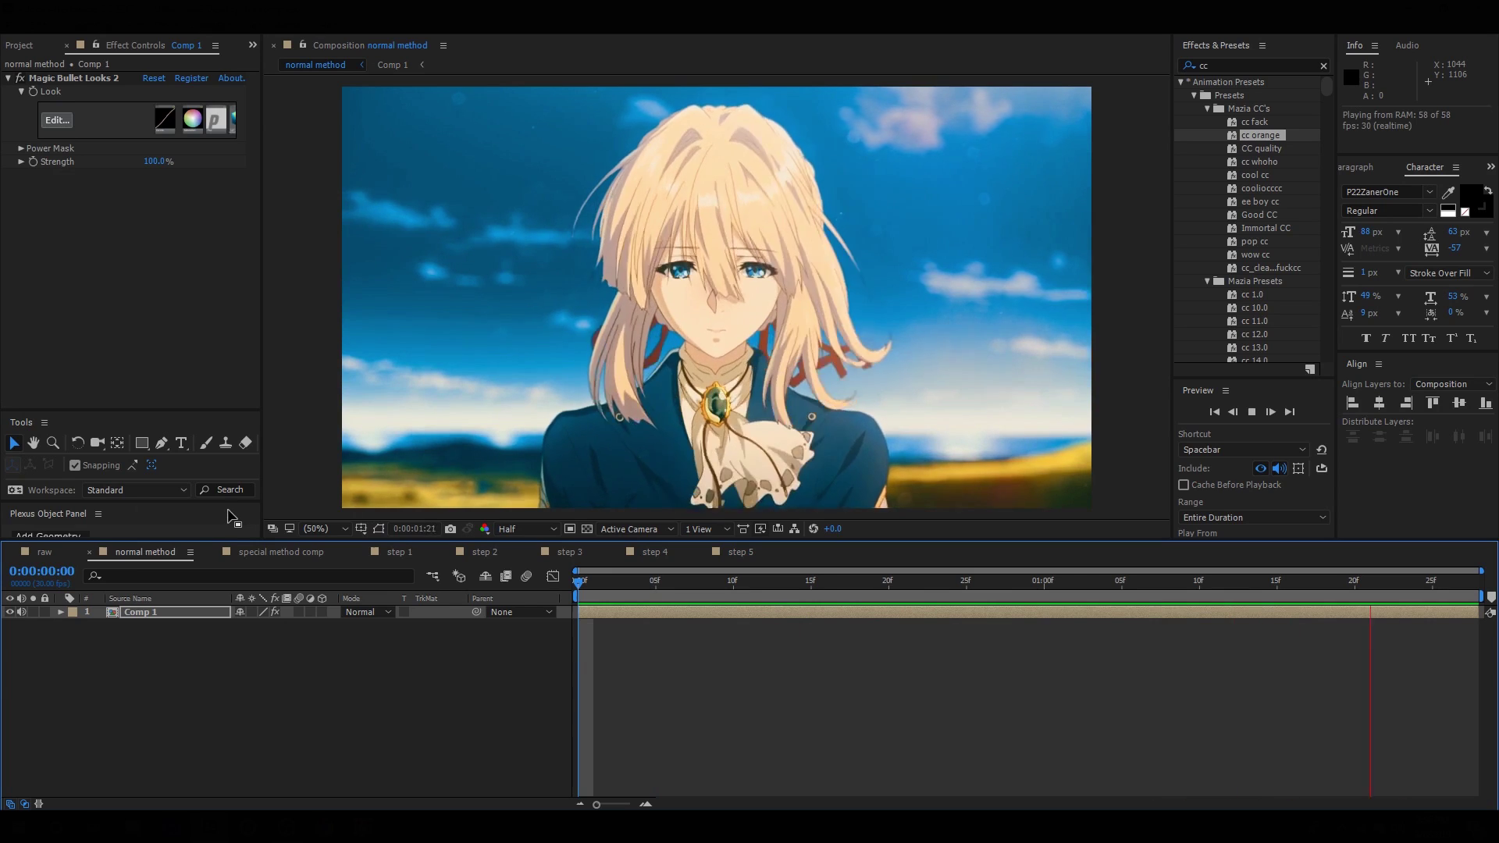
left_click(742, 555)
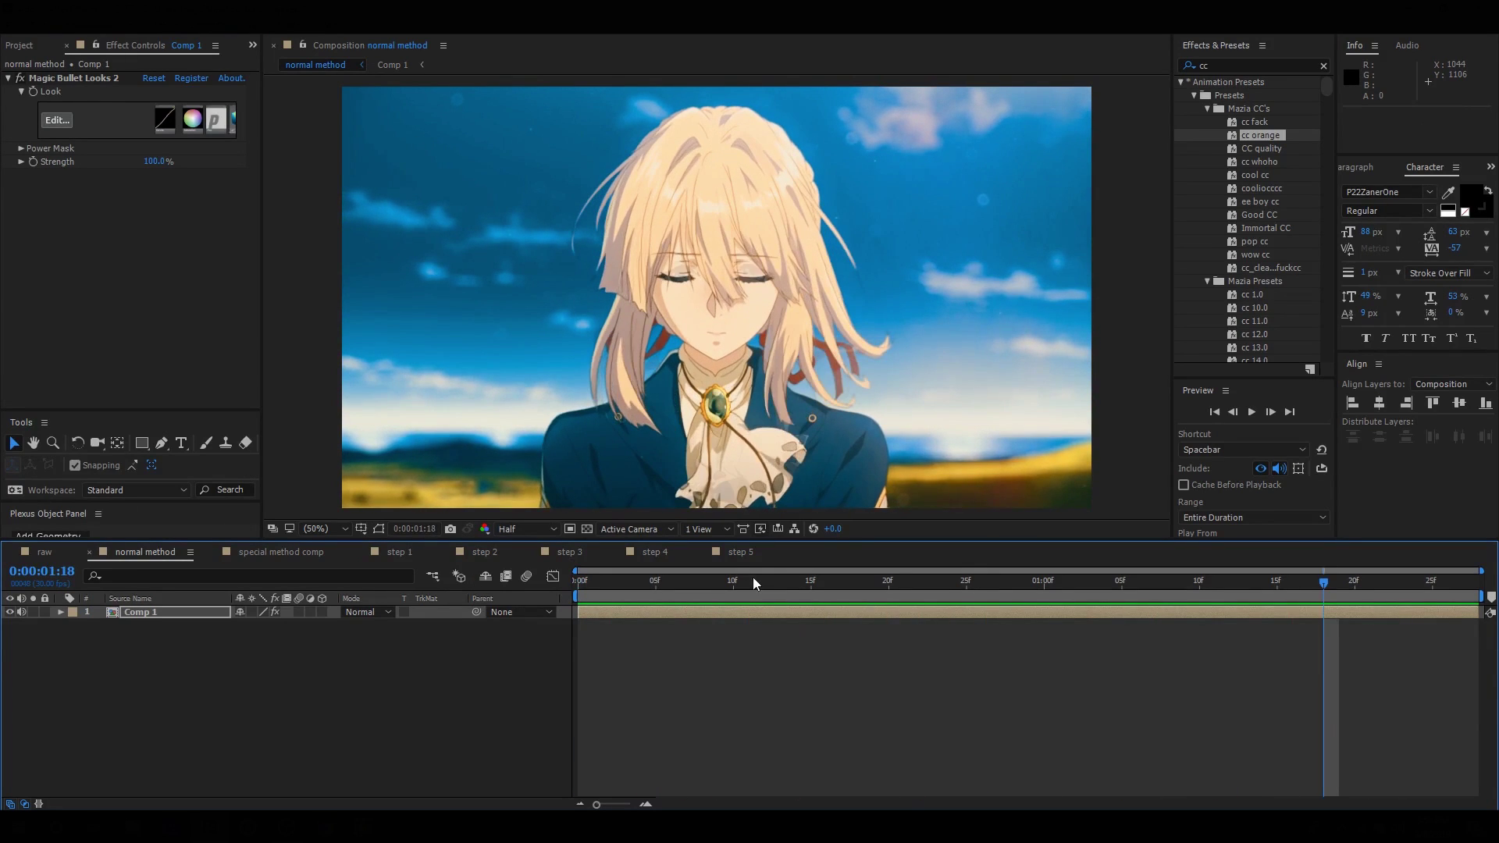
- Preview the step 5 composition and park the playhead on the marker at 0:00:01:07
key("space")
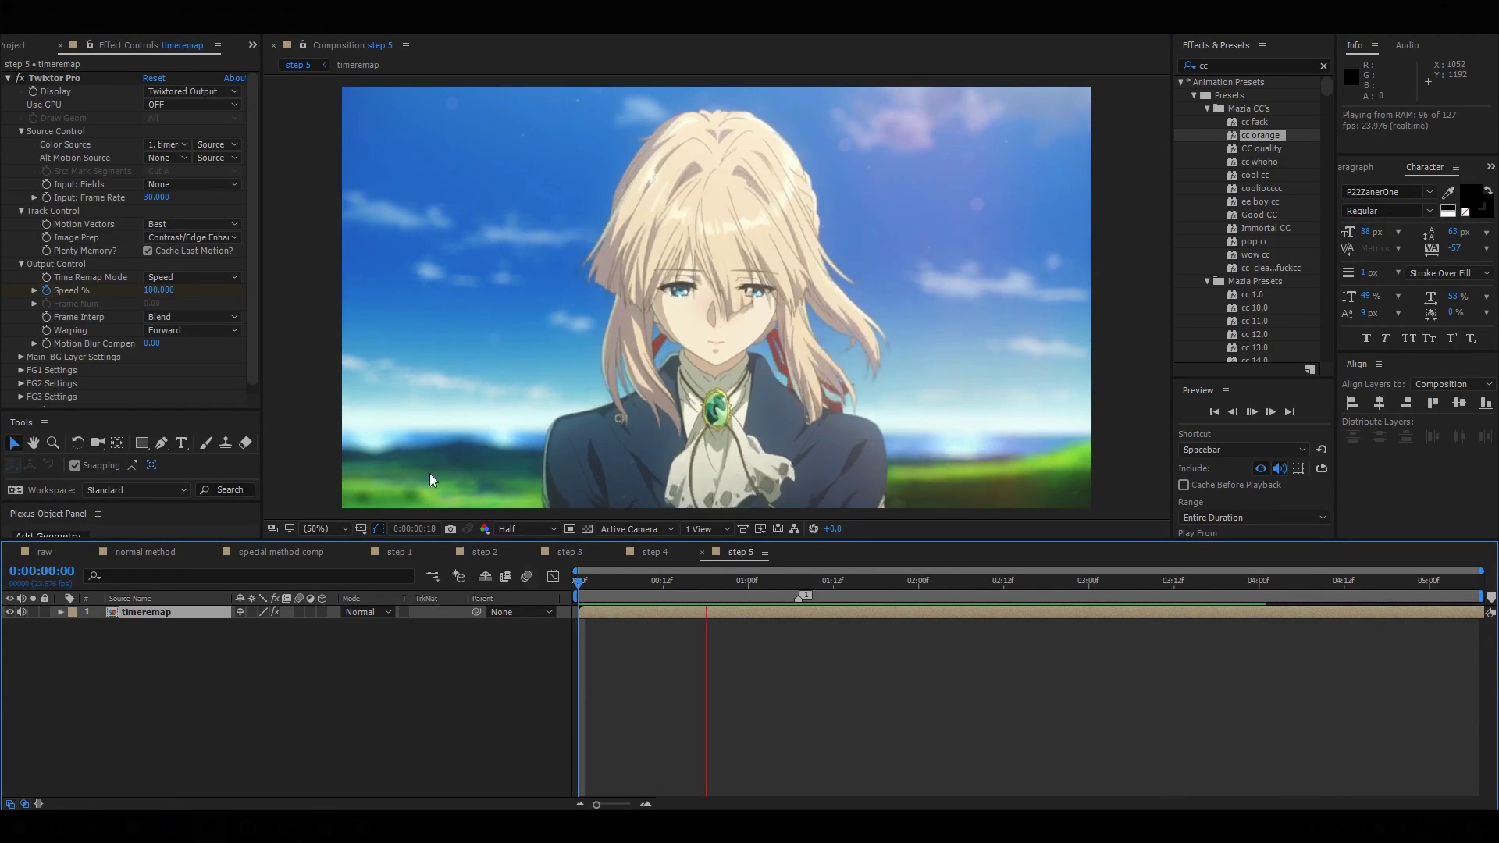
left_click_drag(763, 595, 798, 621)
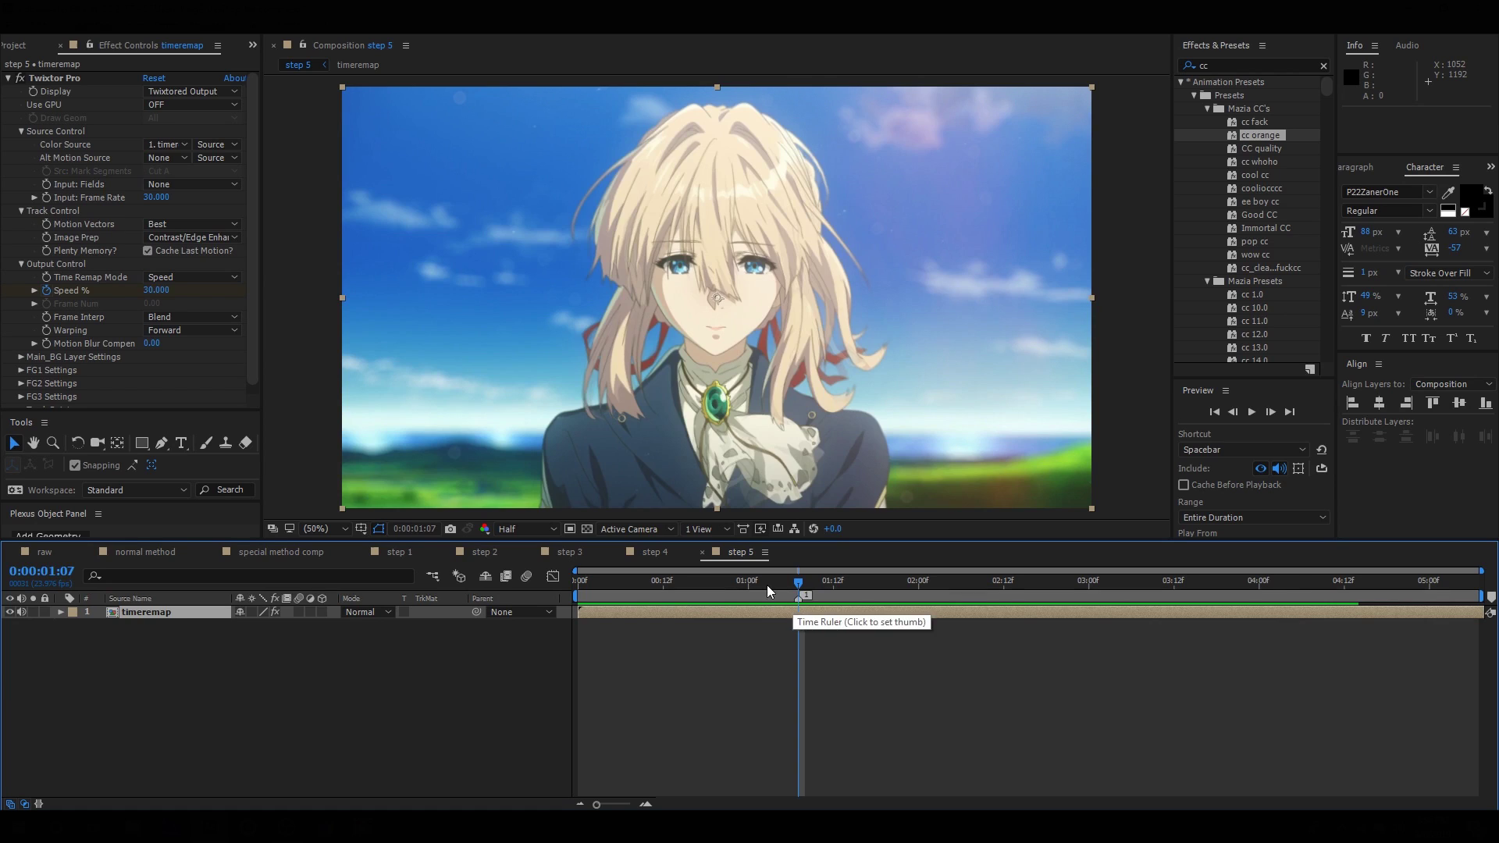
key("Home")
key("u")
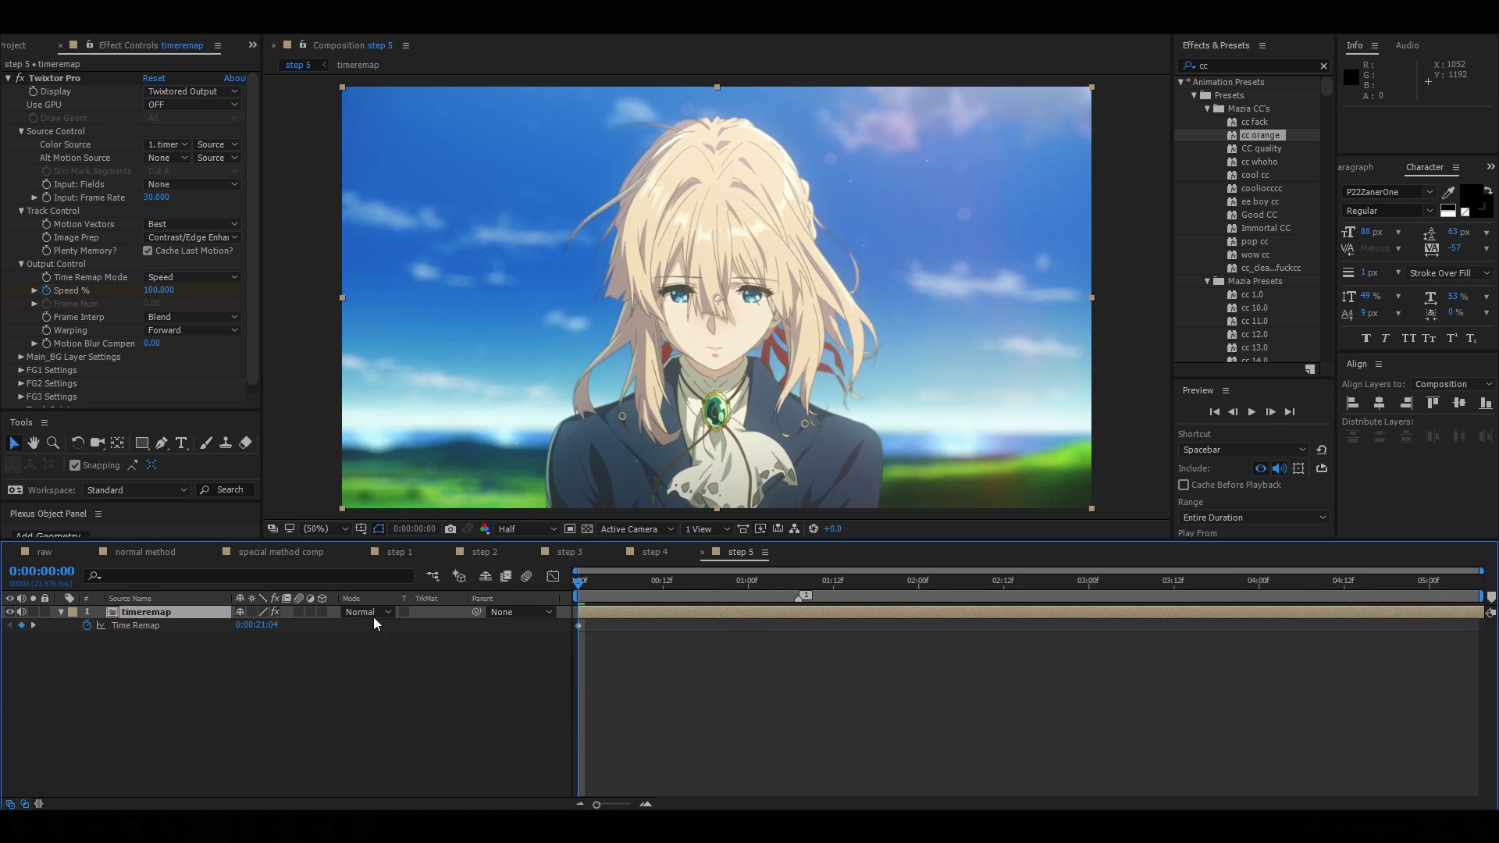
left_click(798, 596)
left_click_drag(257, 625, 284, 629)
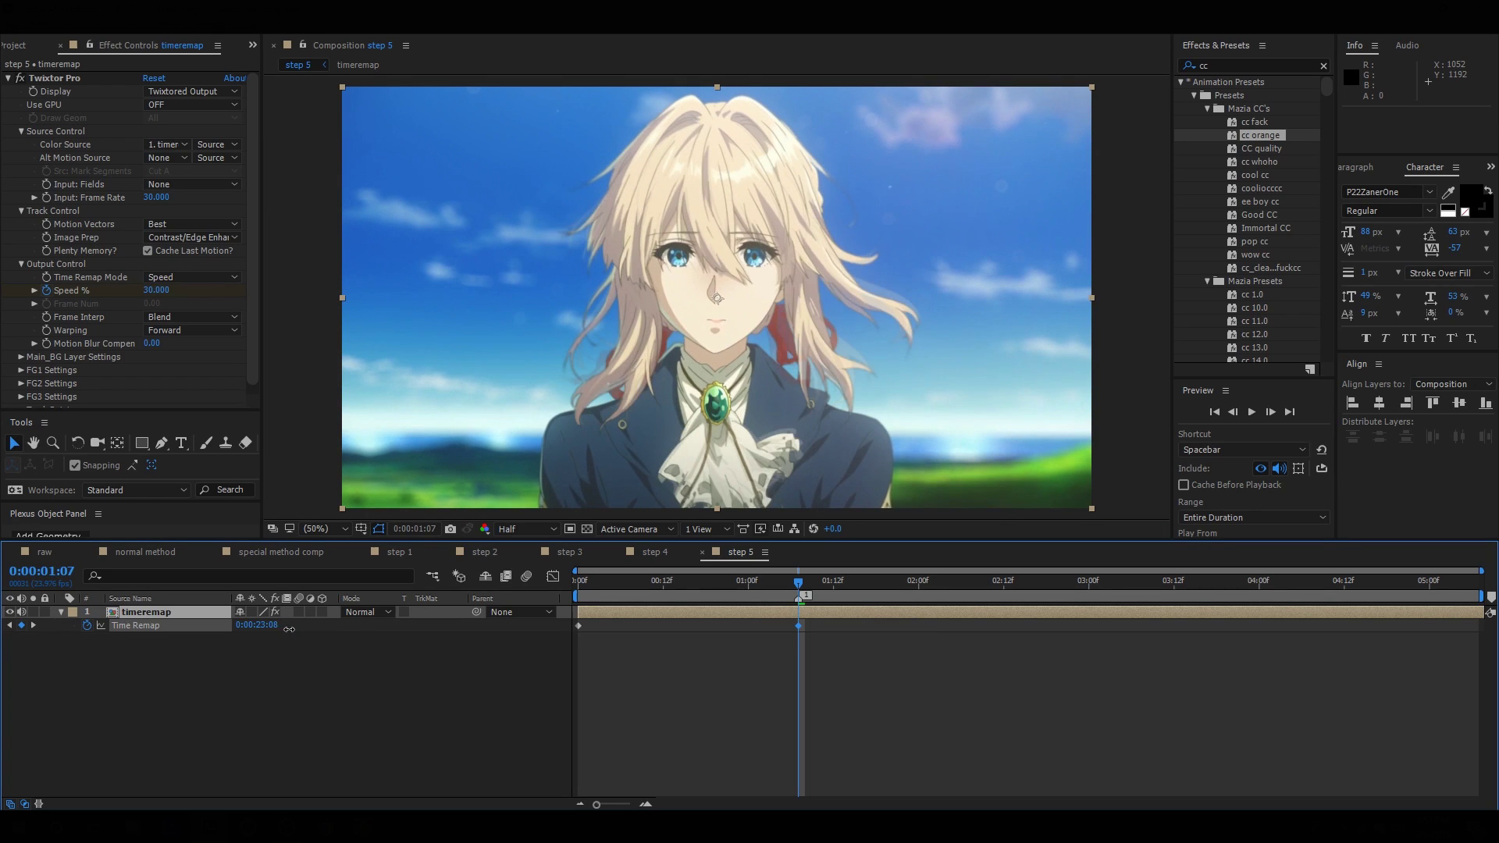
key("ctrl+z")
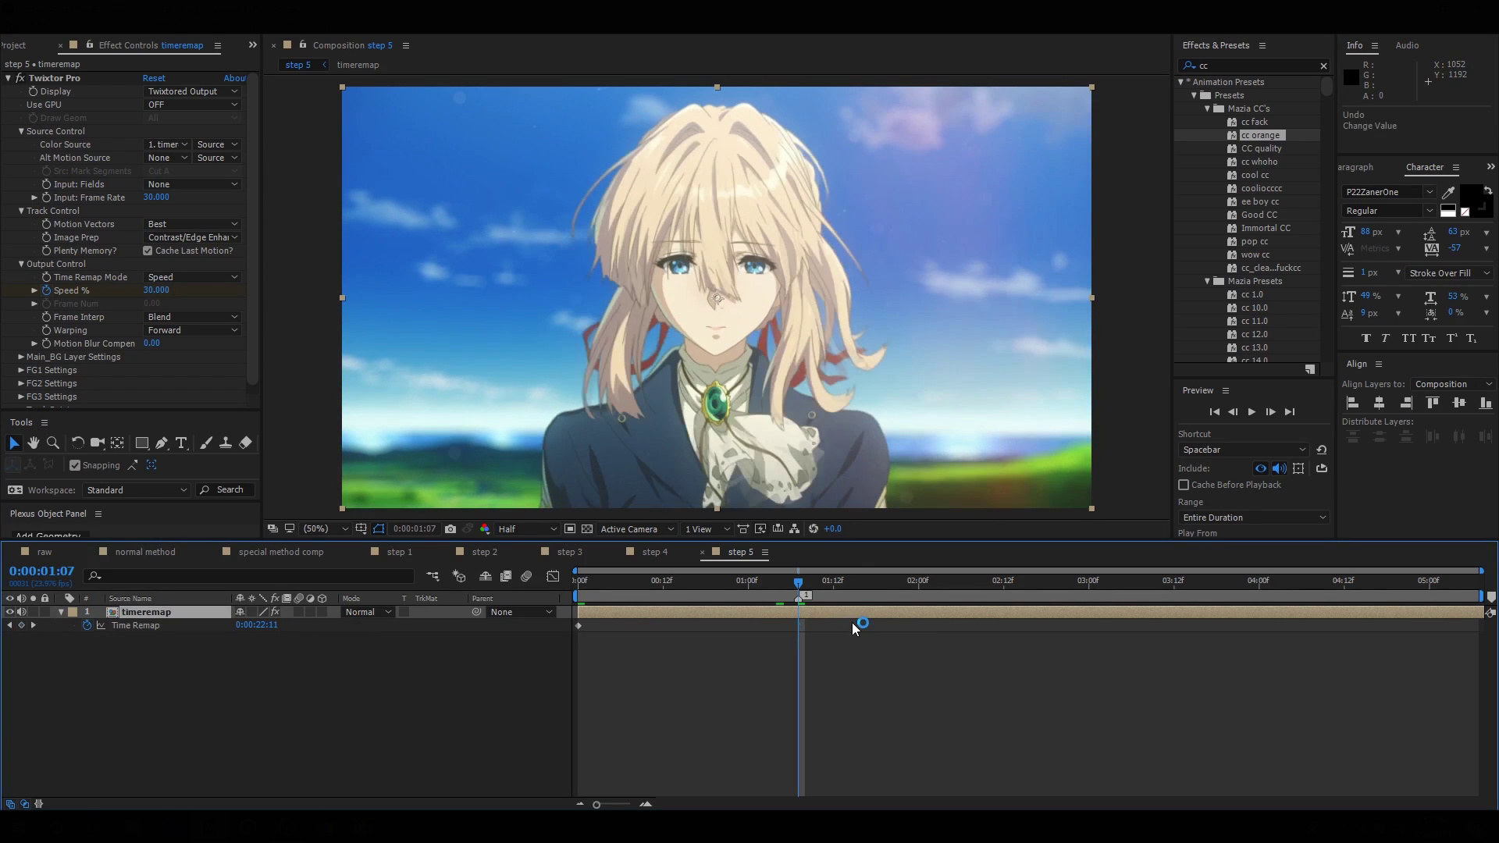
key("ctrl+z")
- Pre-compose the timeremap layer, moving all its attributes into the new composition
right_click(669, 611)
left_click(727, 669)
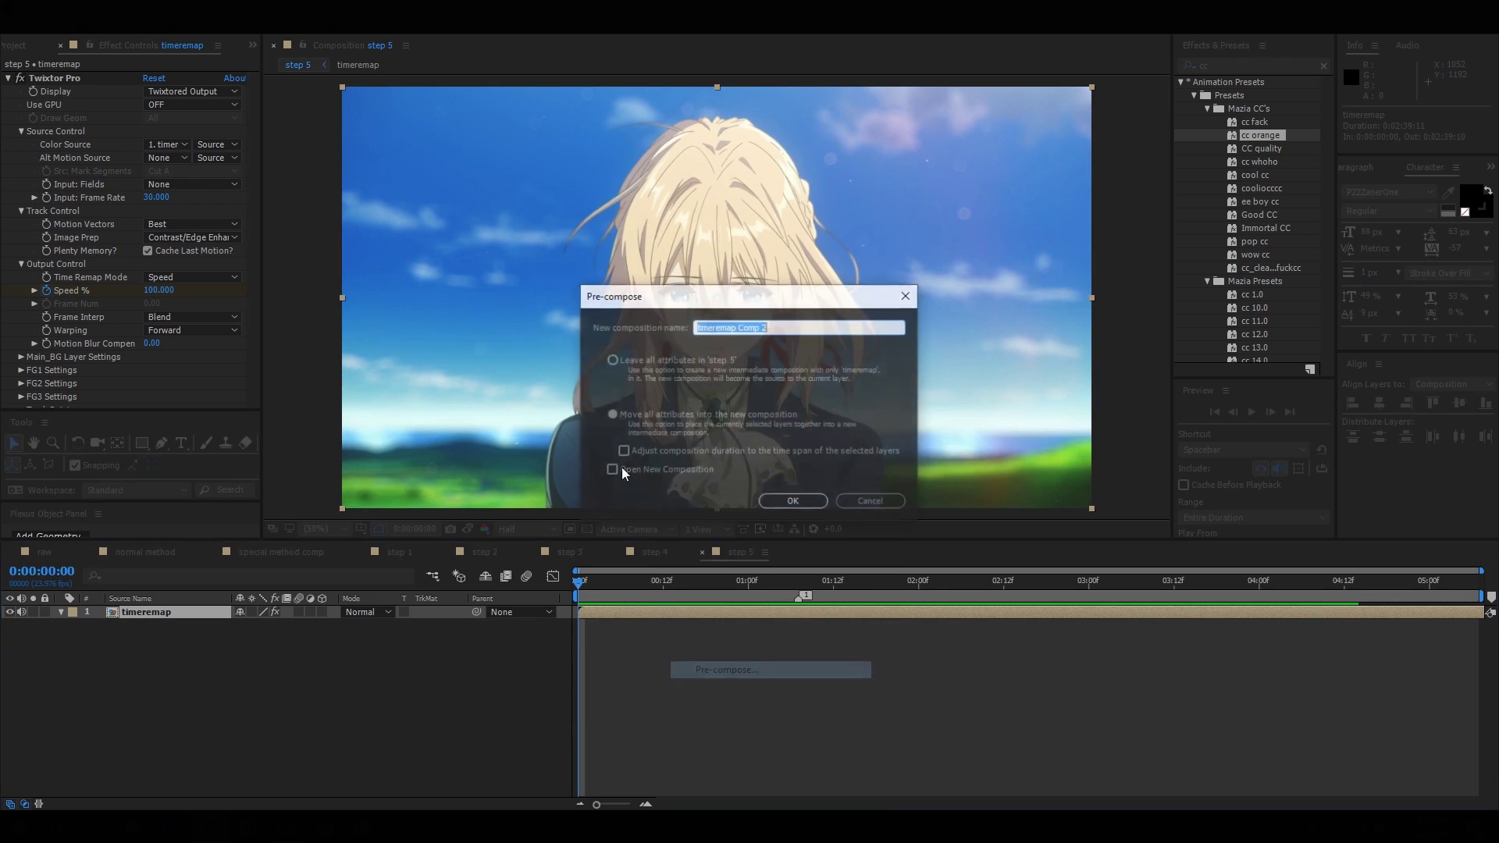
left_click(792, 501)
- Enable time remapping on the pre-composed layer and set a Time Remap keyframe of 0:00:23:10 at 0:00:01:07
key("ctrl+alt+t")
left_click_drag(678, 587, 792, 606)
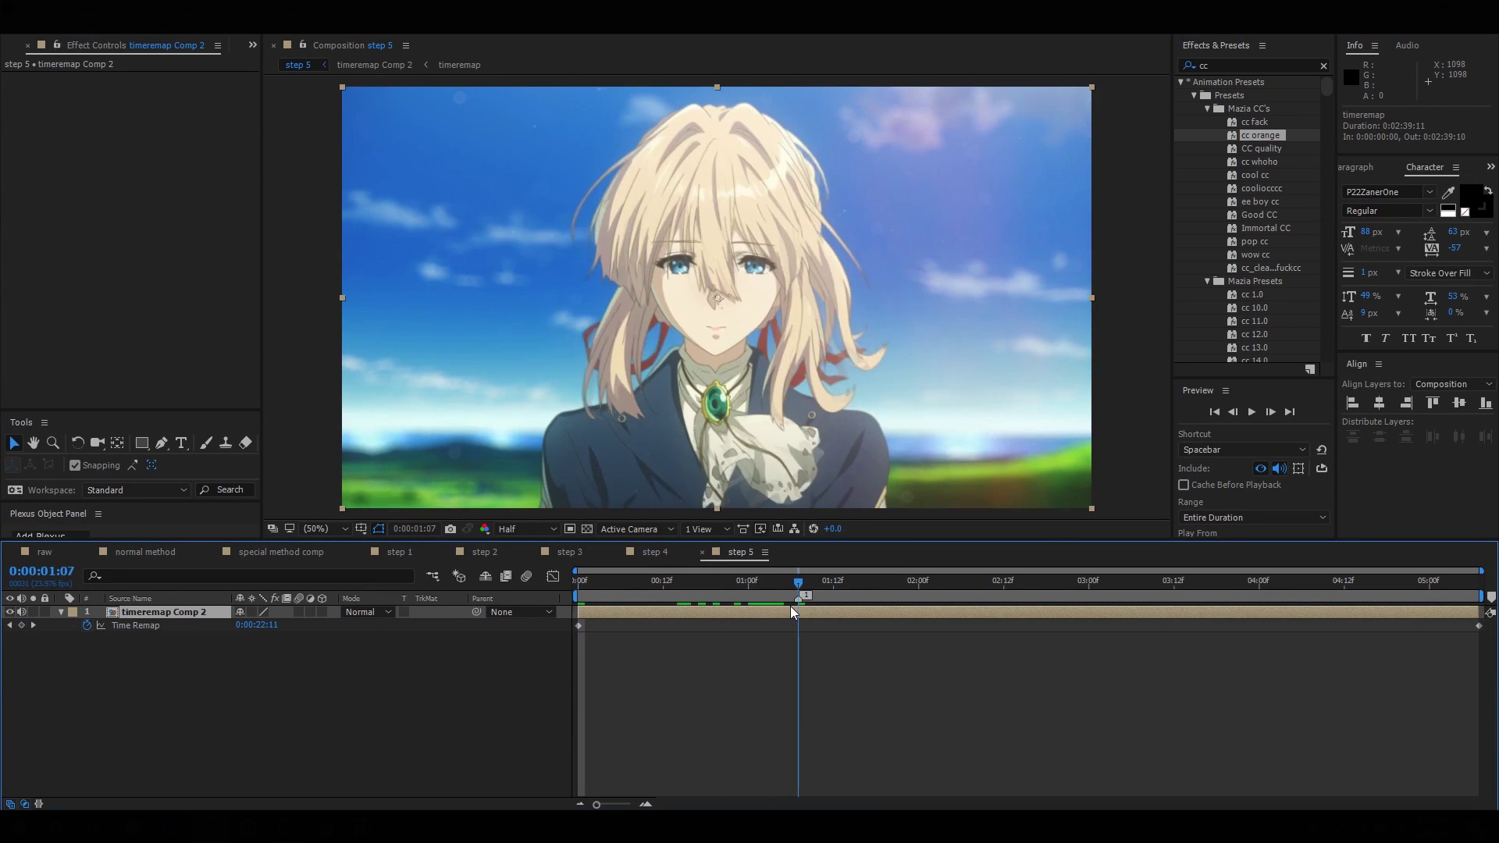
mouse_move(264, 626)
left_mouse_down()
mouse_move(298, 629)
mouse_move(284, 629)
left_mouse_up()
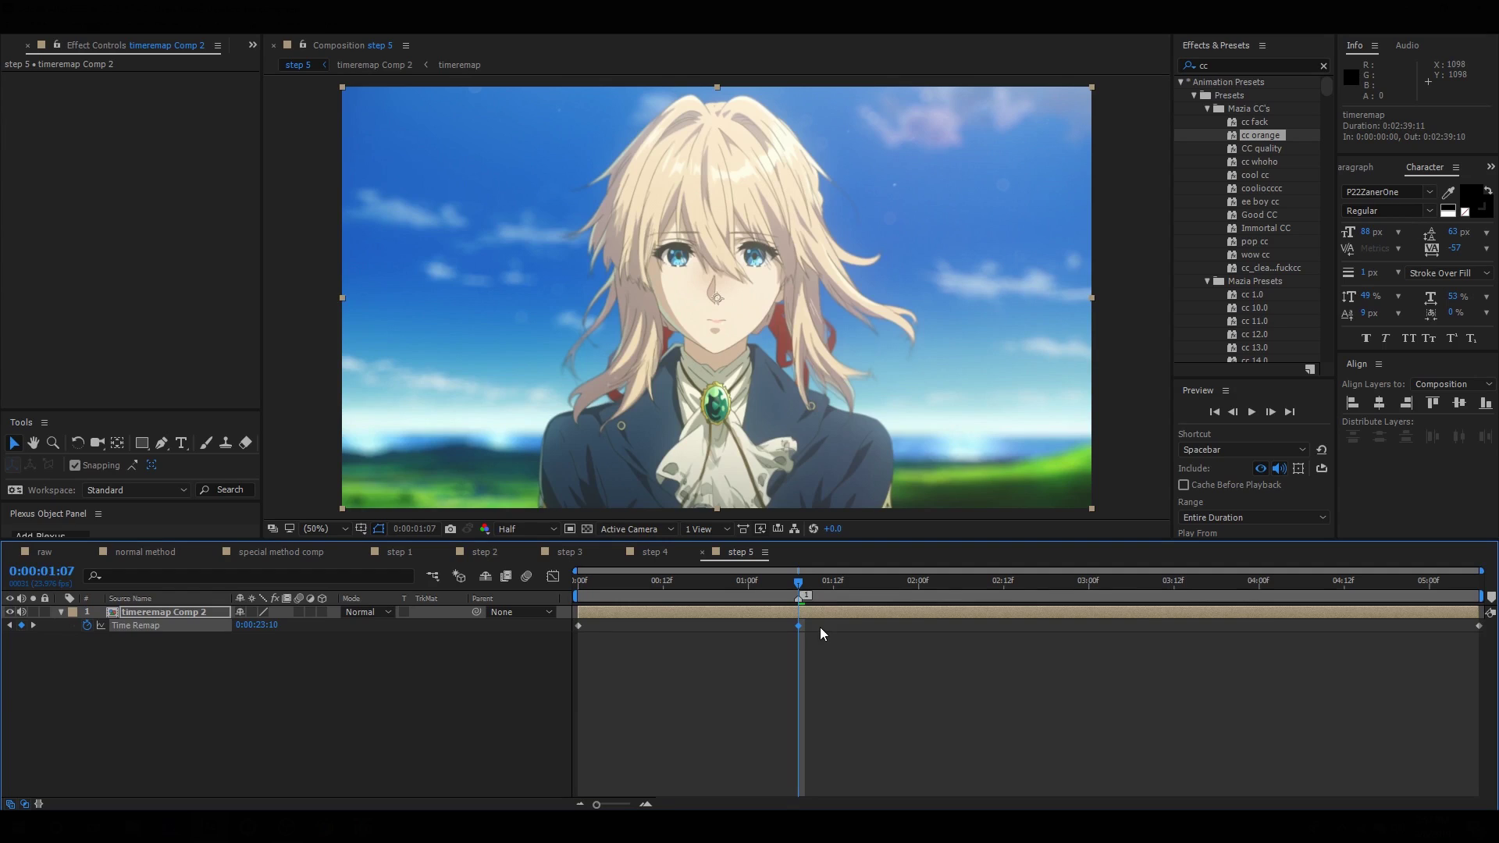
- Split the layer at 0:00:01:07, delete the second part, and remove the leftover Time Remap keyframe beyond the cut
key("ctrl+shift+d")
key("Delete")
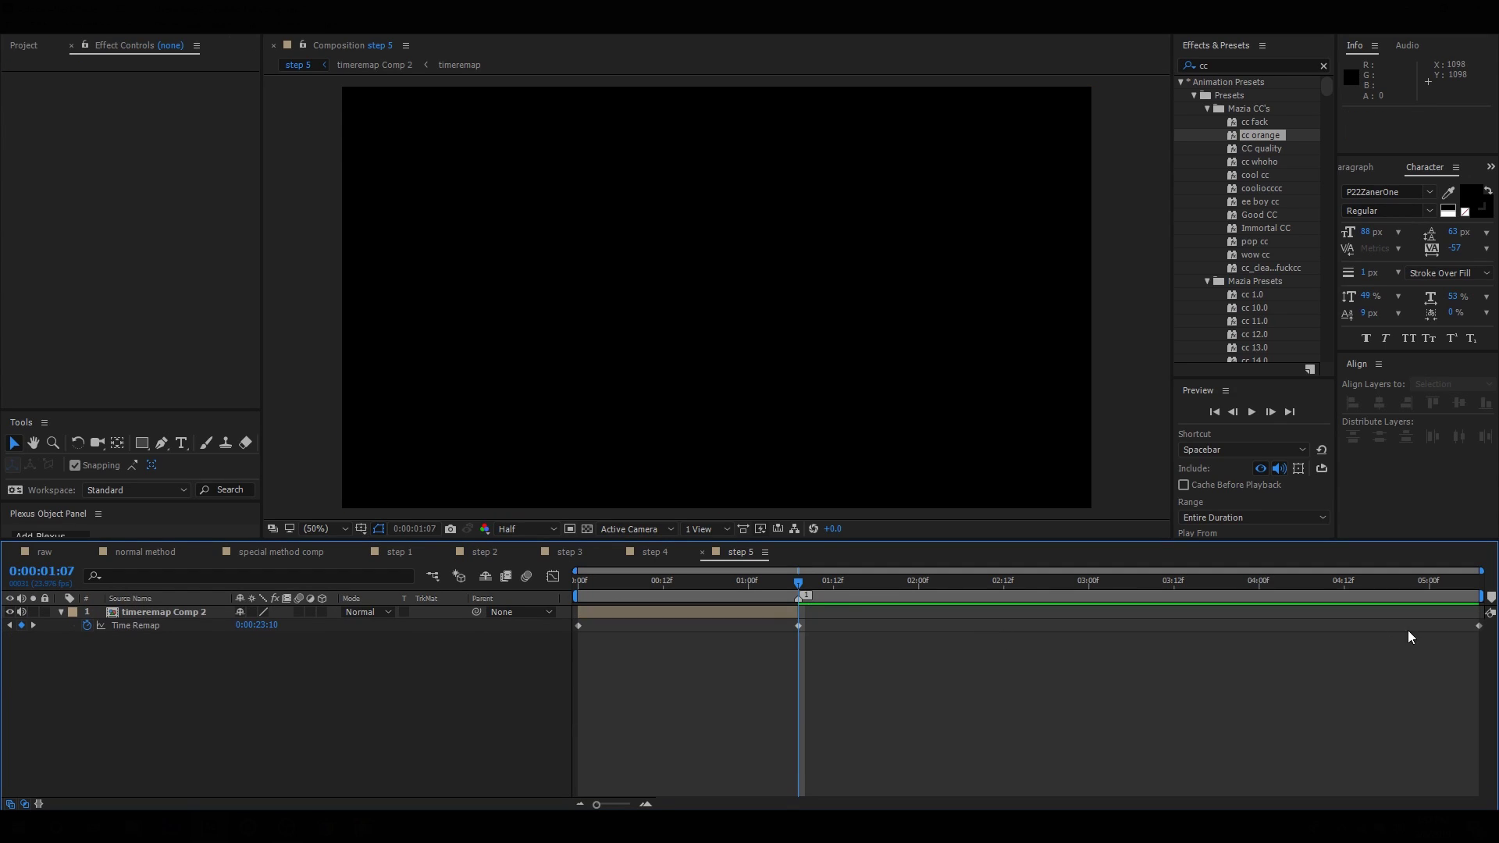
left_click(1480, 626)
key("Delete")
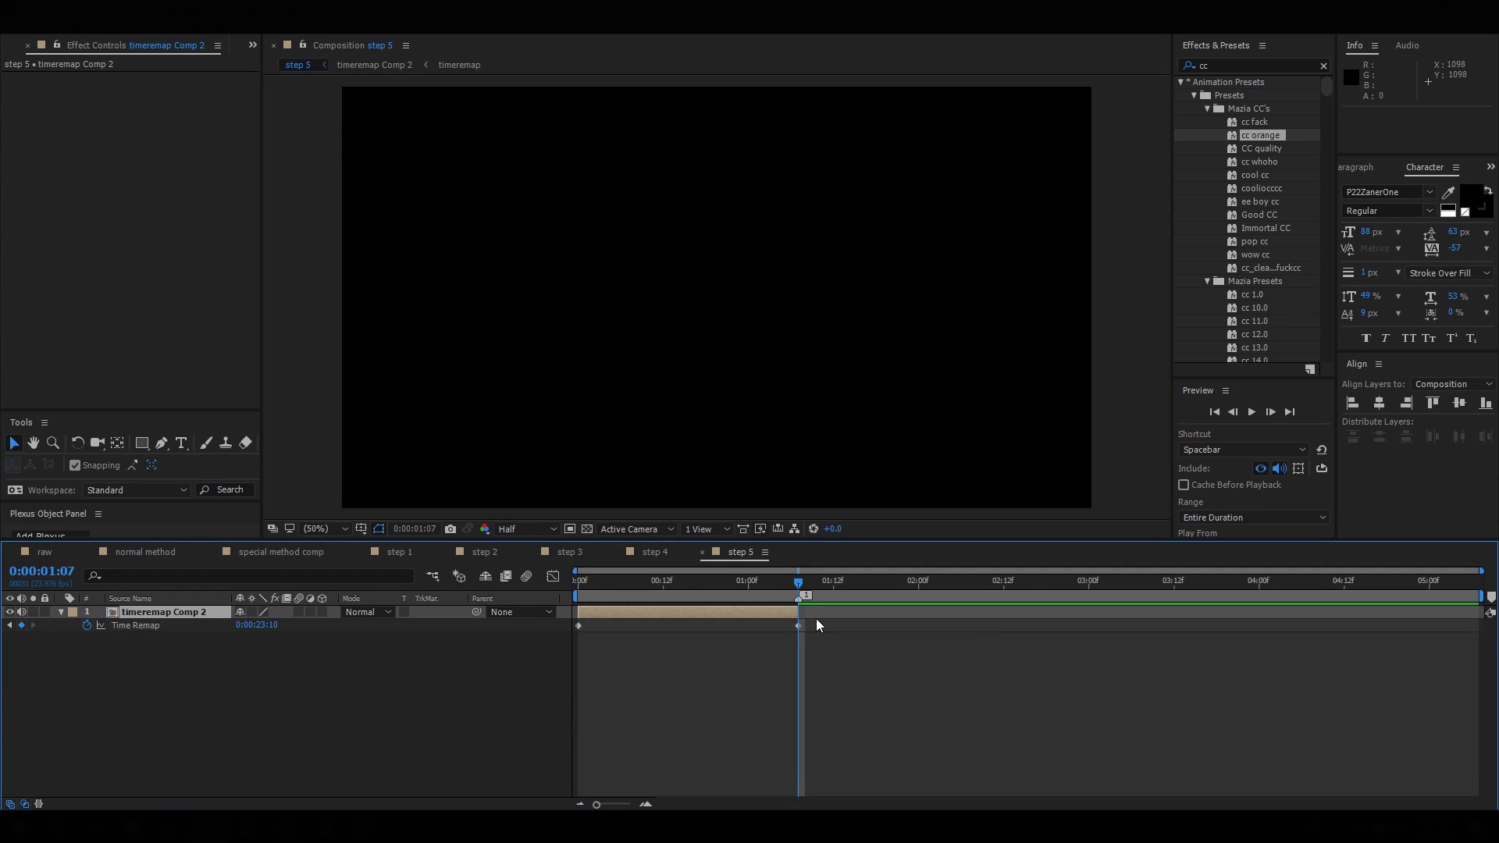
- Reshape the Time Remap curve in the Graph Editor to be steep at both ends and flat in the middle, and preview it
left_click(554, 577)
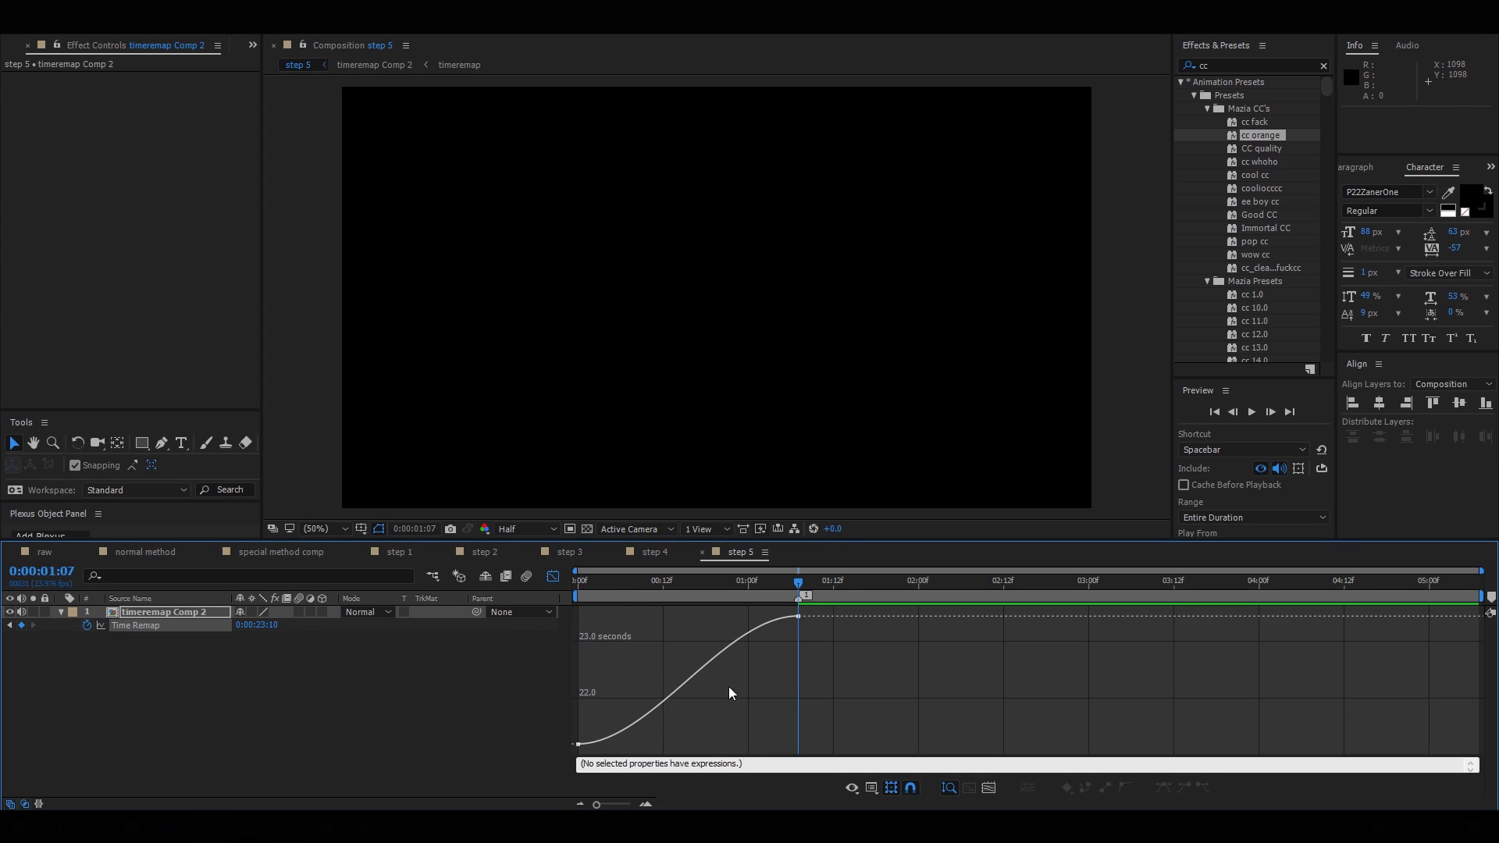
left_click_drag(661, 738, 531, 769)
scroll(586, 742, "up", 2)
left_click_drag(734, 746, 610, 699)
left_click_drag(886, 616, 976, 712)
left_click_drag(1003, 692, 1004, 687)
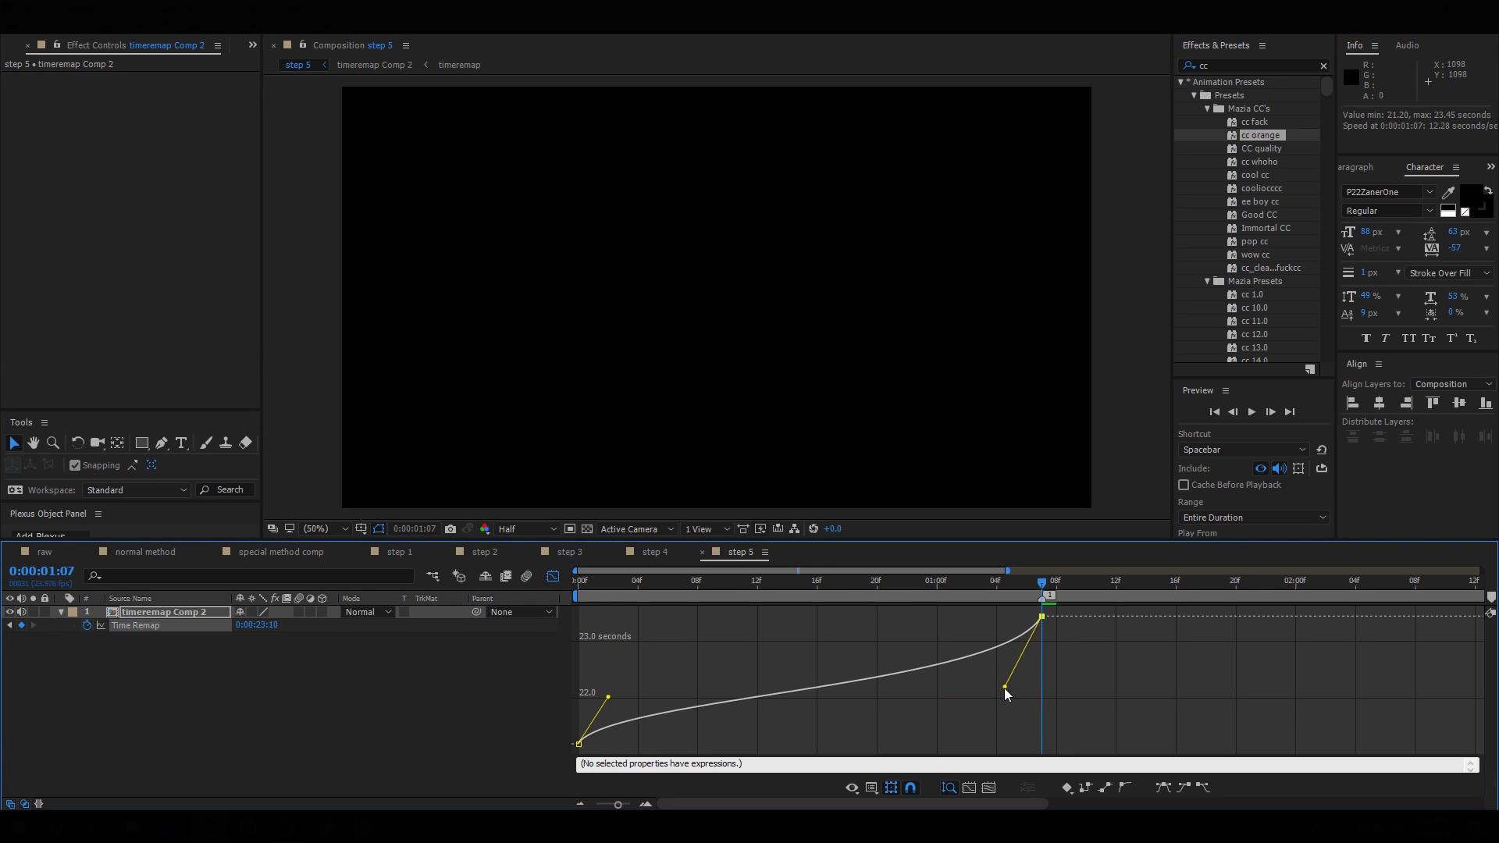
left_click_drag(611, 696, 609, 691)
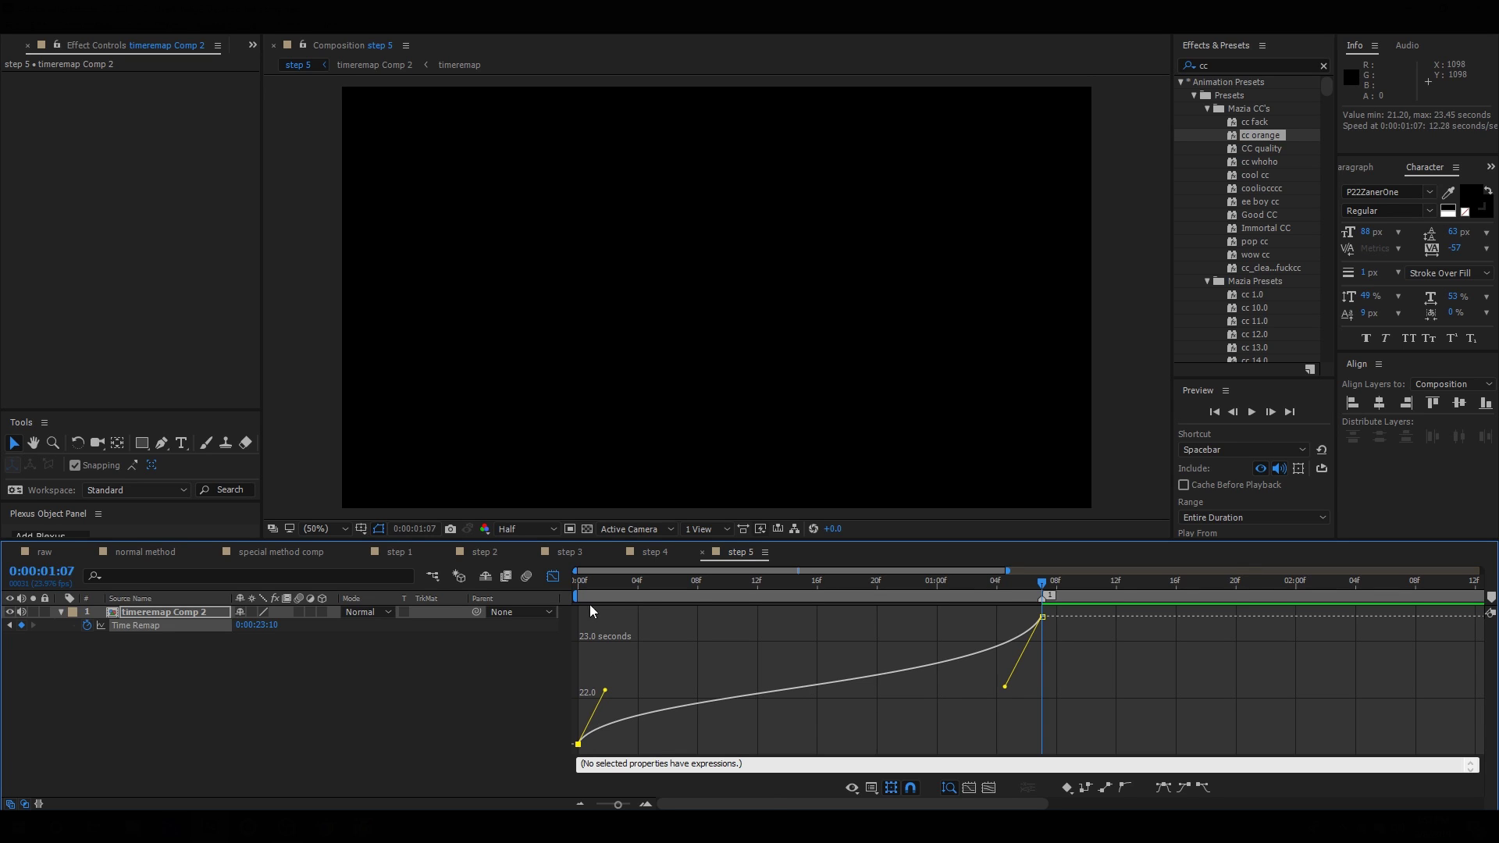
left_click(553, 578)
key("space")
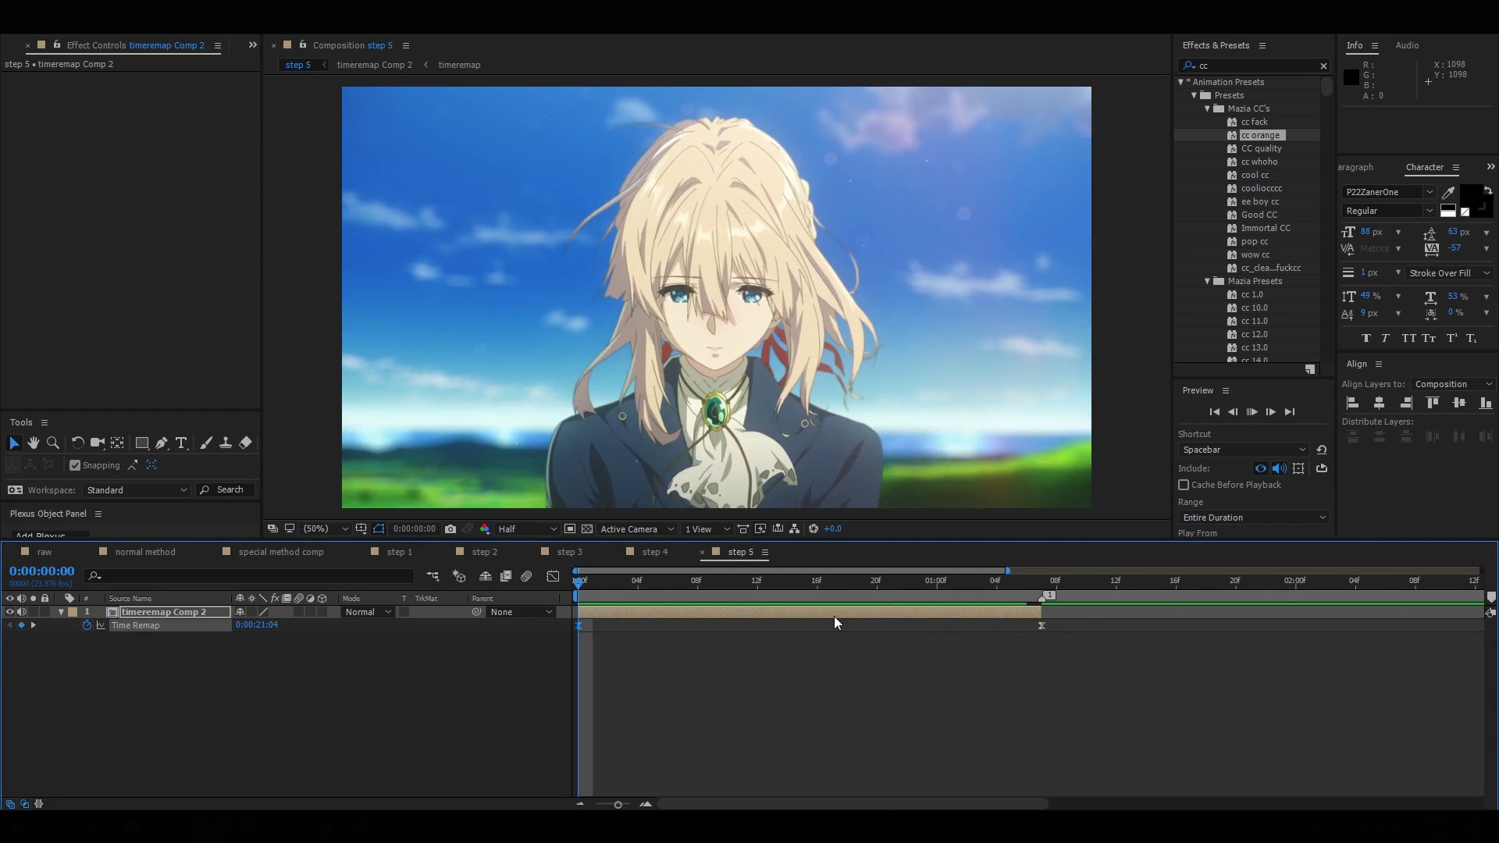
- End the work area at 0:00:01:07, trim the step 5 composition to it, and preview the speed ramp
left_click_drag(926, 585, 1039, 603)
key("n")
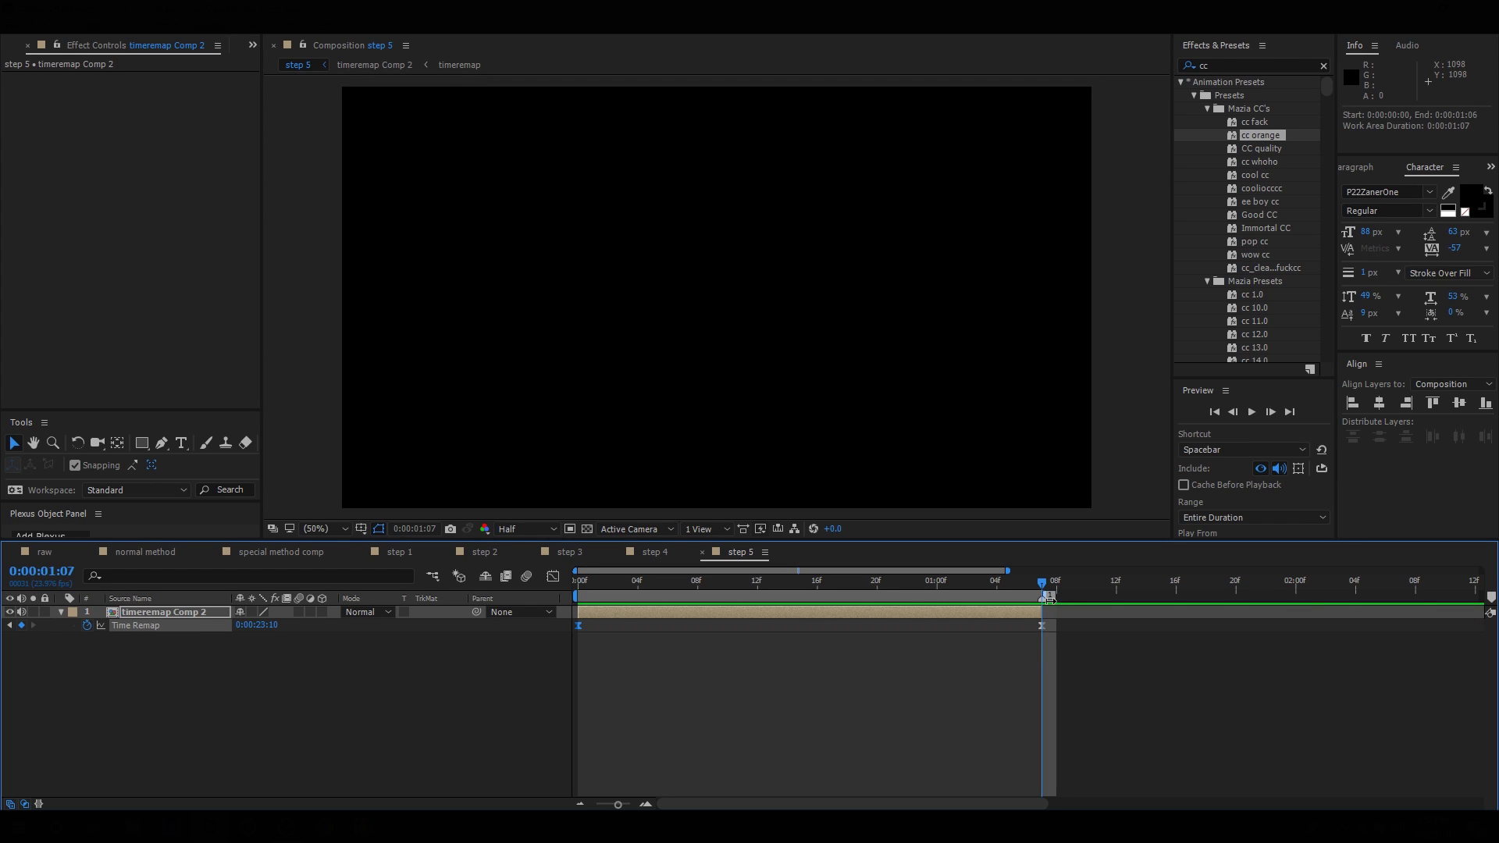
right_click(1031, 599)
left_click(1038, 645)
key("space")
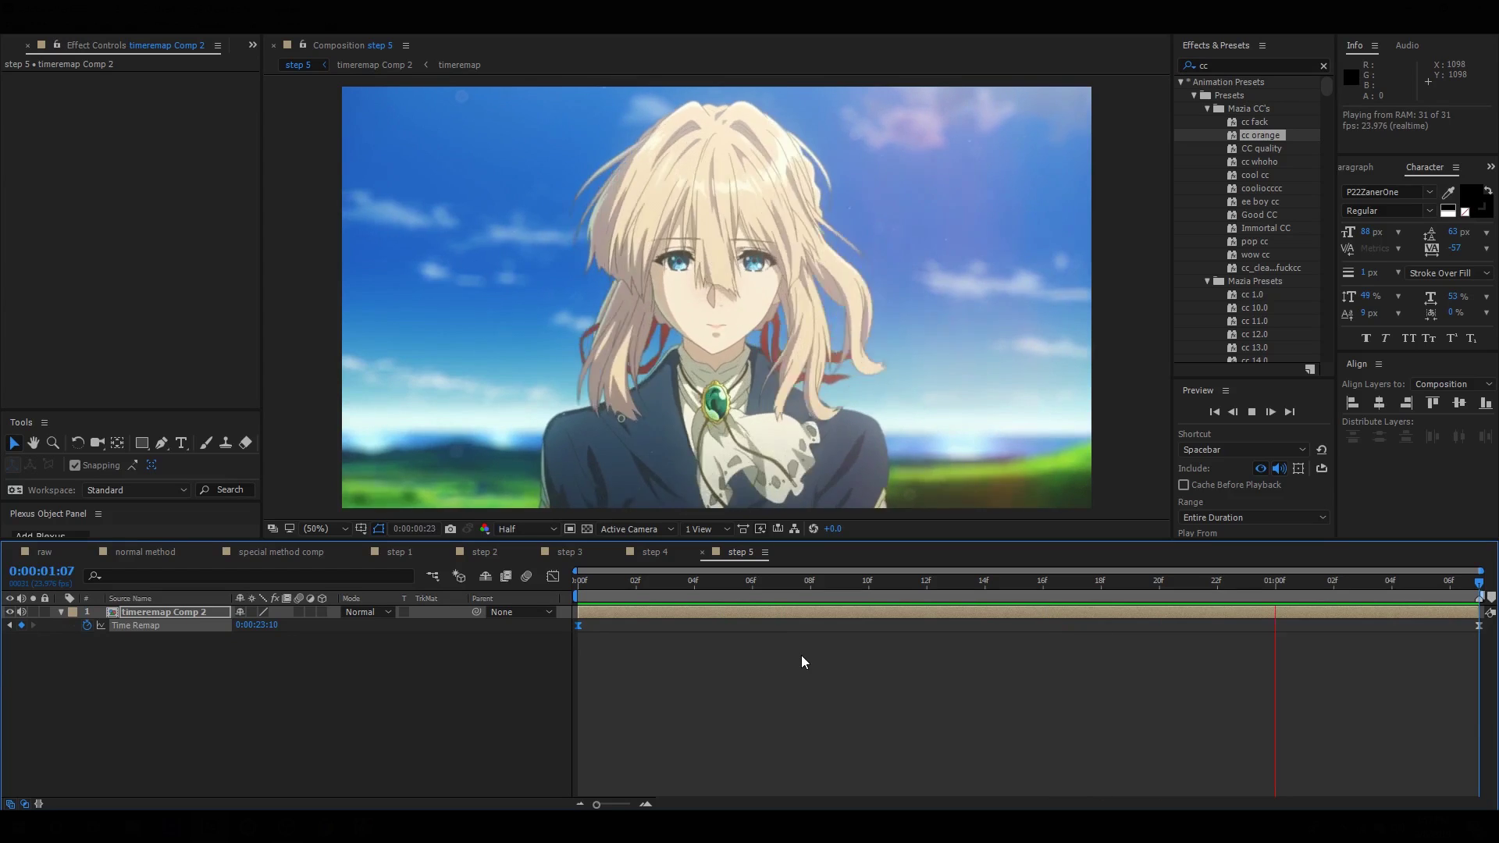
key("space")
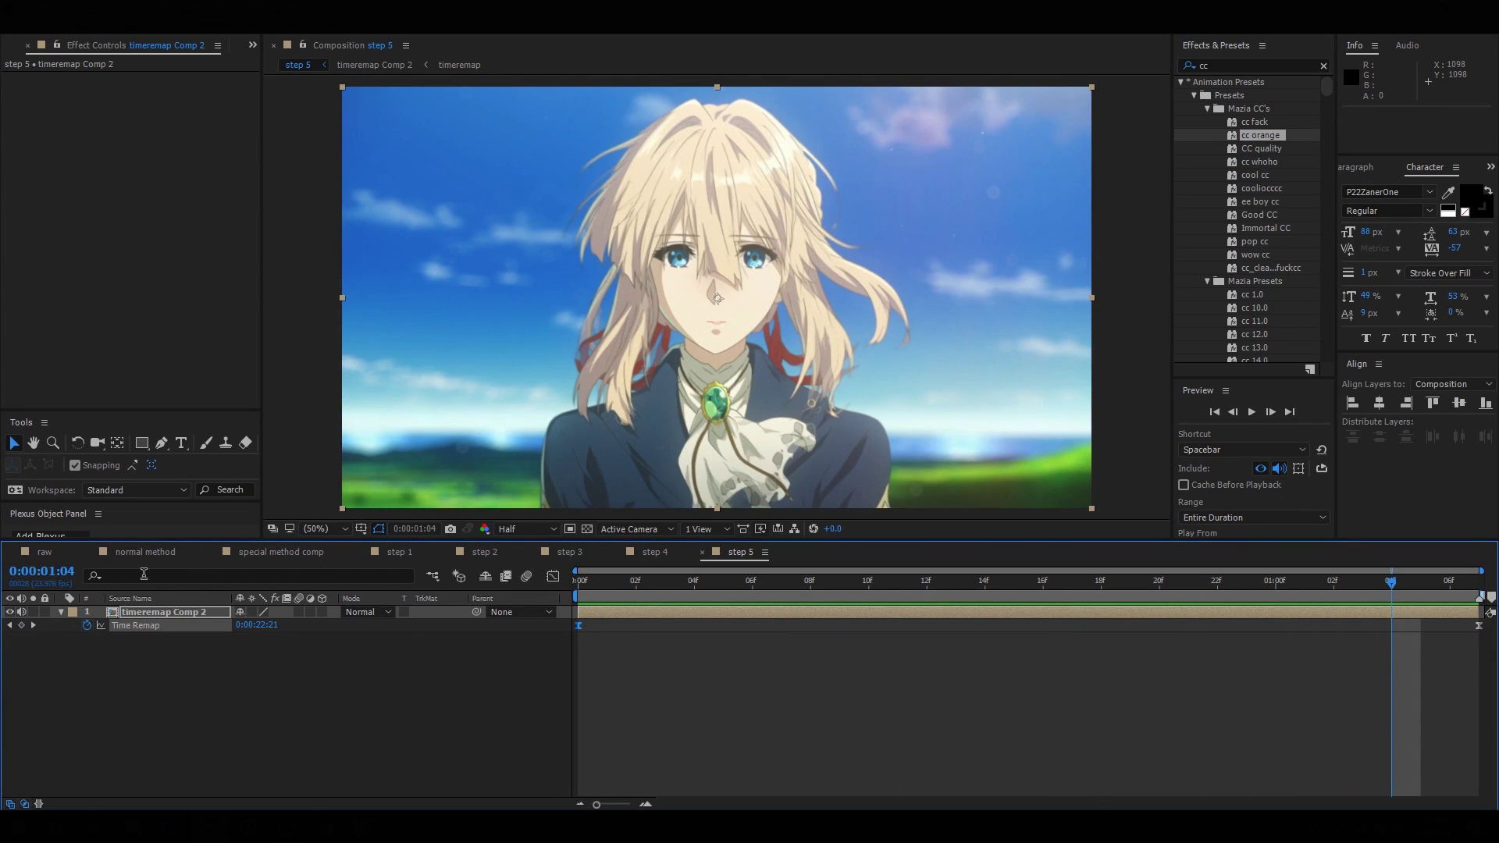
- Open the step 1 composition and review its spaced Time Remap keyframes by scrubbing through them
left_click(404, 556)
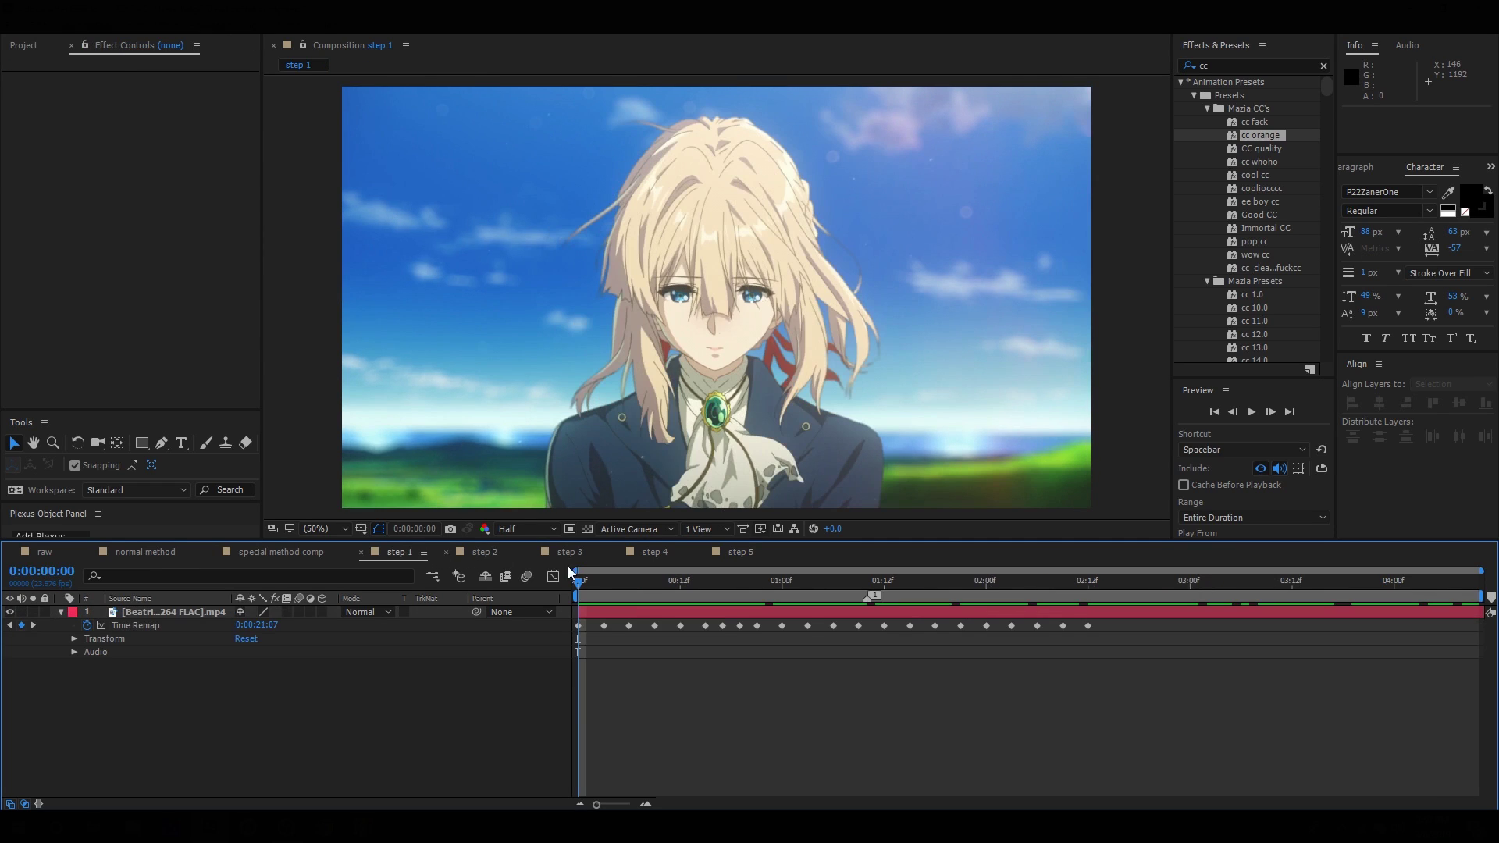
left_click(601, 584)
left_click_drag(598, 584, 531, 621)
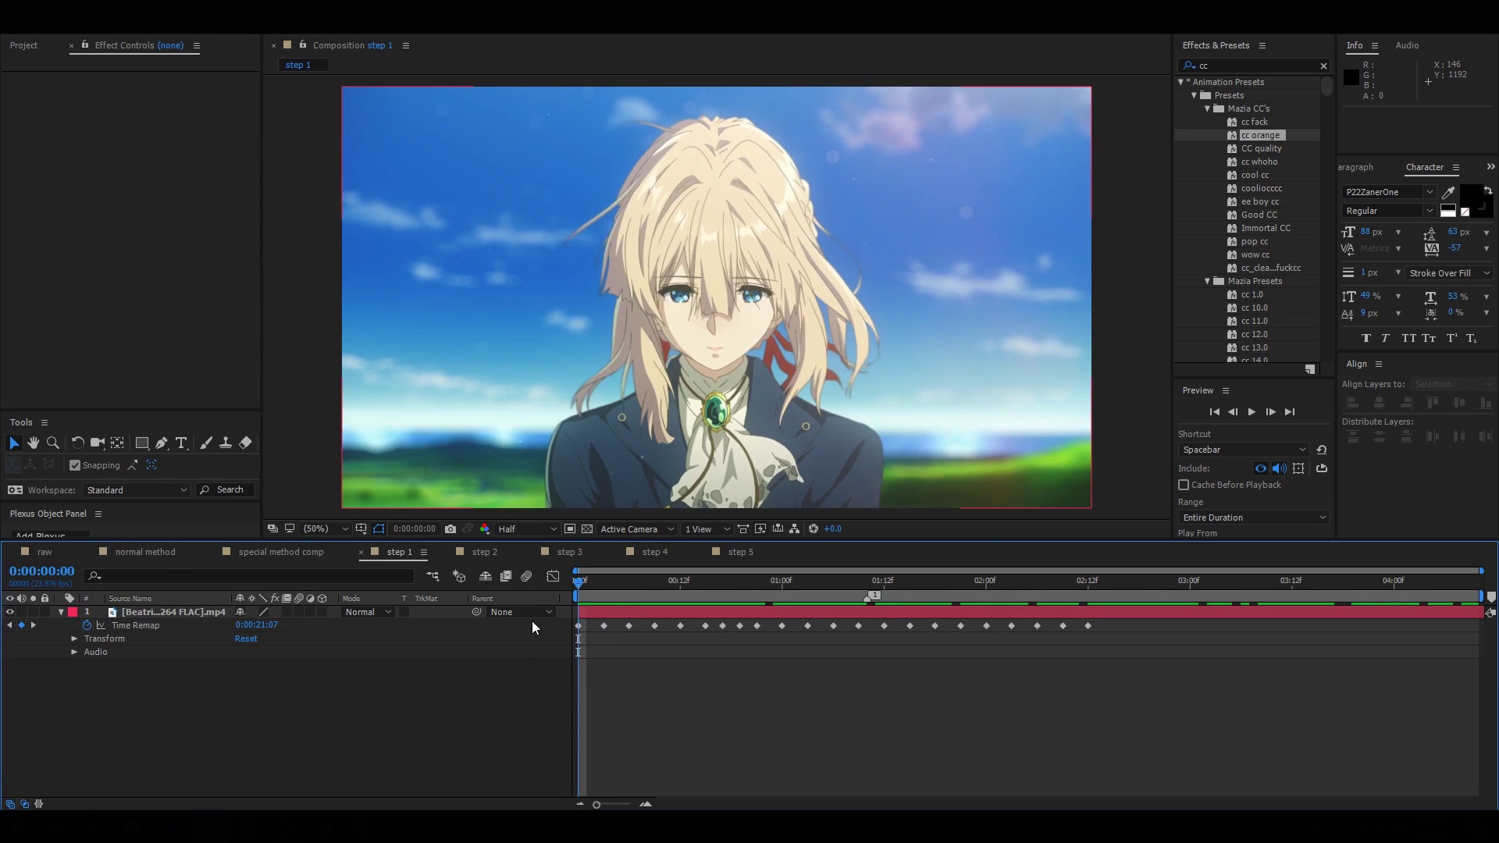
key("semicolon")
left_click_drag(650, 584, 898, 626)
- In the step 2 composition, move the first of the widely spaced Time Remap keyframes to 0:00:00:11, beside the tightly packed ones
left_click(484, 552)
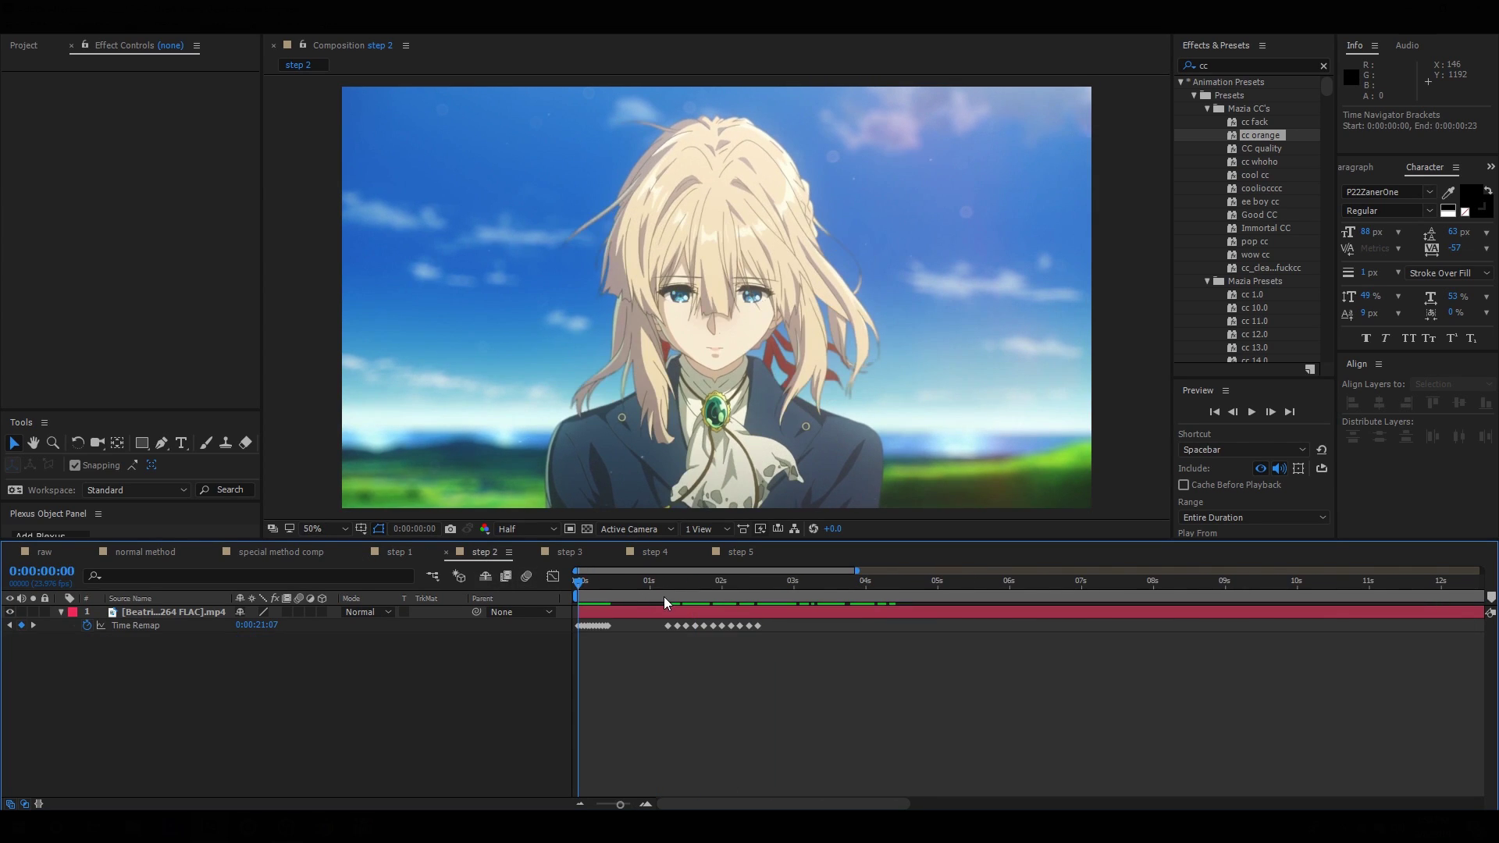
key("semicolon")
left_click(861, 605)
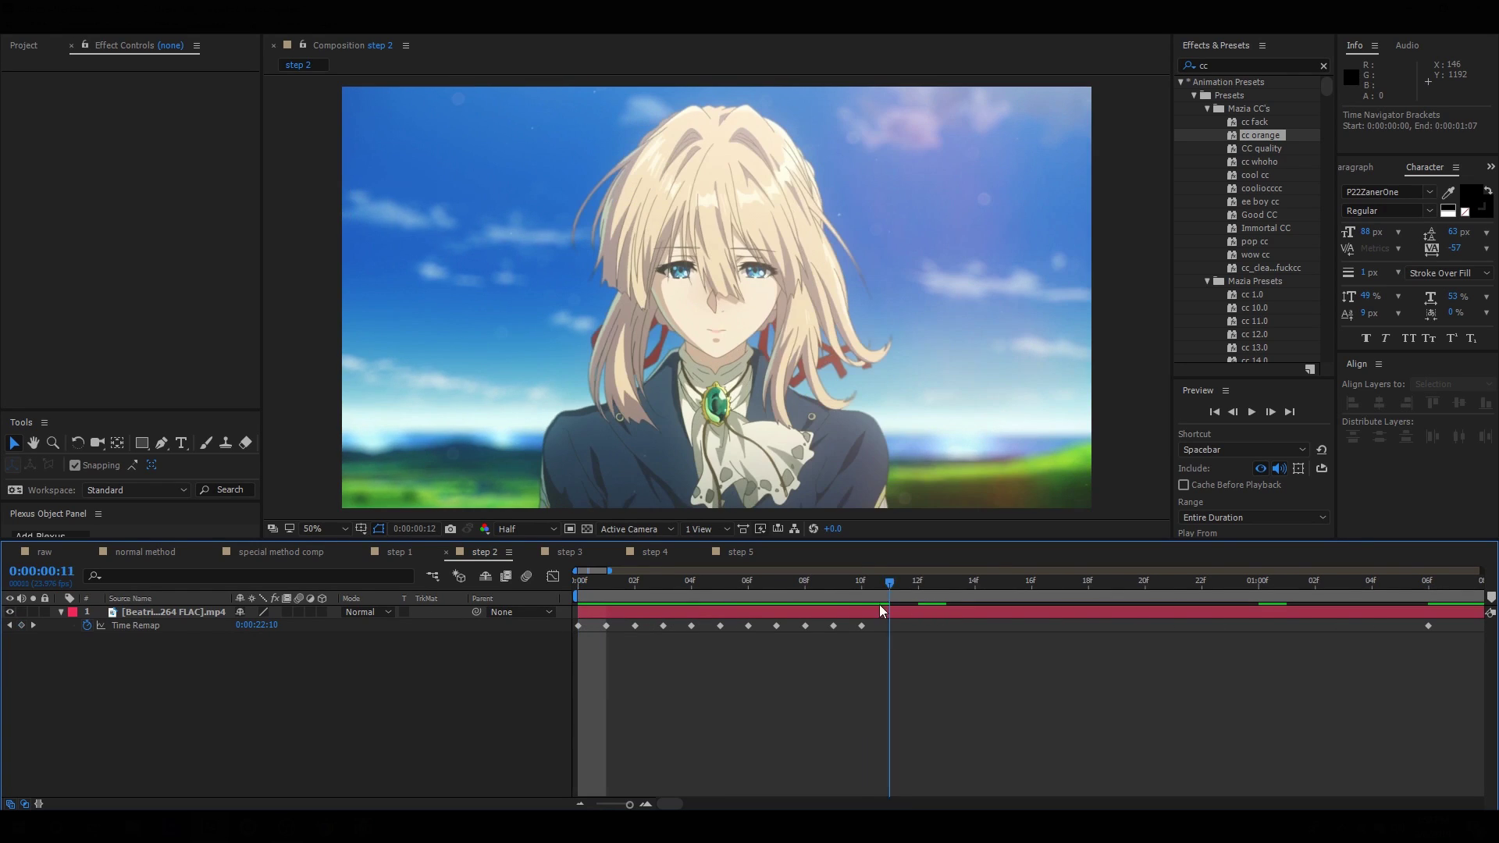
left_click_drag(1428, 626, 693, 612)
key("Page_Down")
- Review the step 3 composition's consecutive keyframes and the Twixtor Pro settings on the step 4 layer
left_click(569, 553)
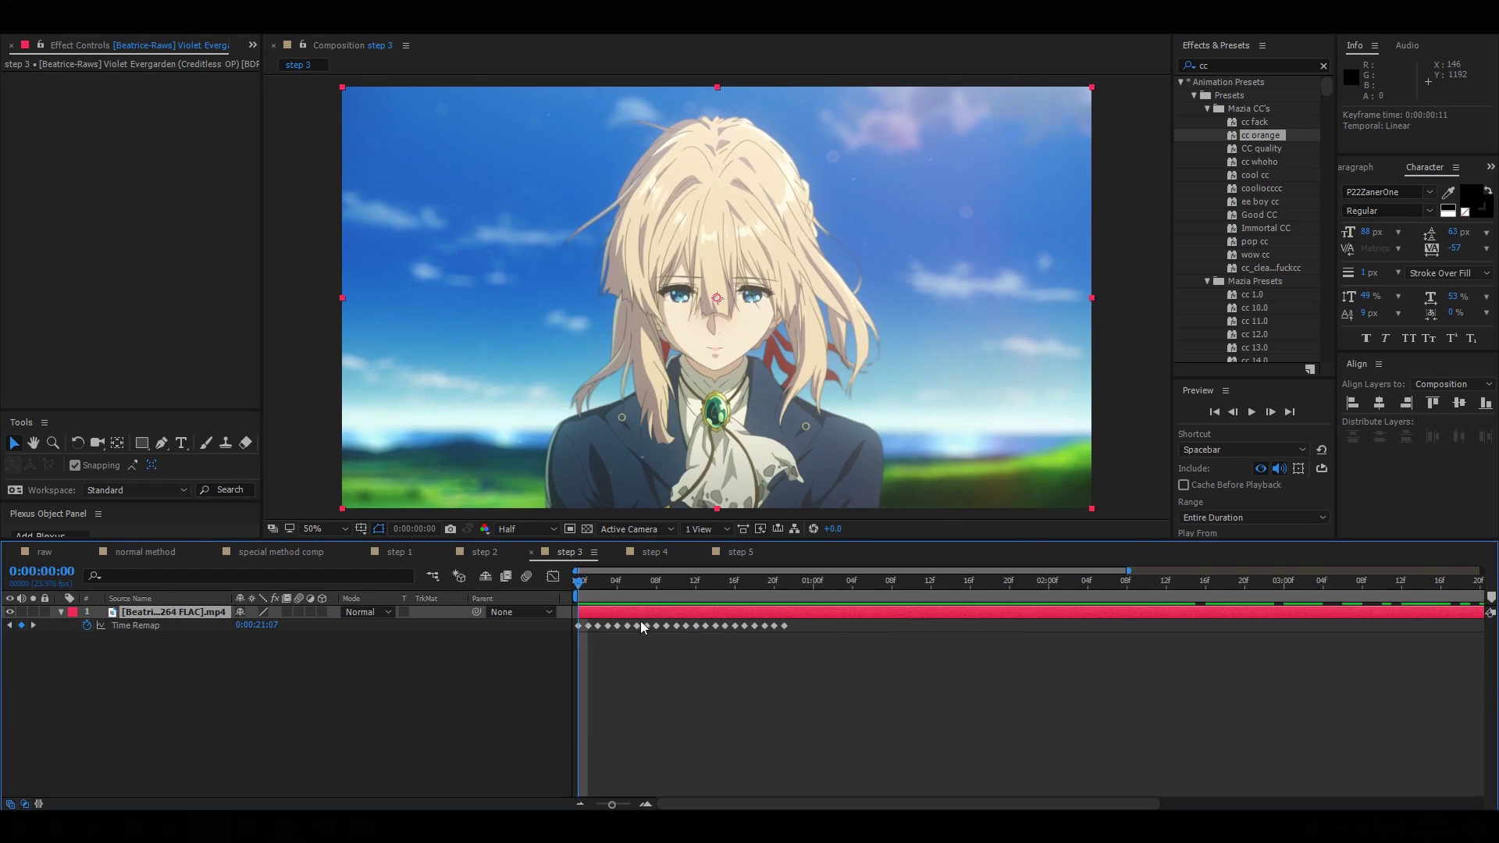
left_click(659, 552)
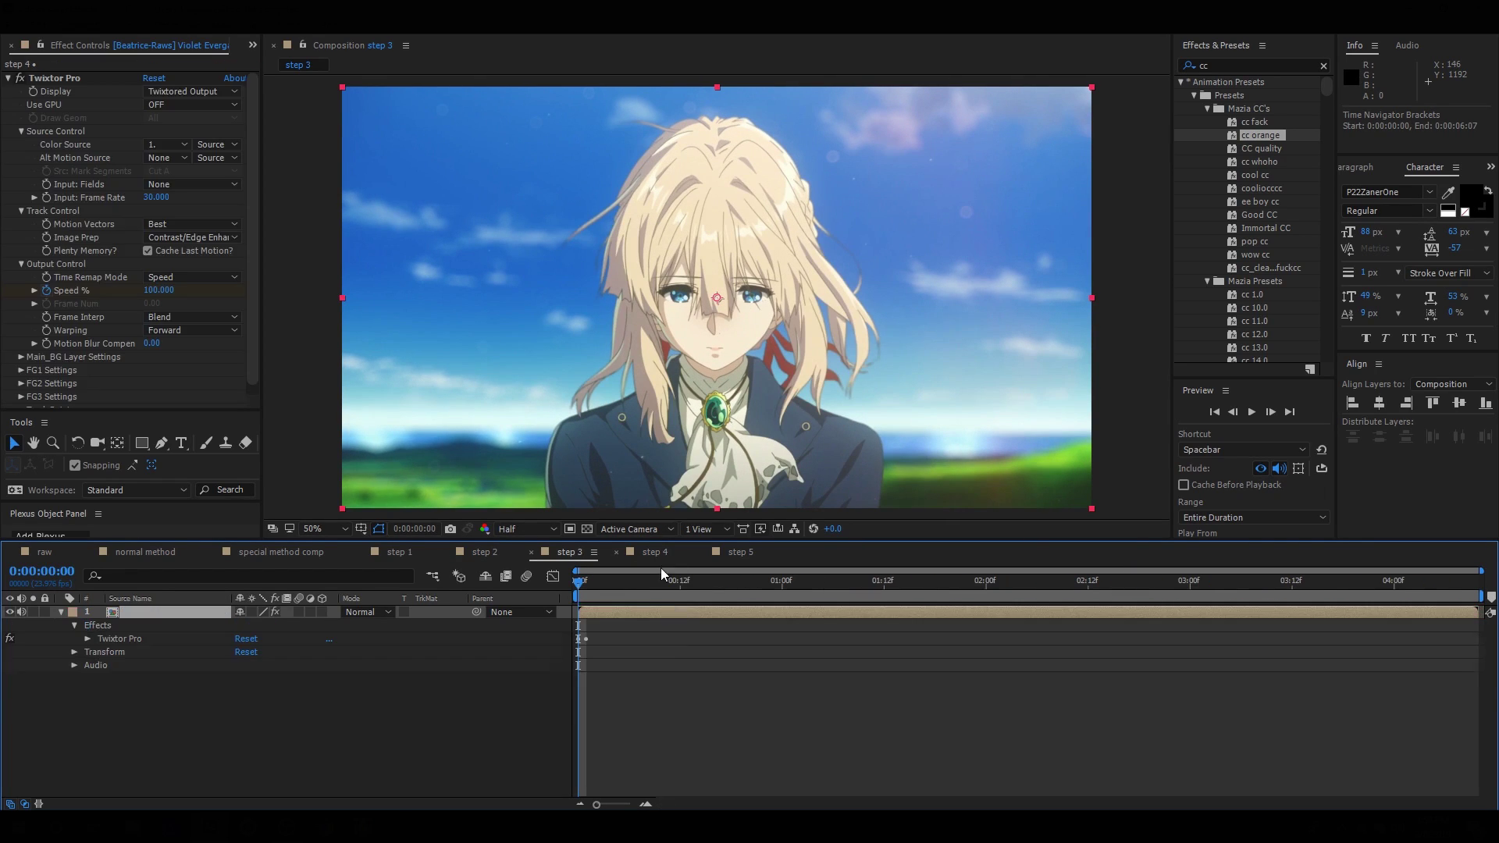
left_click(51, 78)
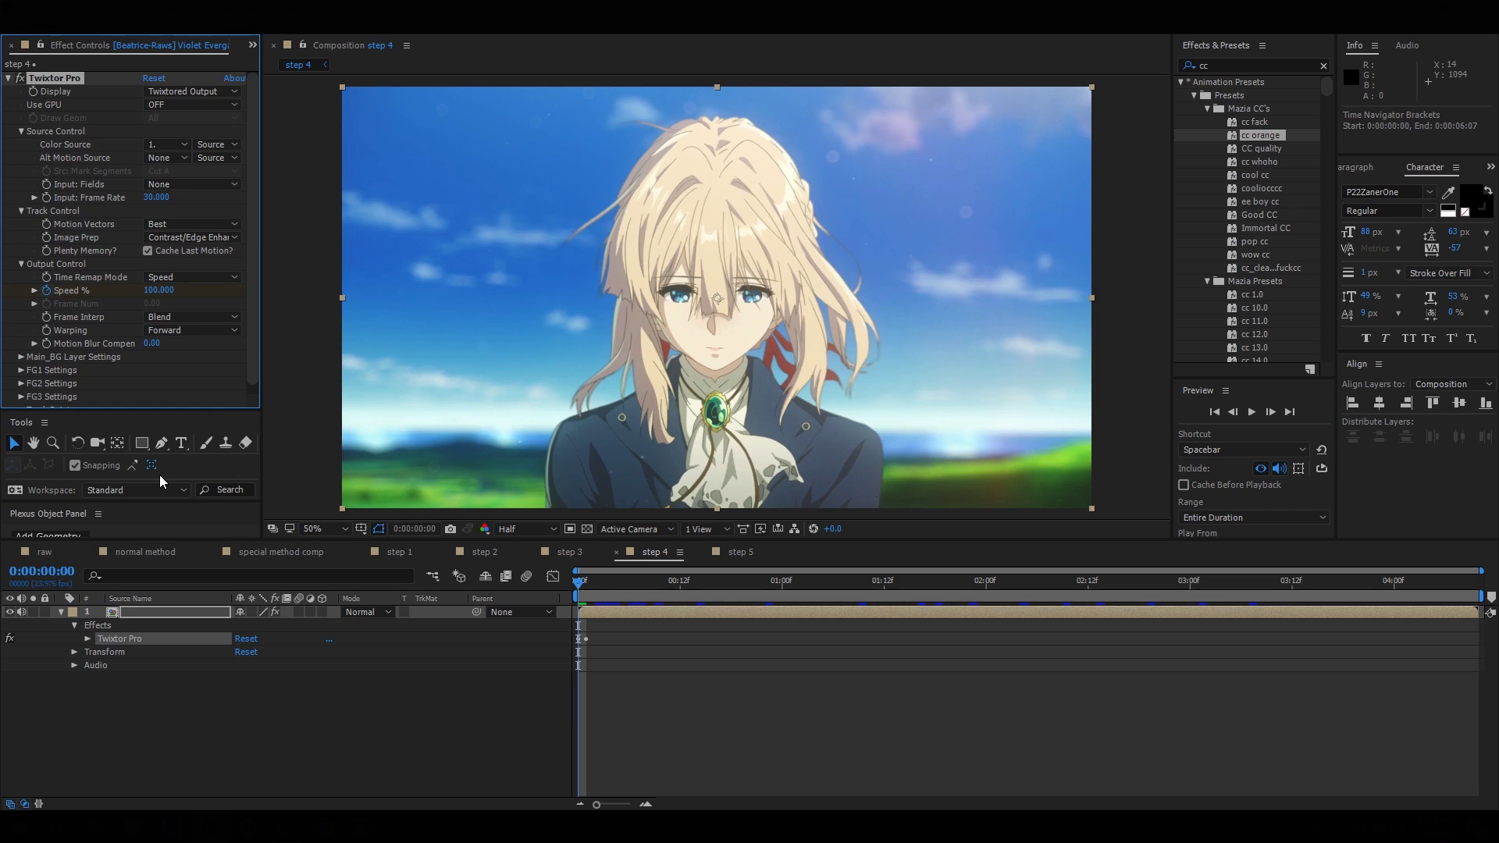
left_click(74, 338)
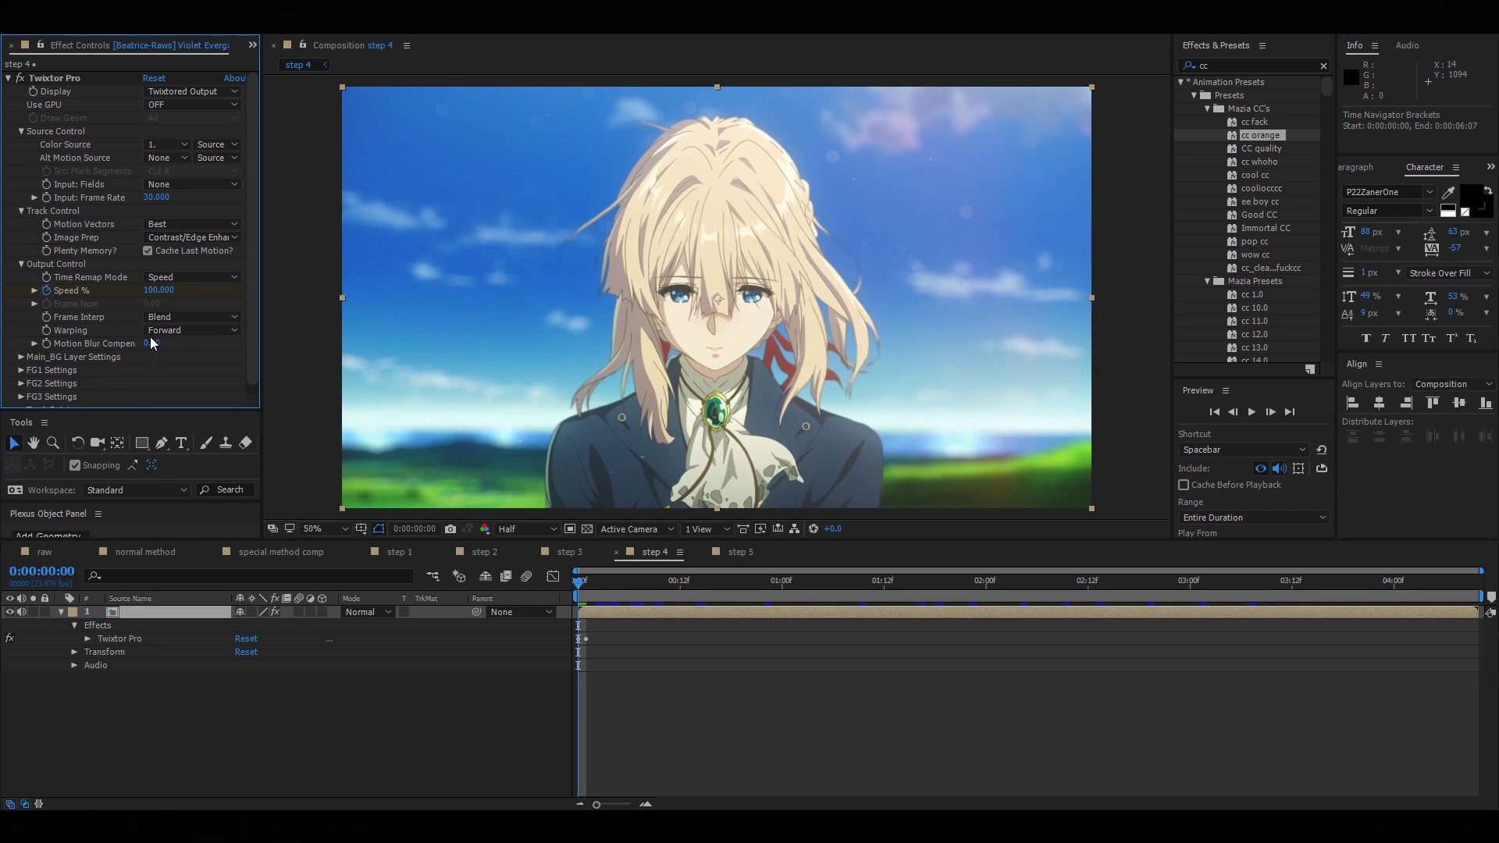
- Apply the cc orange preset to the timeremap Comp 2 layer in step 5 and preview the color-graded result
left_click(734, 552)
key("space")
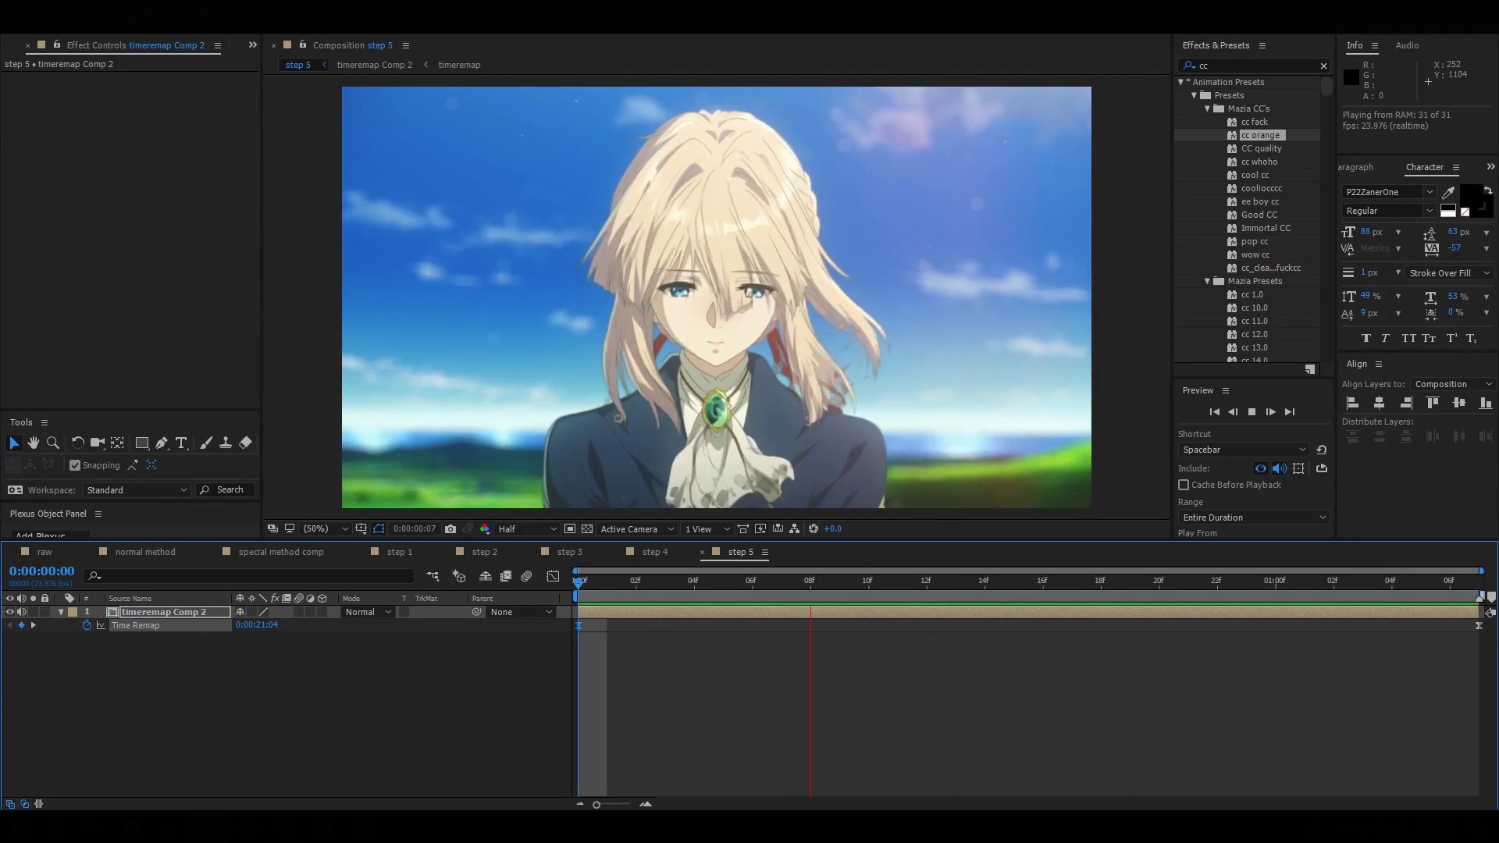
double_click(1260, 137)
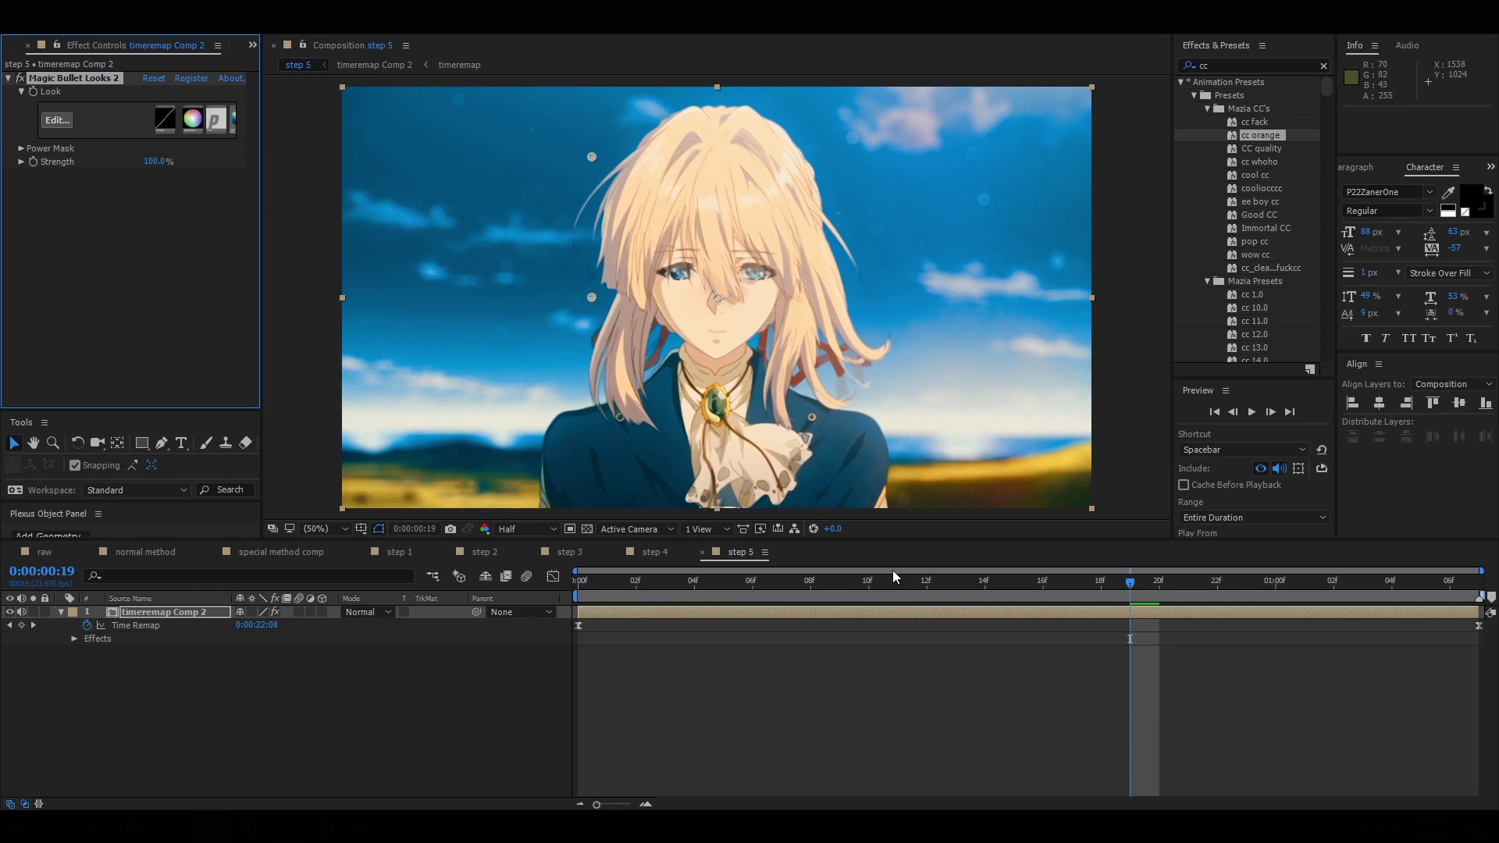
left_click_drag(909, 585, 533, 643)
key("space")
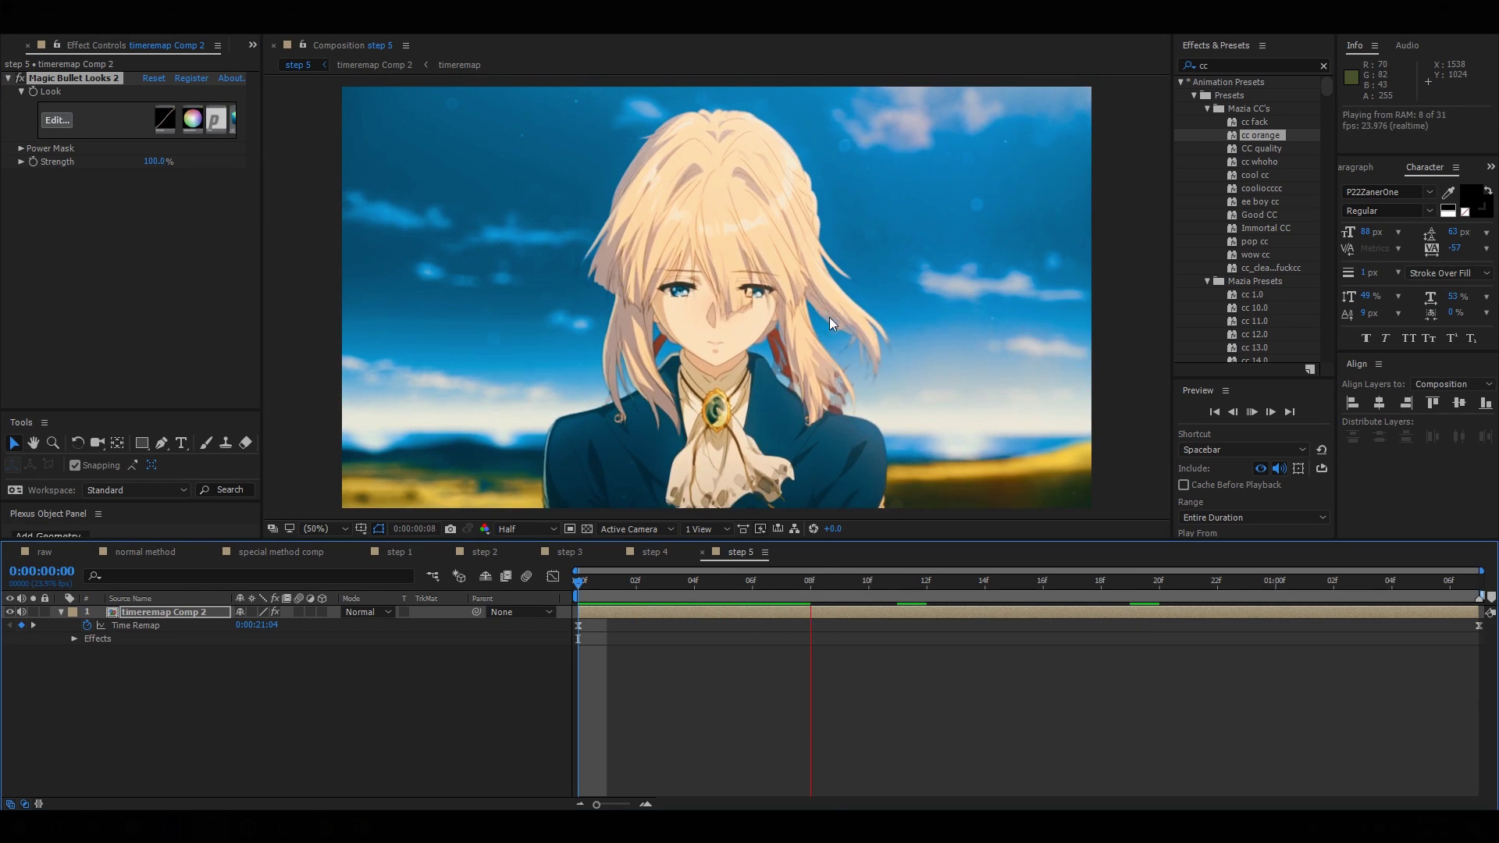
key("space")
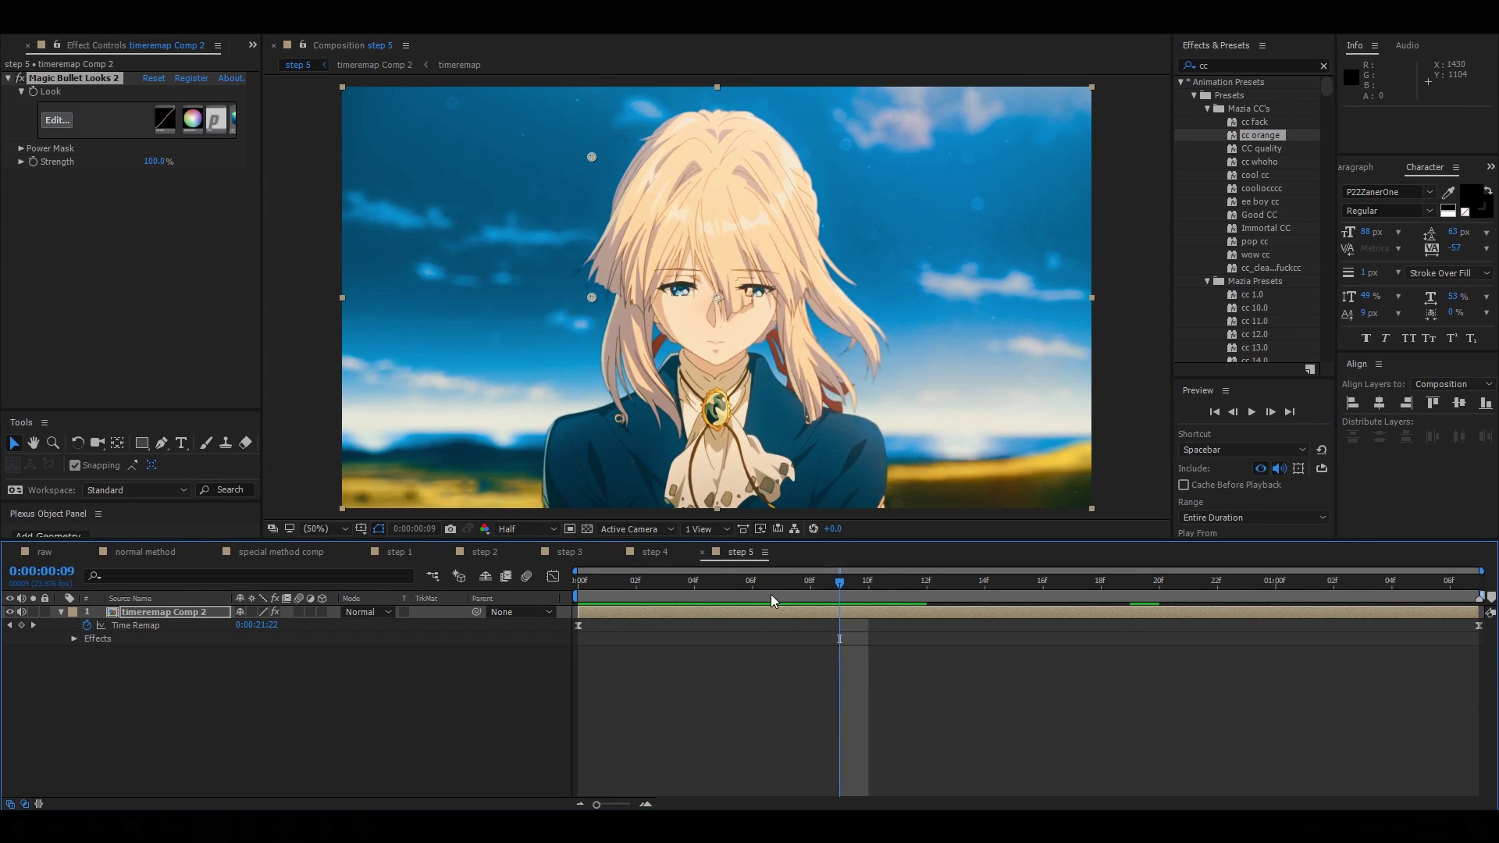
key("space")
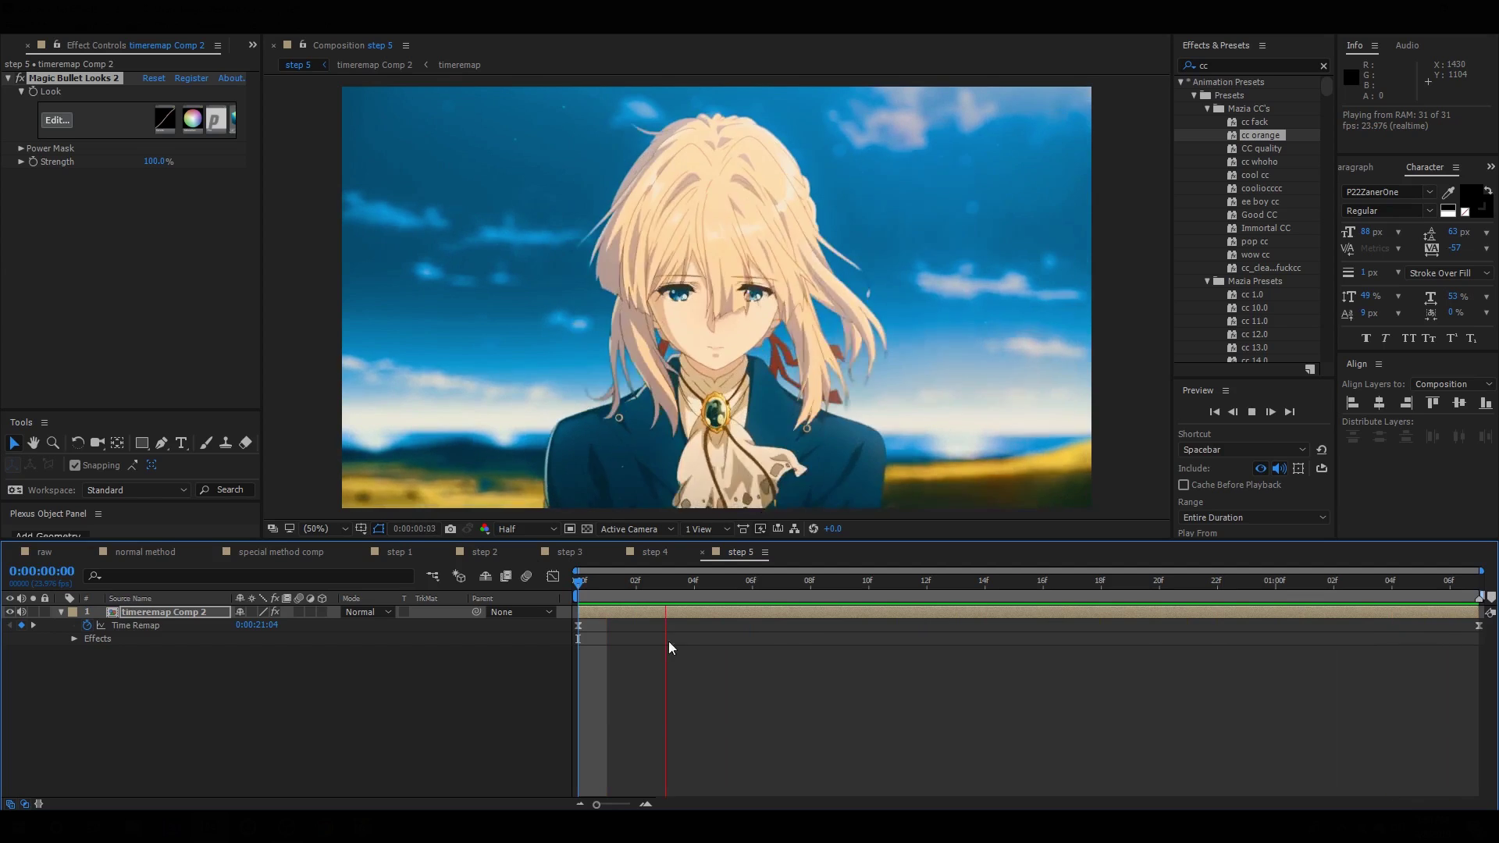
key("space")
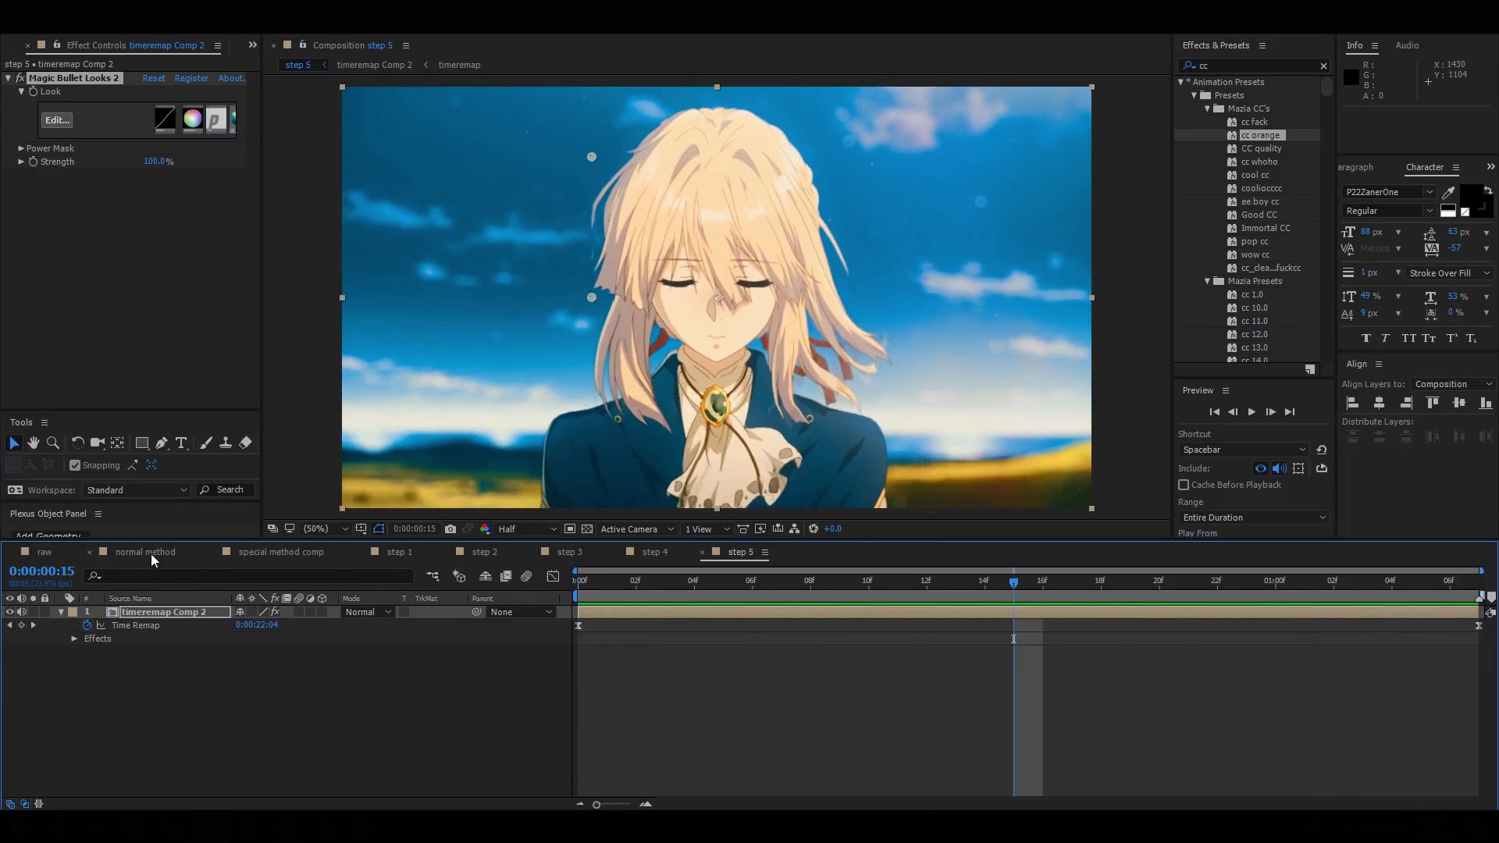
- Play back and scrub the normal method composition to judge its smoothness against step 5
left_click(146, 552)
key("space")
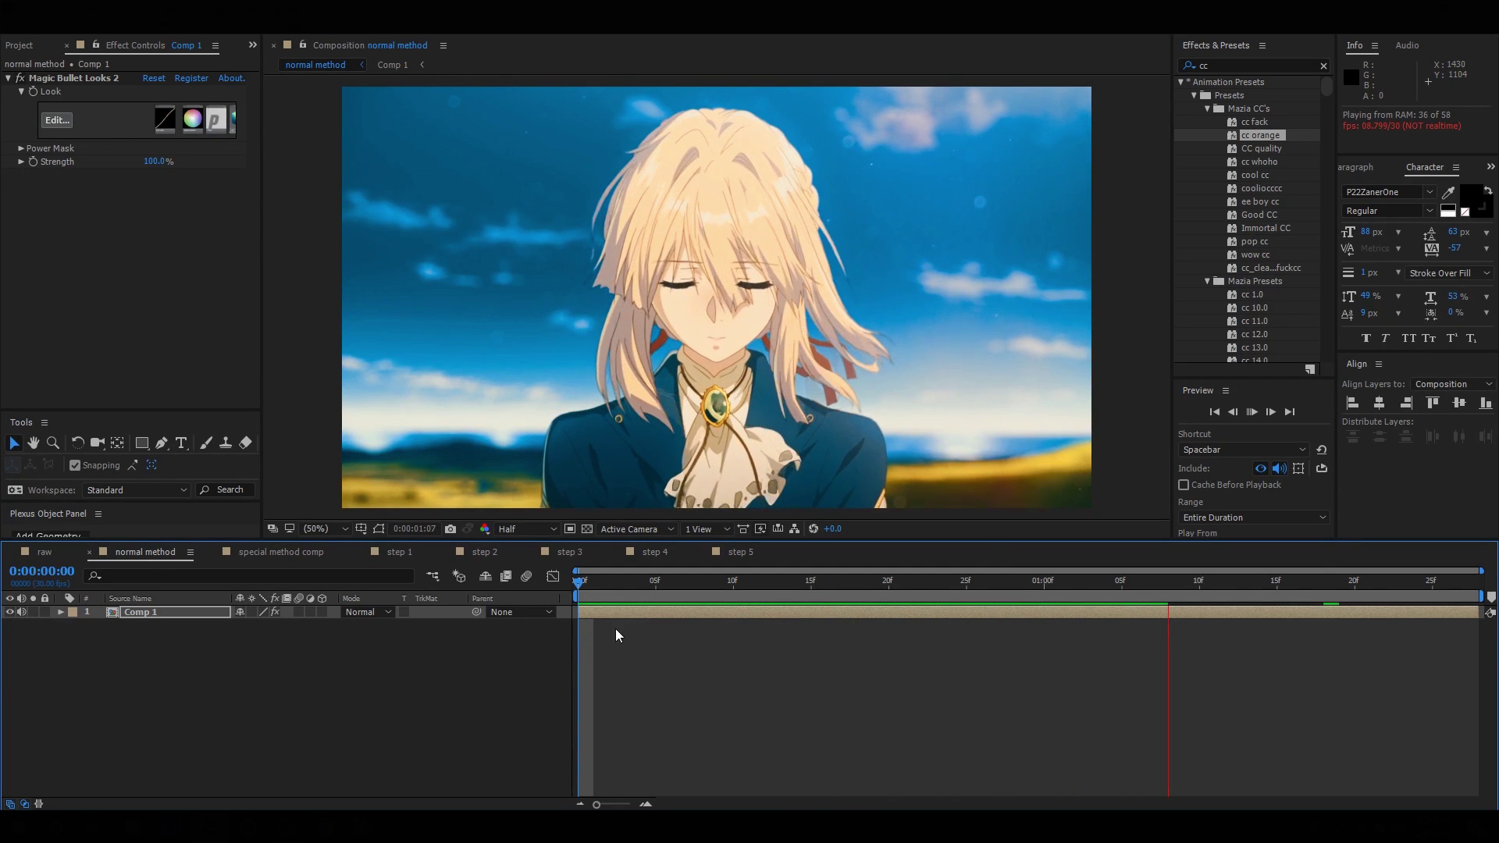
key("space")
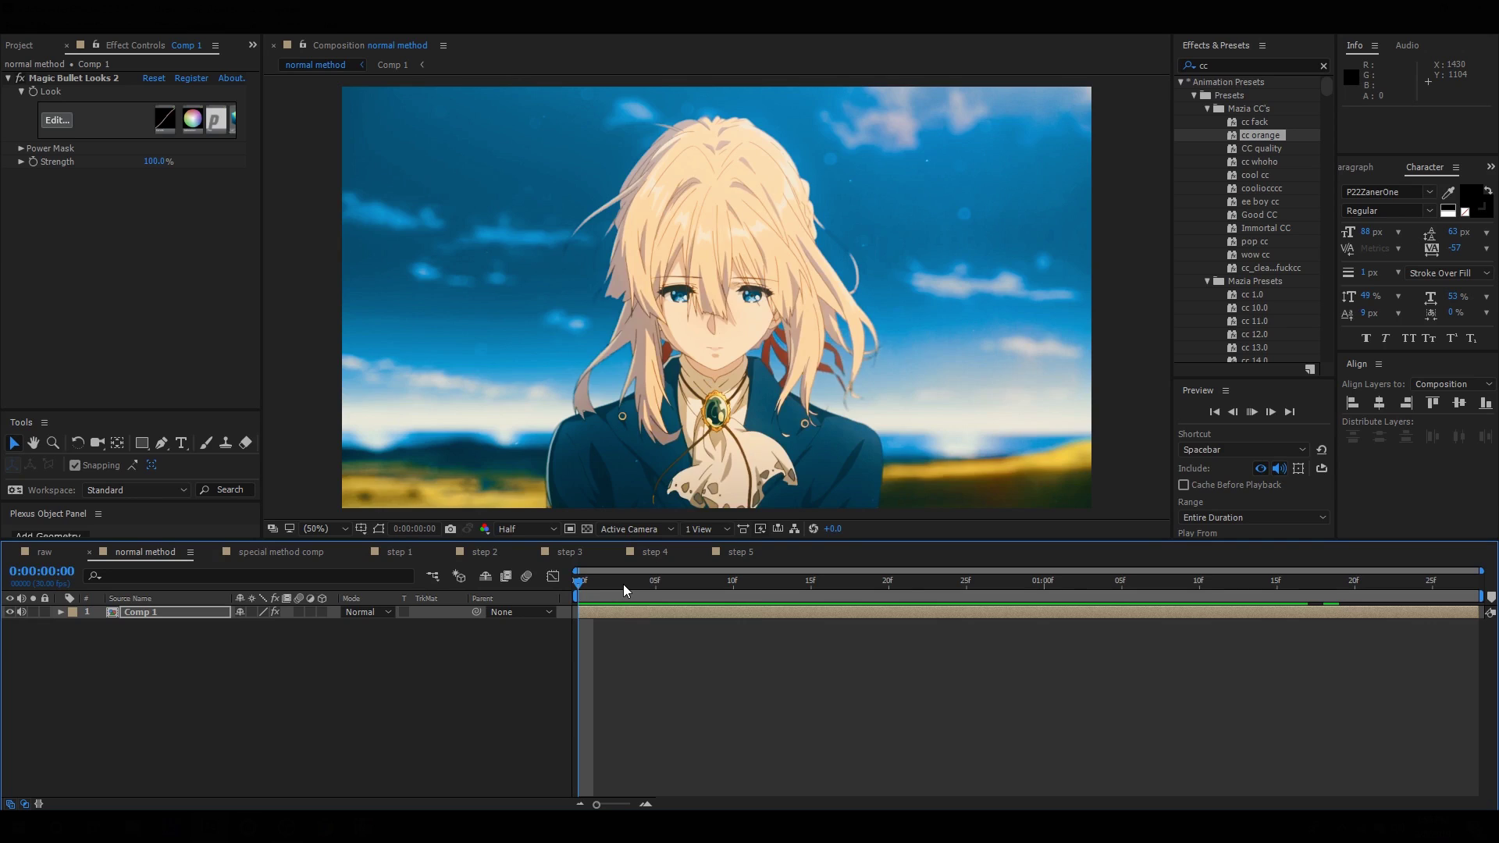
key("space")
left_click(764, 585)
left_click_drag(792, 596, 415, 676)
- Play back the step 5 composition, return to the first frame, and collapse the layer's properties
left_click(734, 552)
key("space")
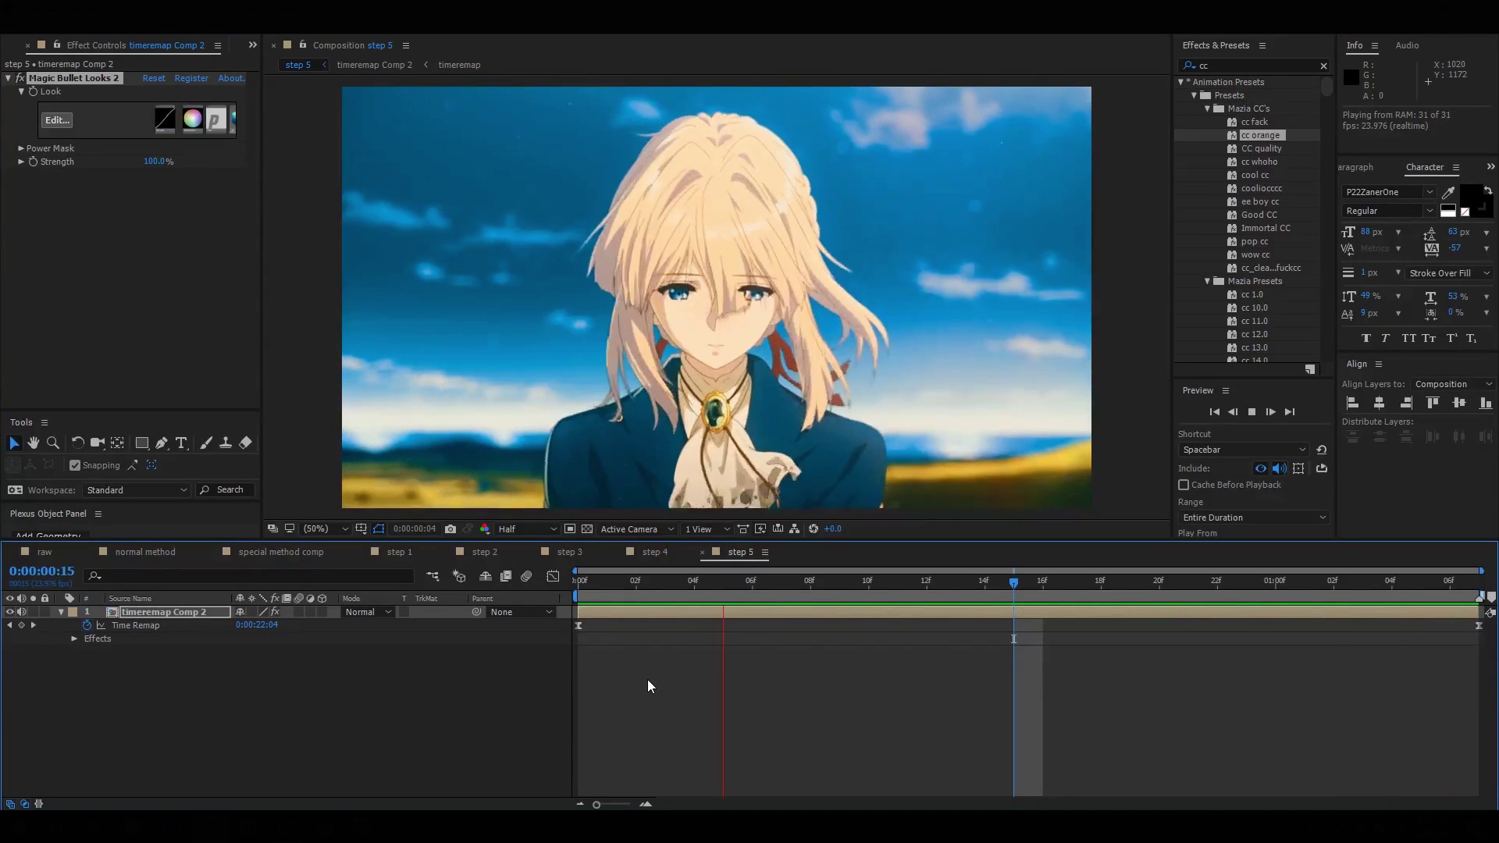
key("space")
left_click_drag(629, 582, 558, 585)
left_click(61, 612)
left_click(776, 622)
left_click_drag(634, 585, 368, 613)
left_click(686, 612)
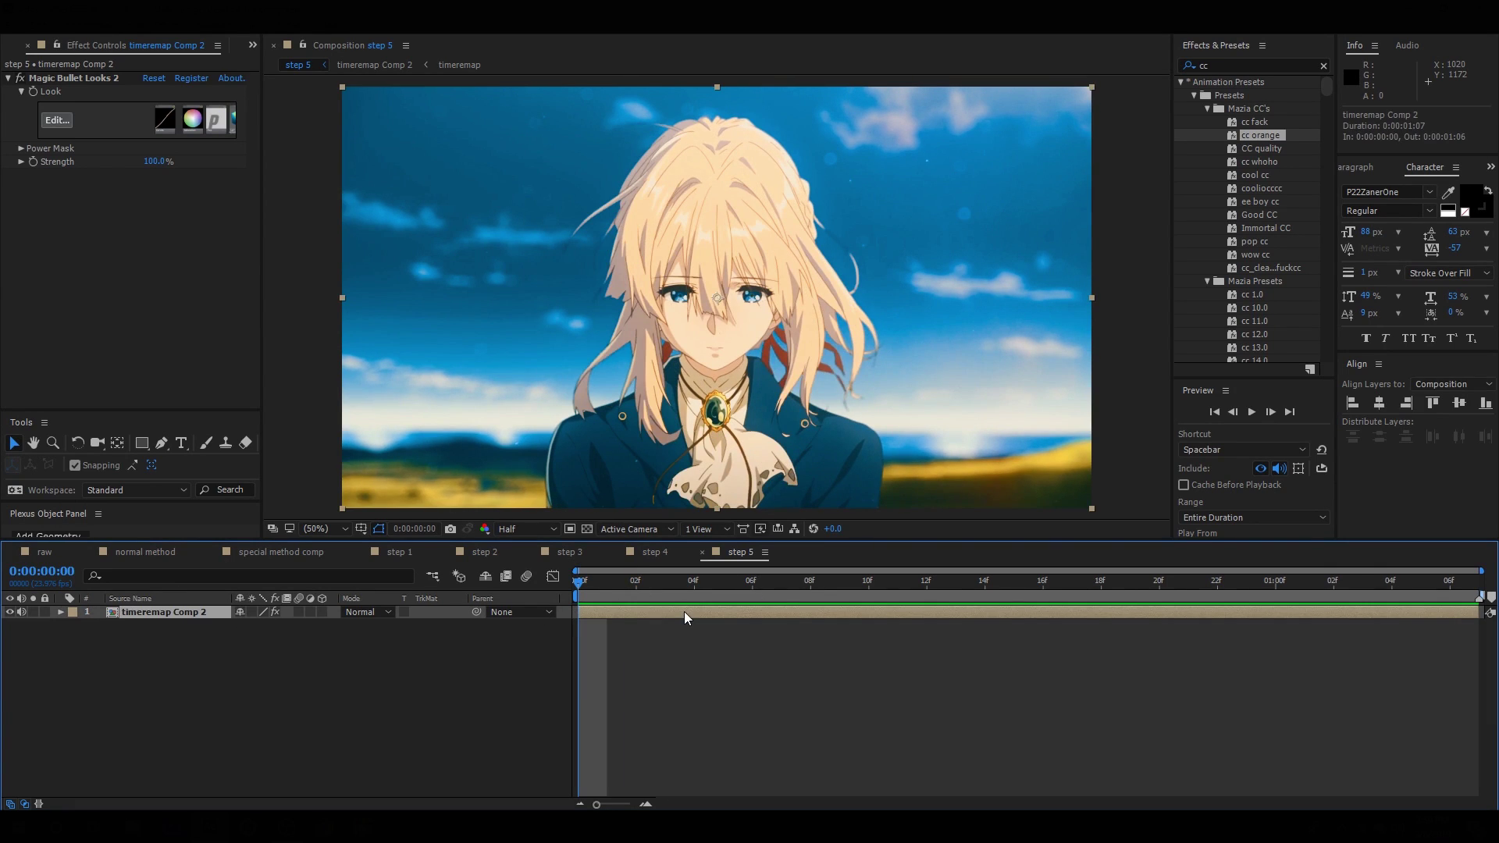
left_click(499, 656)
left_click(678, 612)
left_click(730, 645)
- Scrub step 5 back to its first frame, view the normal method composition for comparison, and return to step 5
left_click_drag(898, 584, 271, 561)
left_click(149, 553)
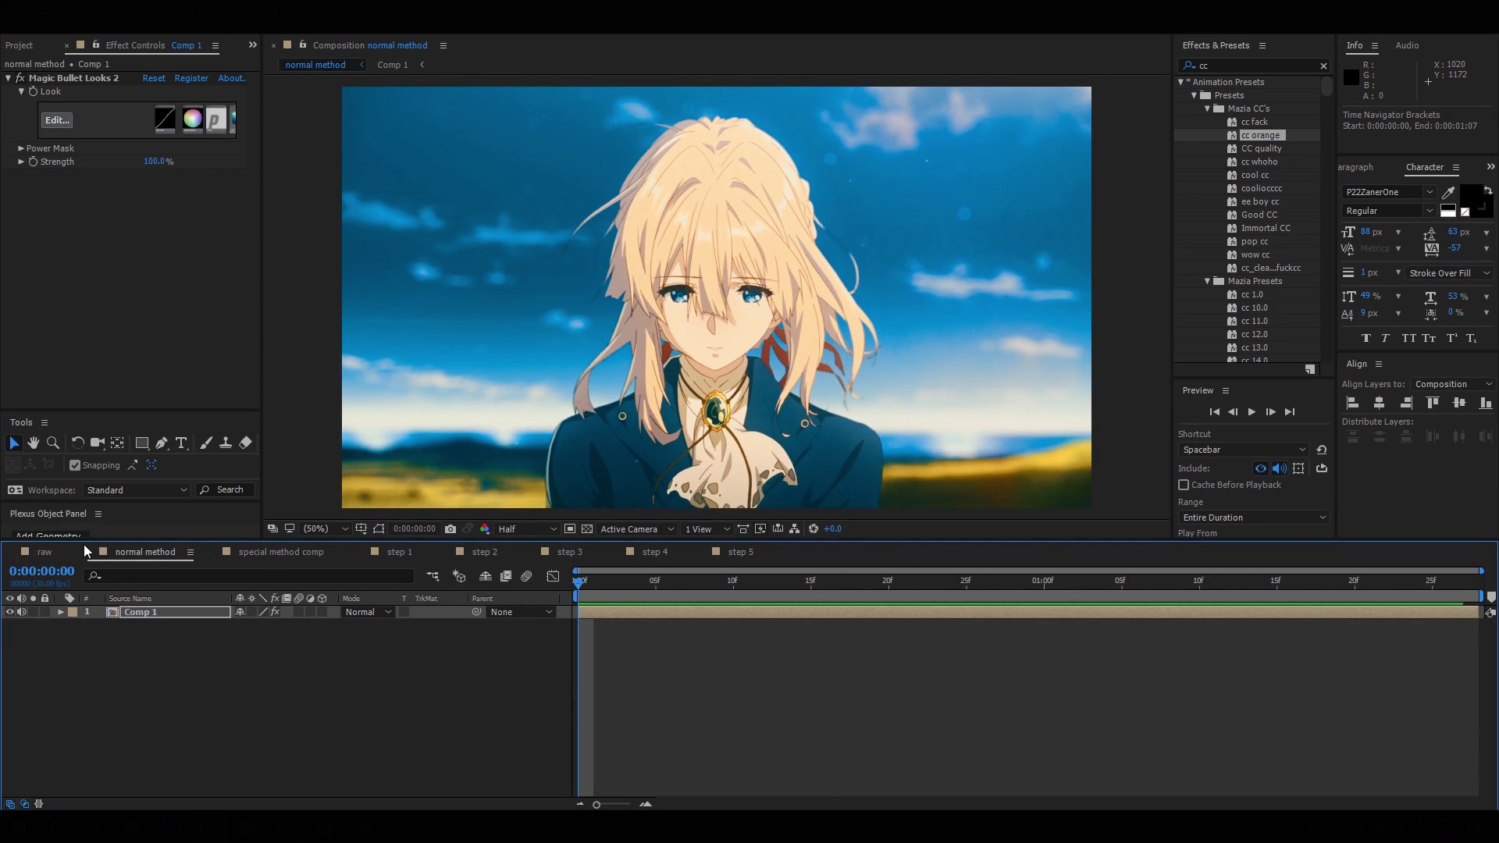
left_click(741, 552)
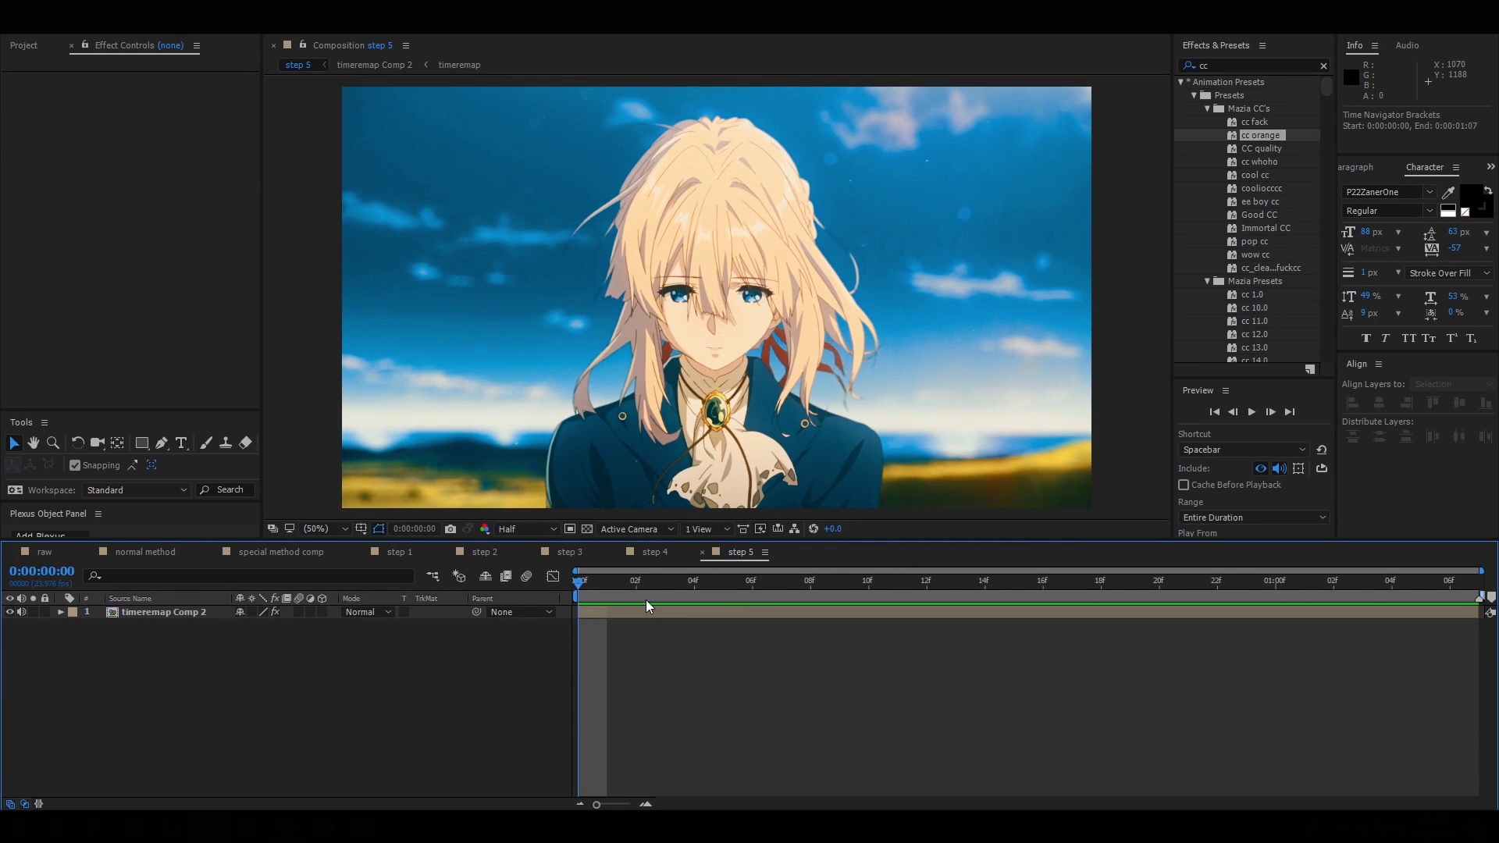